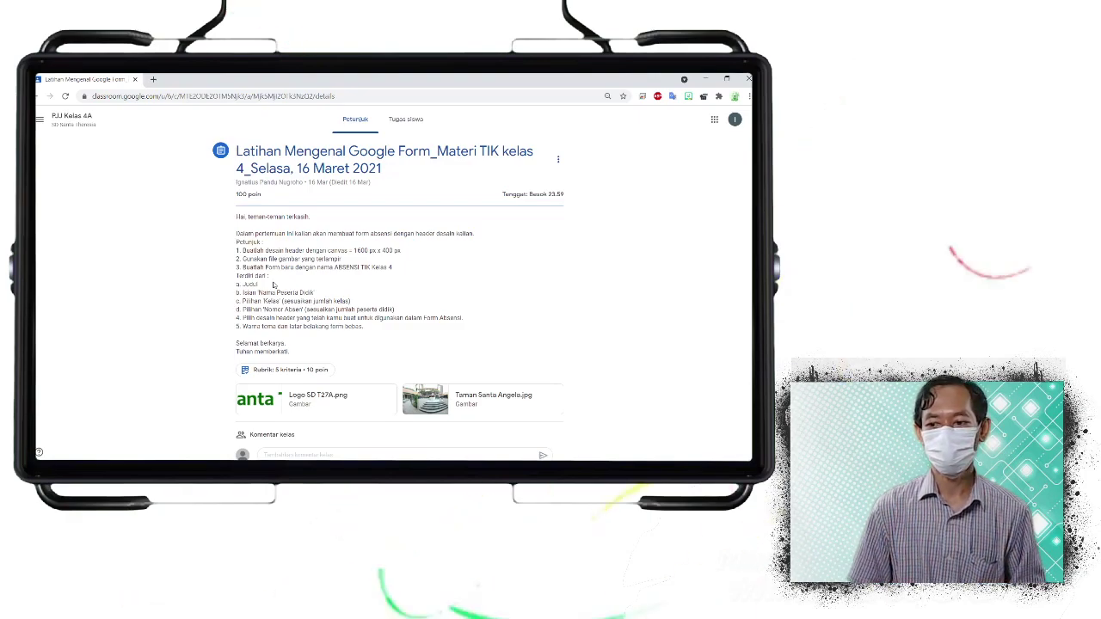
Switch to Google Drive and create a new blank Google Drawings file
click(715, 121)
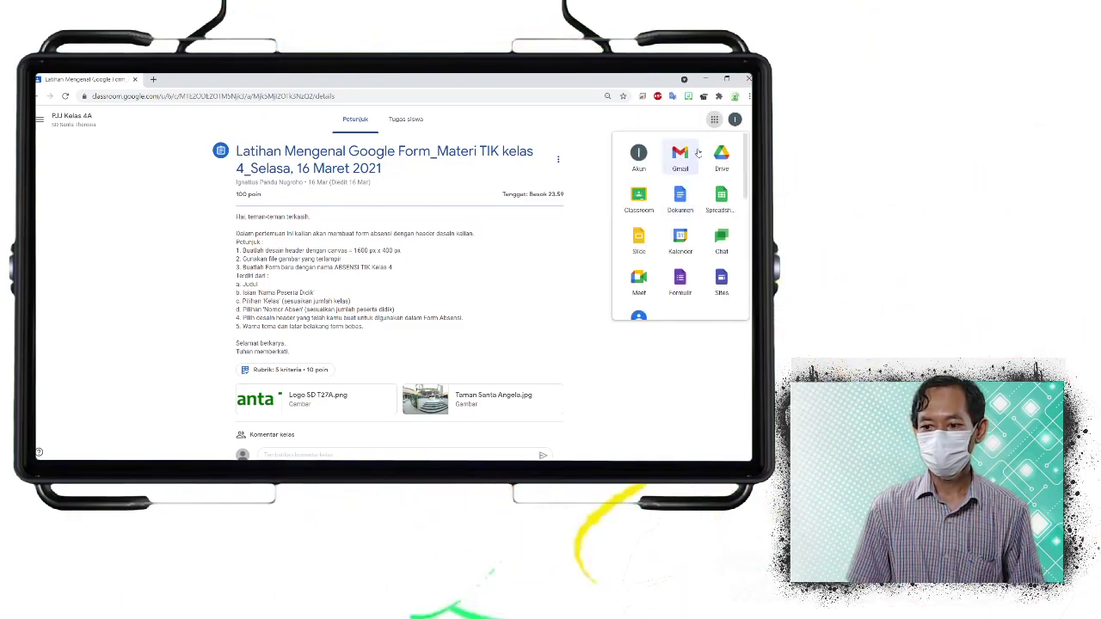
click(715, 160)
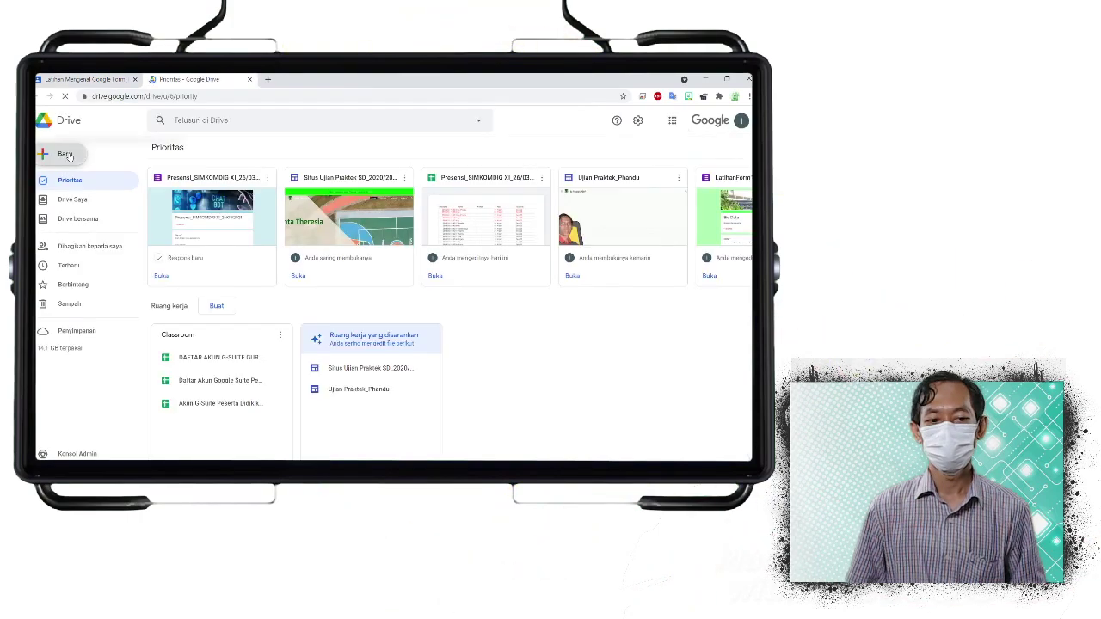
click(65, 154)
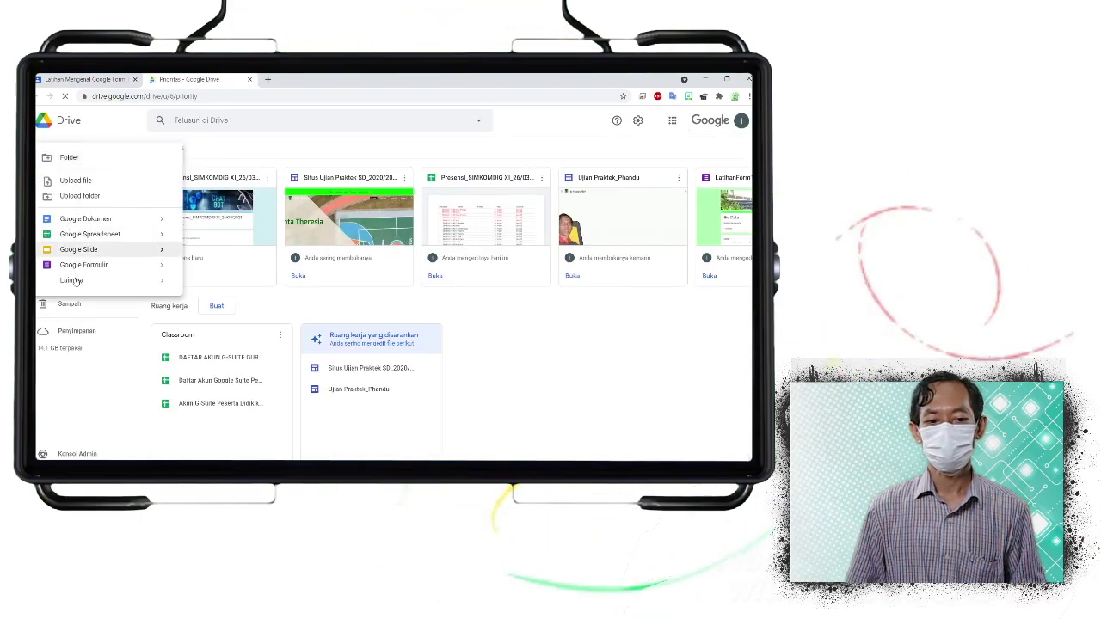
mouse_move(162, 282)
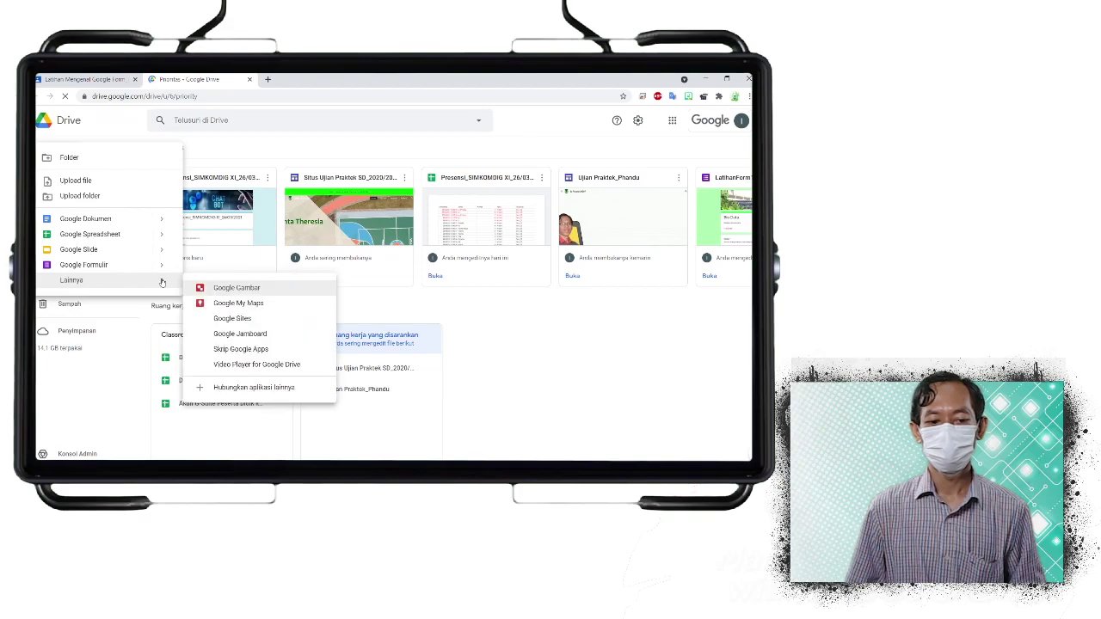
click(229, 294)
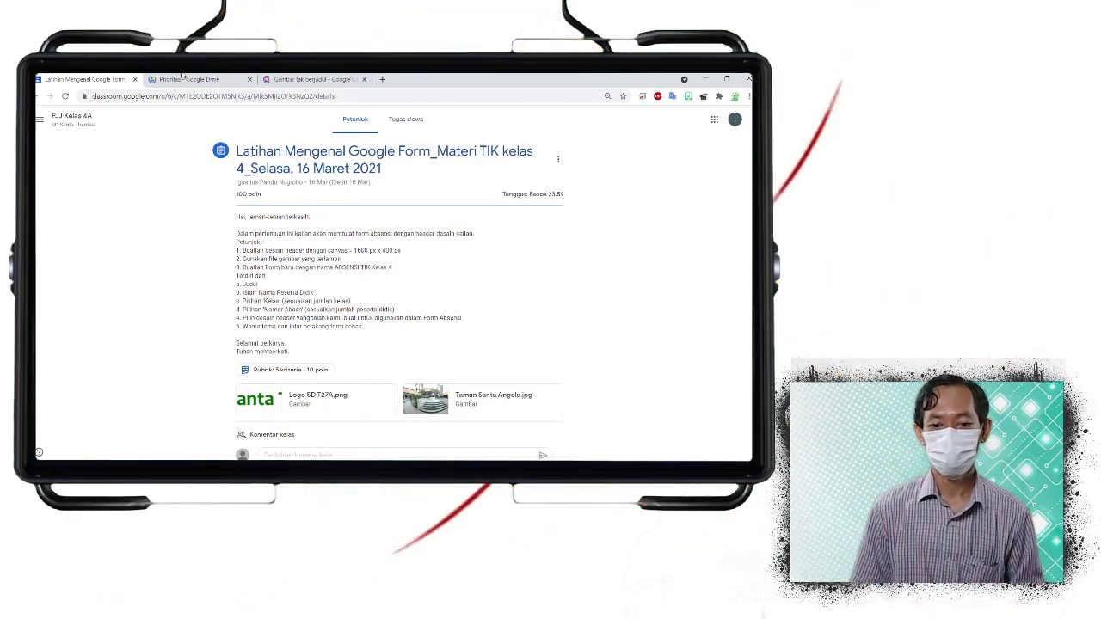
click(311, 79)
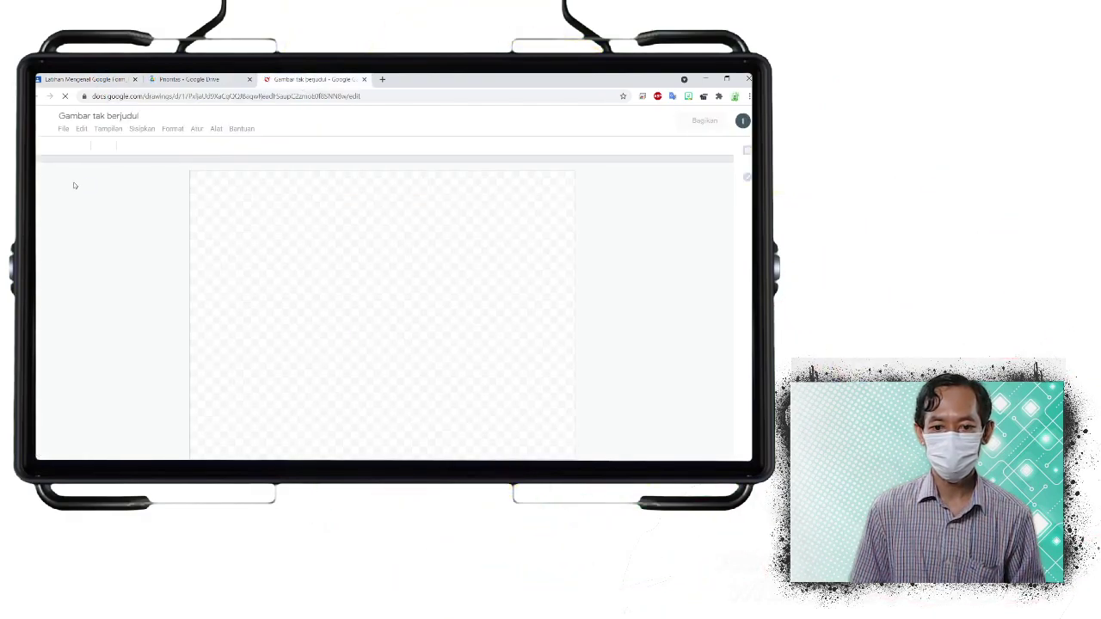
Set the drawing's page to a custom size of 1600 x 400 pixels
click(62, 129)
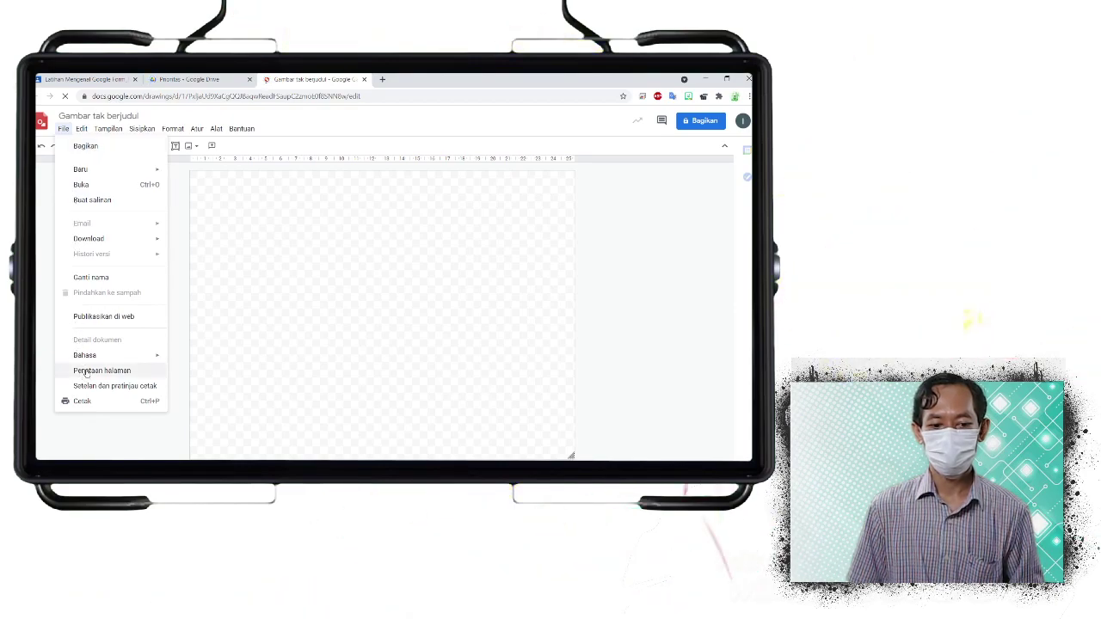
click(87, 373)
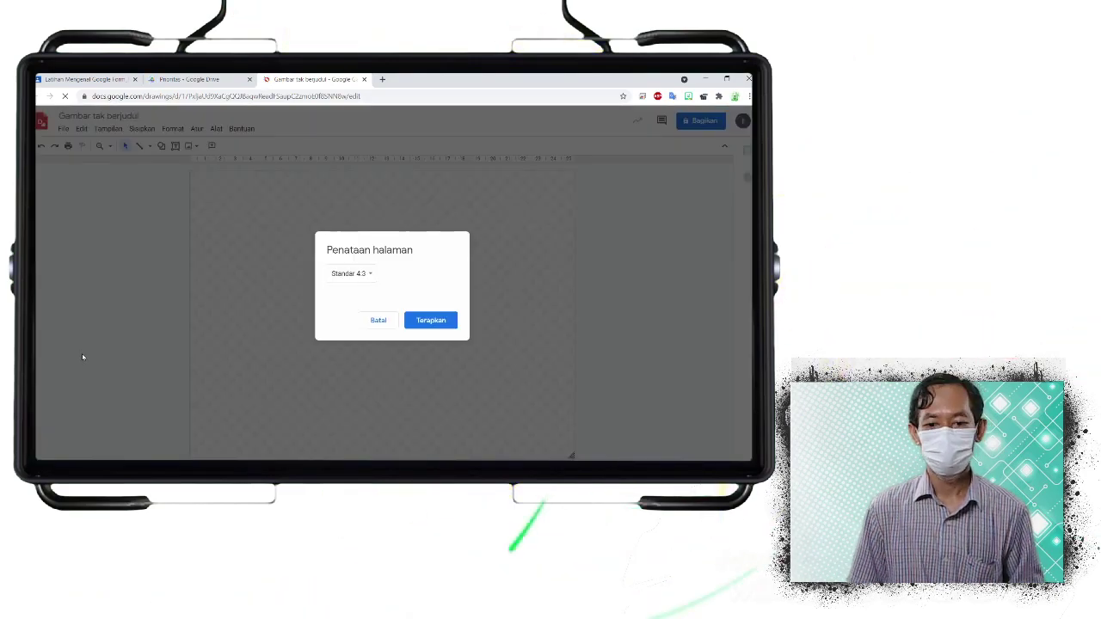
click(362, 275)
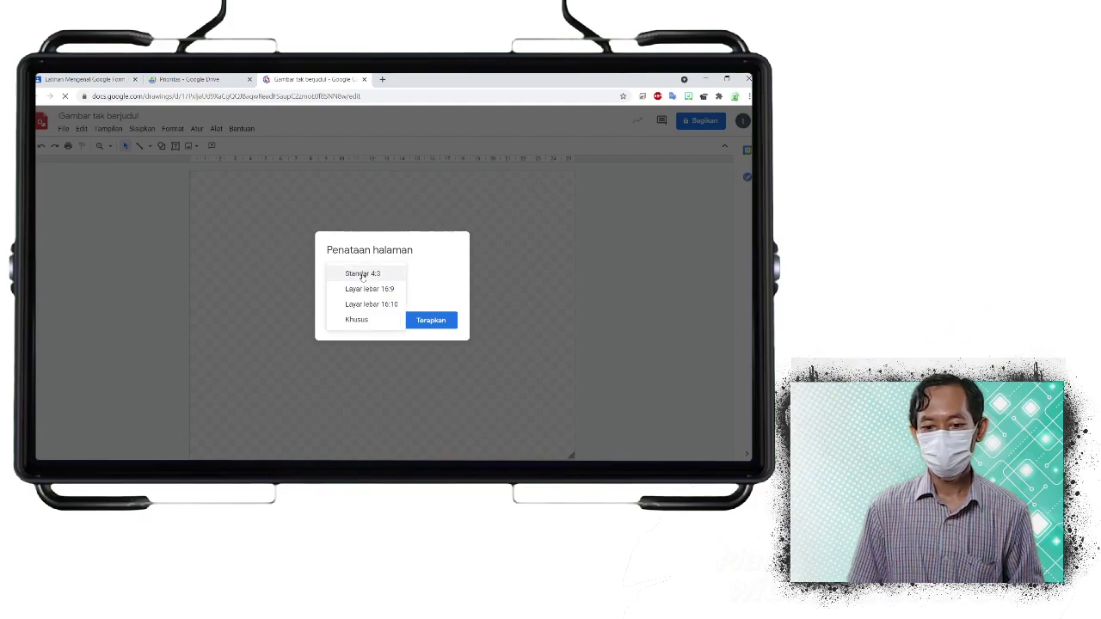
click(357, 320)
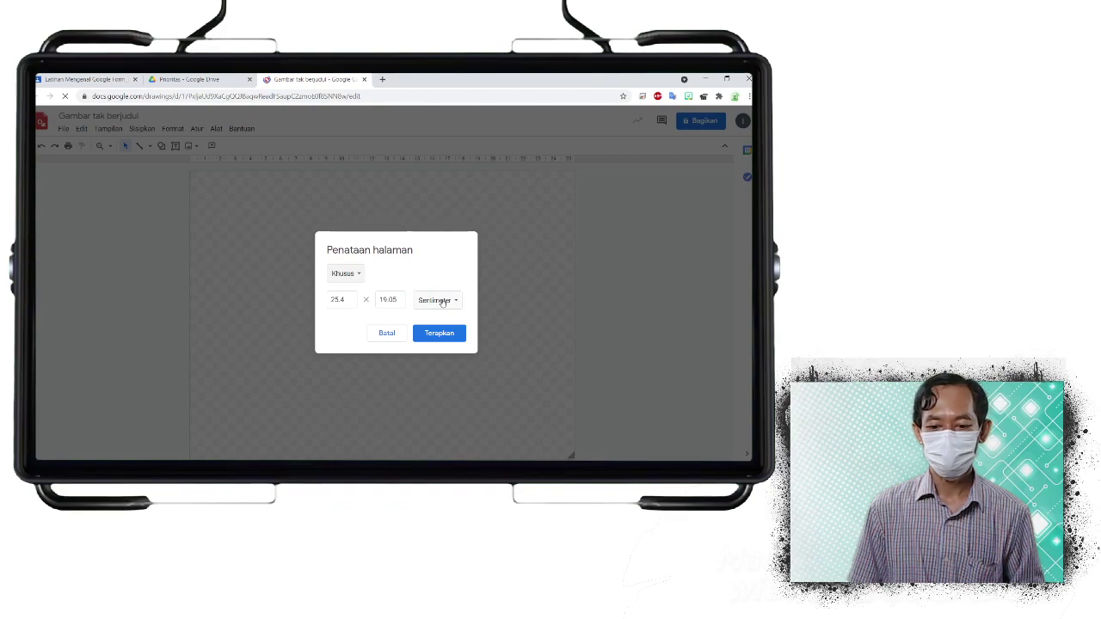
click(443, 301)
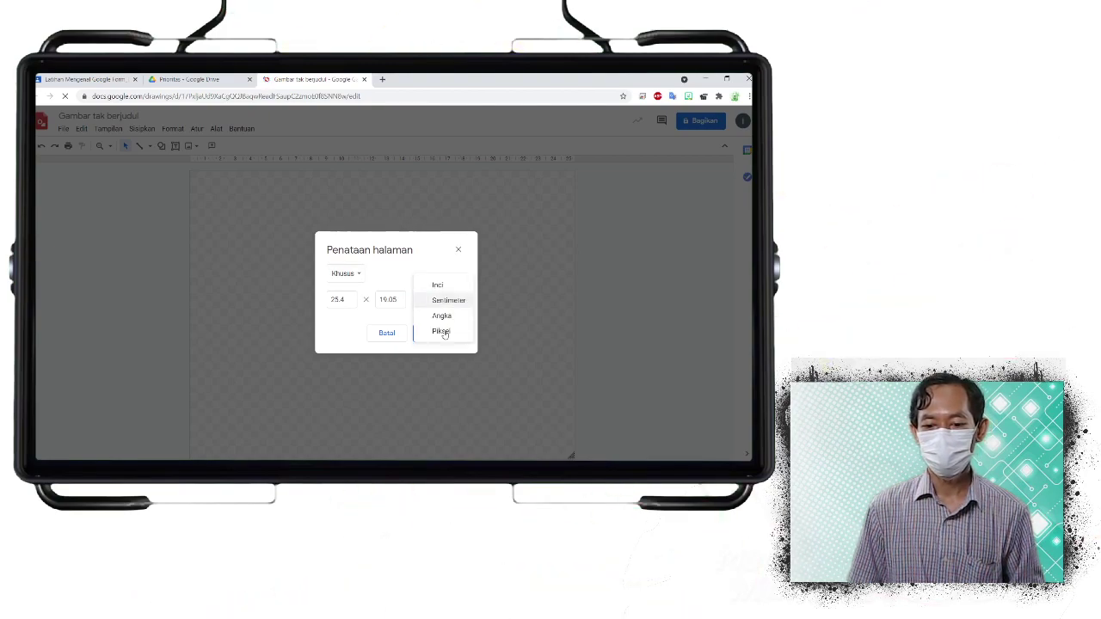
click(441, 333)
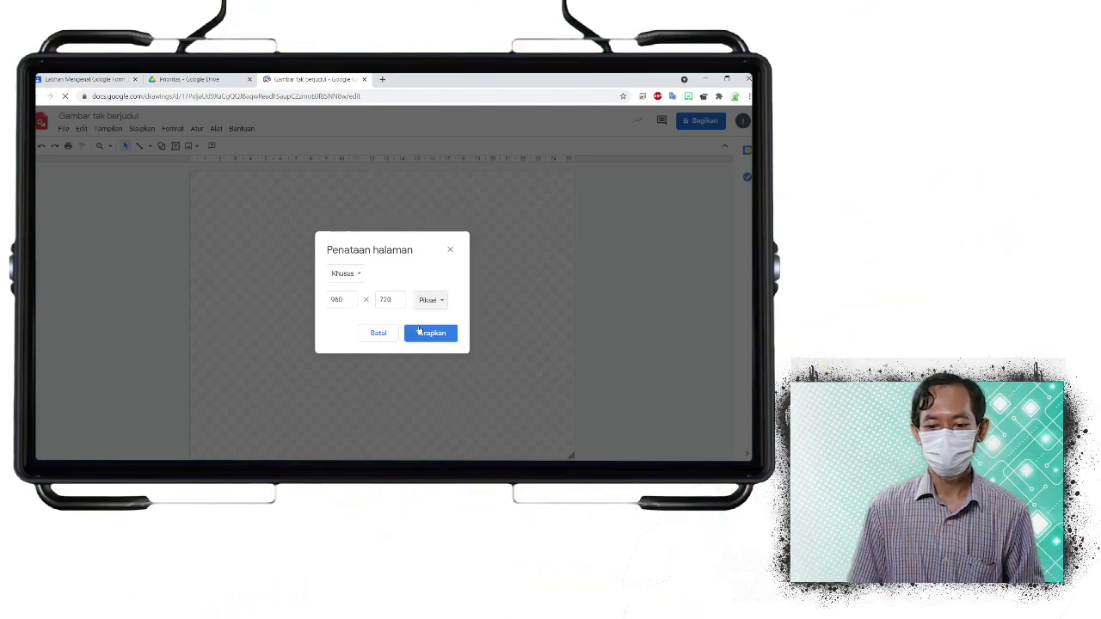
click(343, 300)
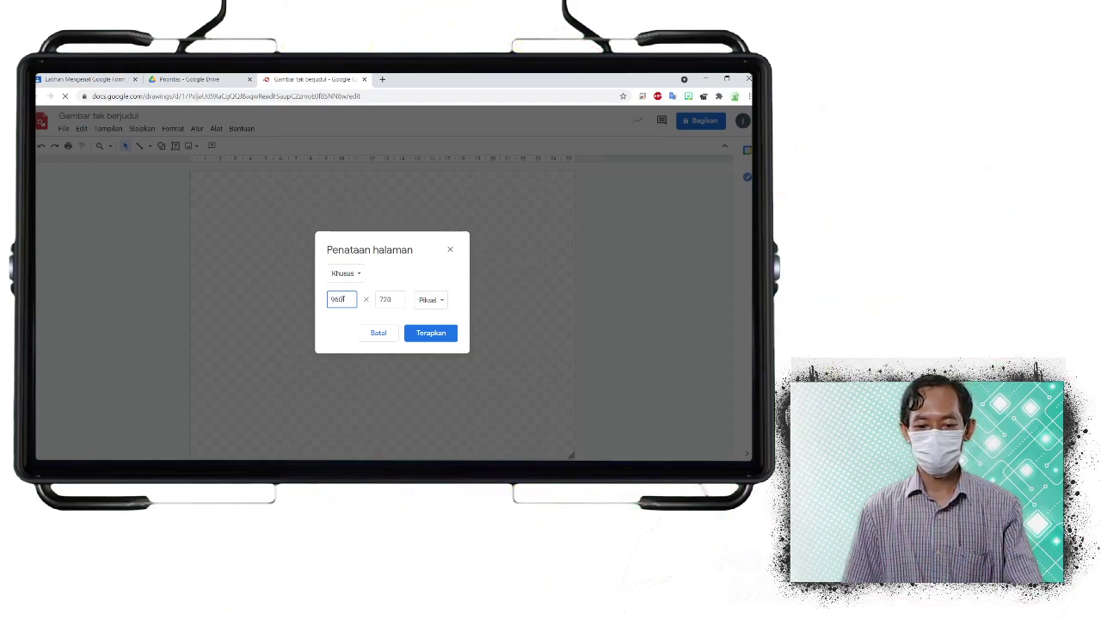
text(1600)
click(396, 299)
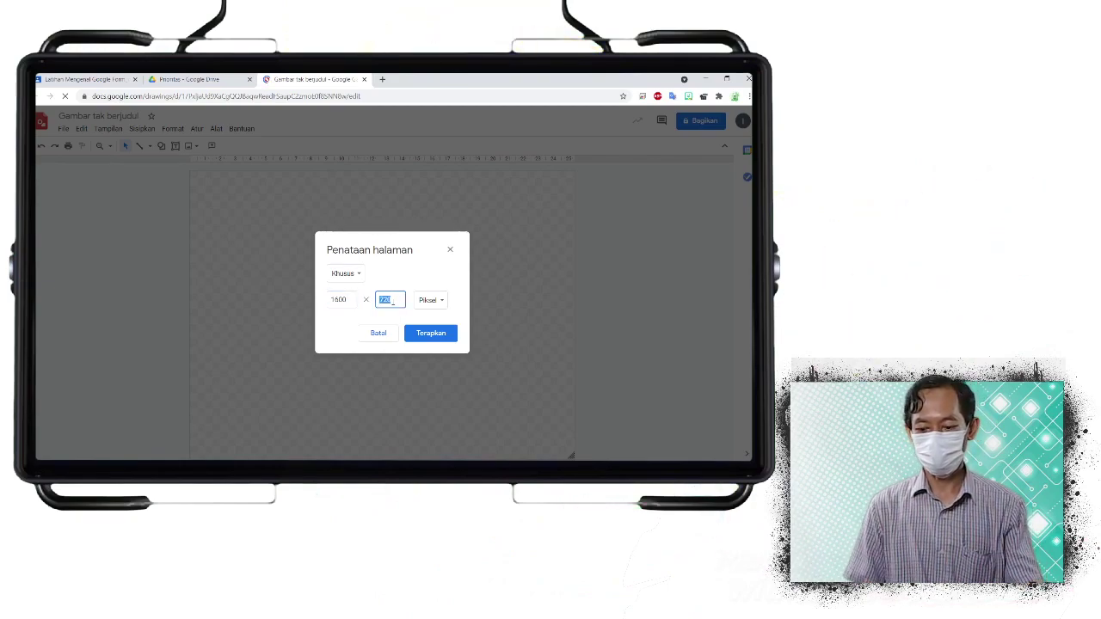
text(400)
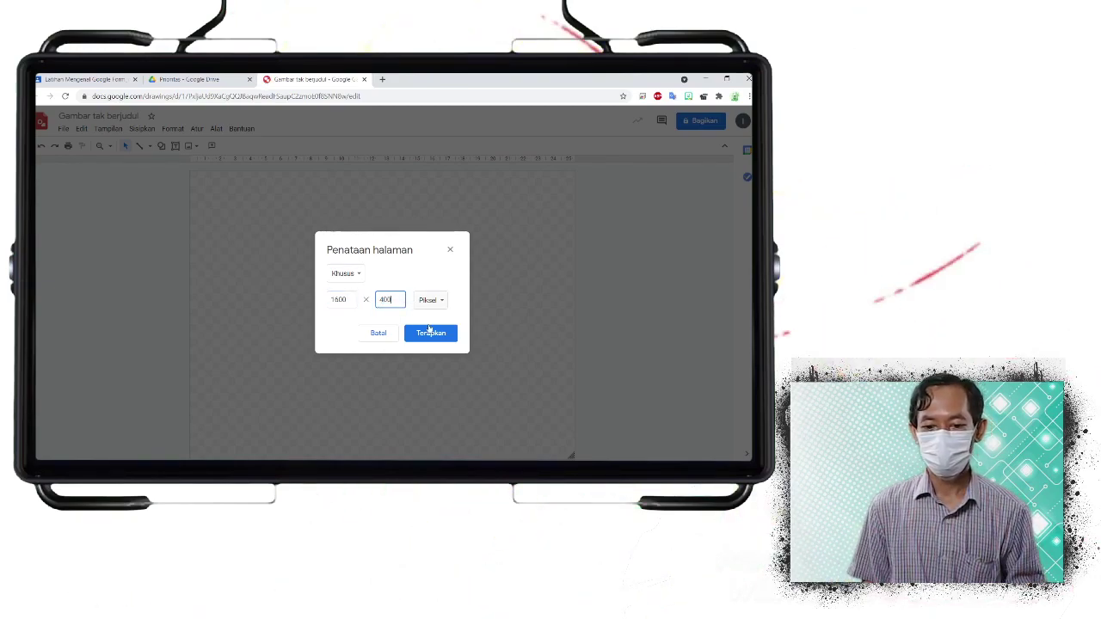
click(431, 332)
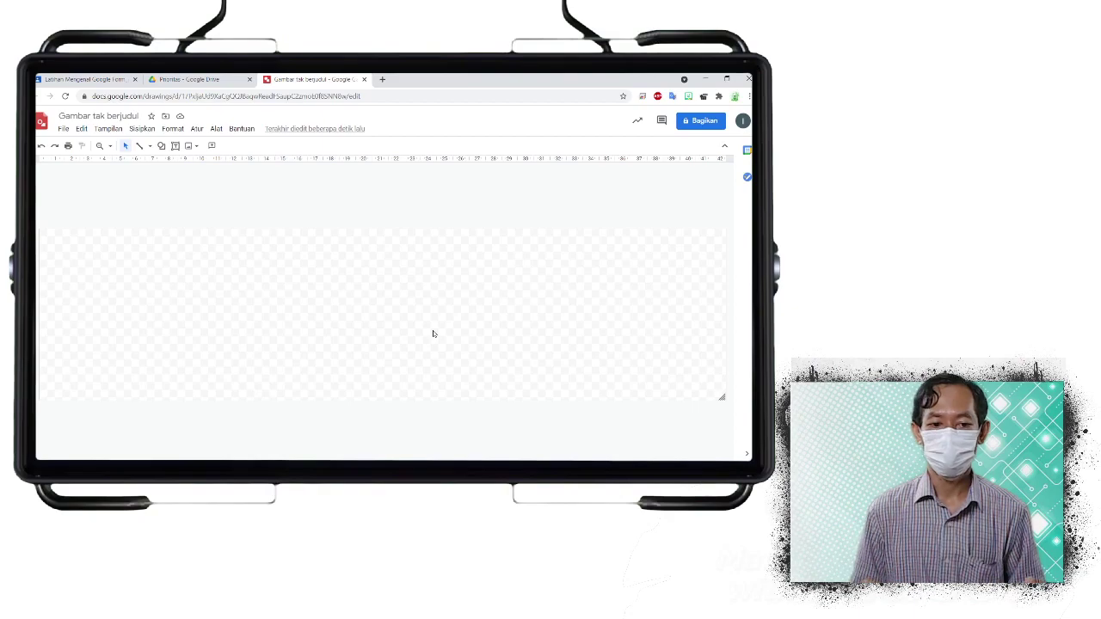
Rename the drawing as "Header Form" followed by the author's name
click(99, 115)
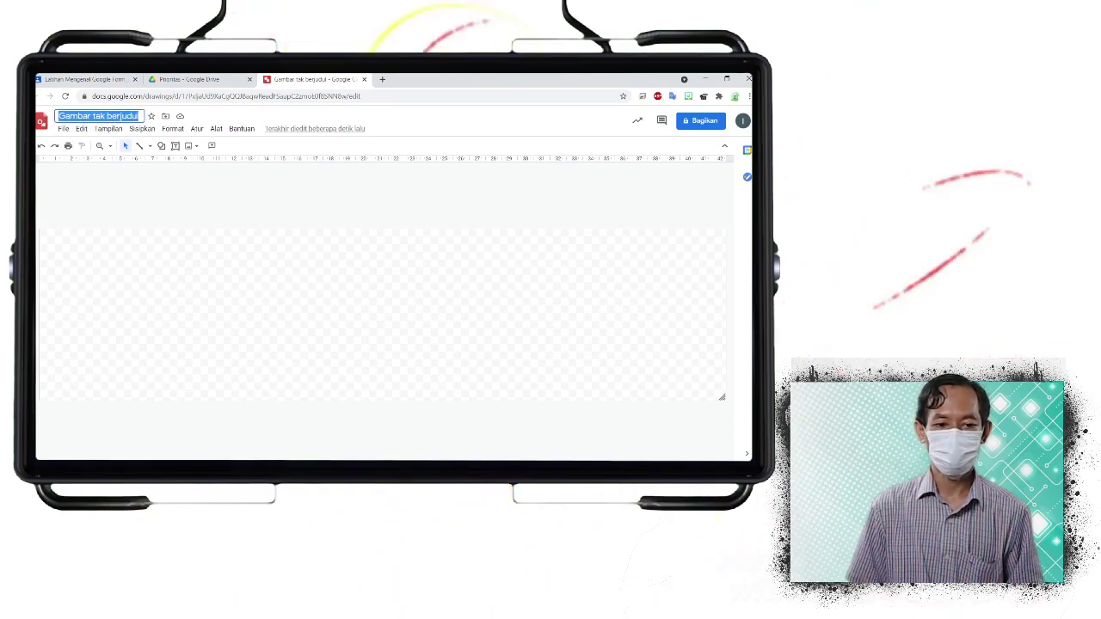
text(Header Form Phandu)
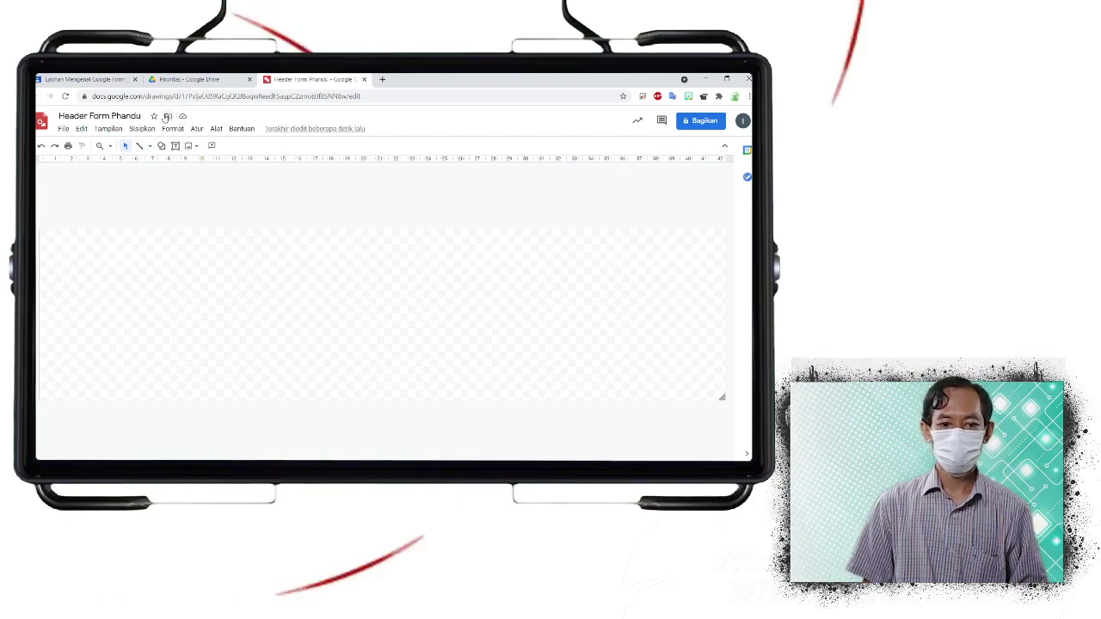
click(168, 116)
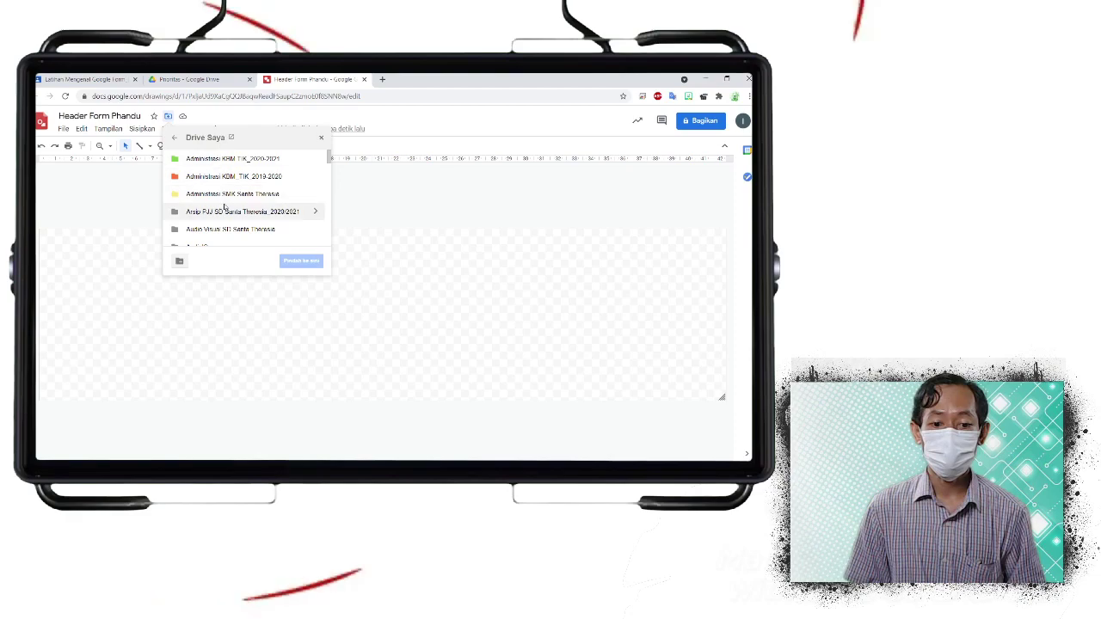
scroll(228, 207, down, 1)
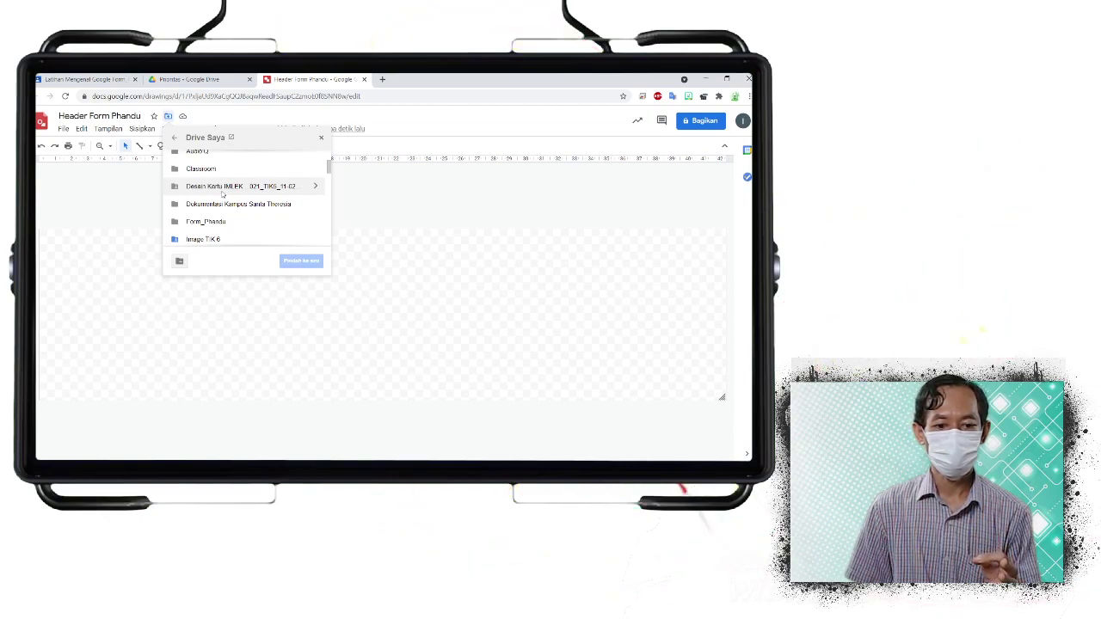
scroll(226, 203, down, 3)
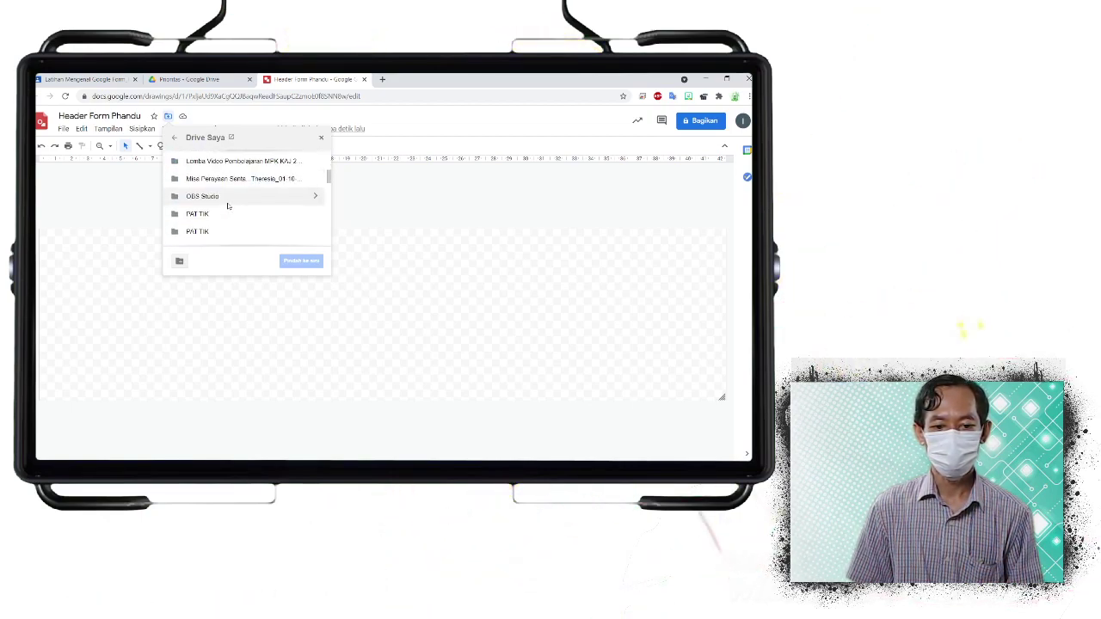
scroll(226, 204, up, 5)
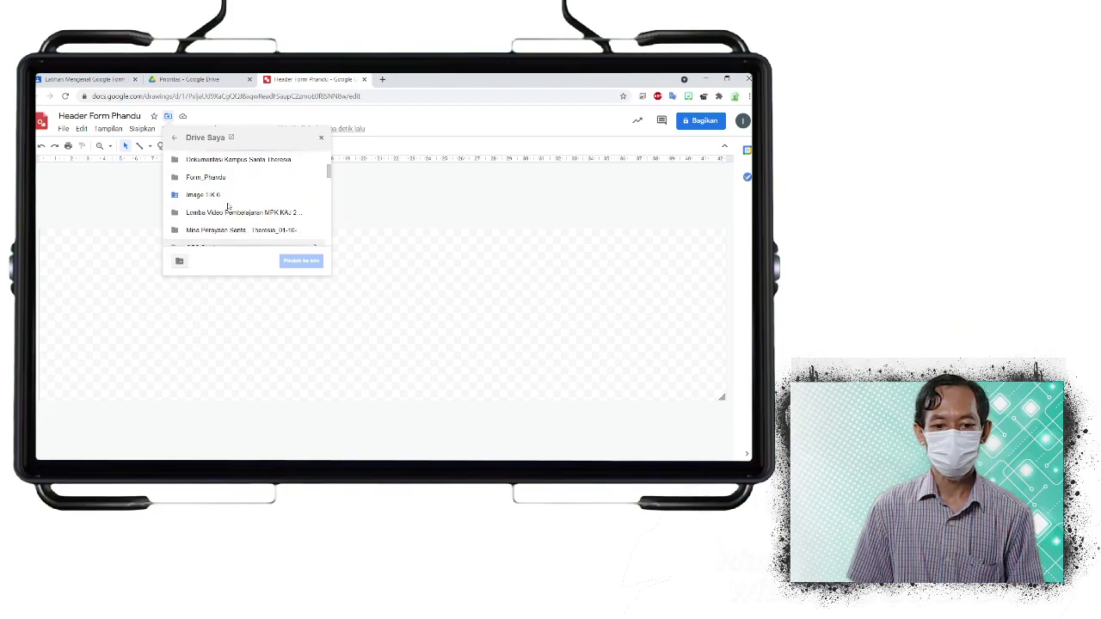
click(321, 138)
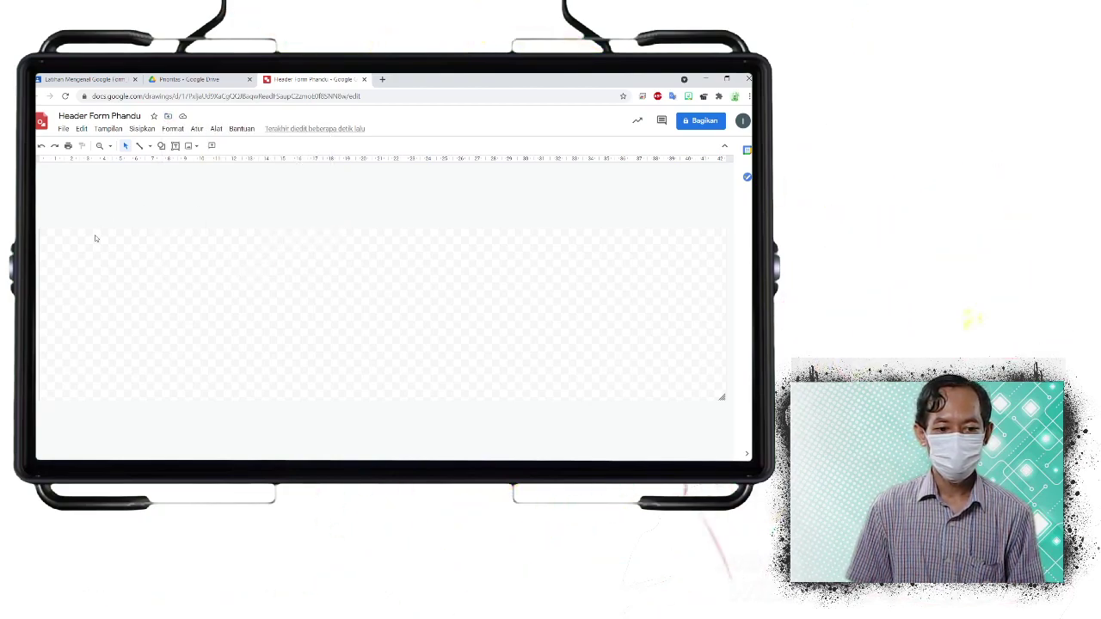
Open the attached Taman Santa Angela.jpg from the Classroom assignment in its own window, download it and close that window
click(85, 79)
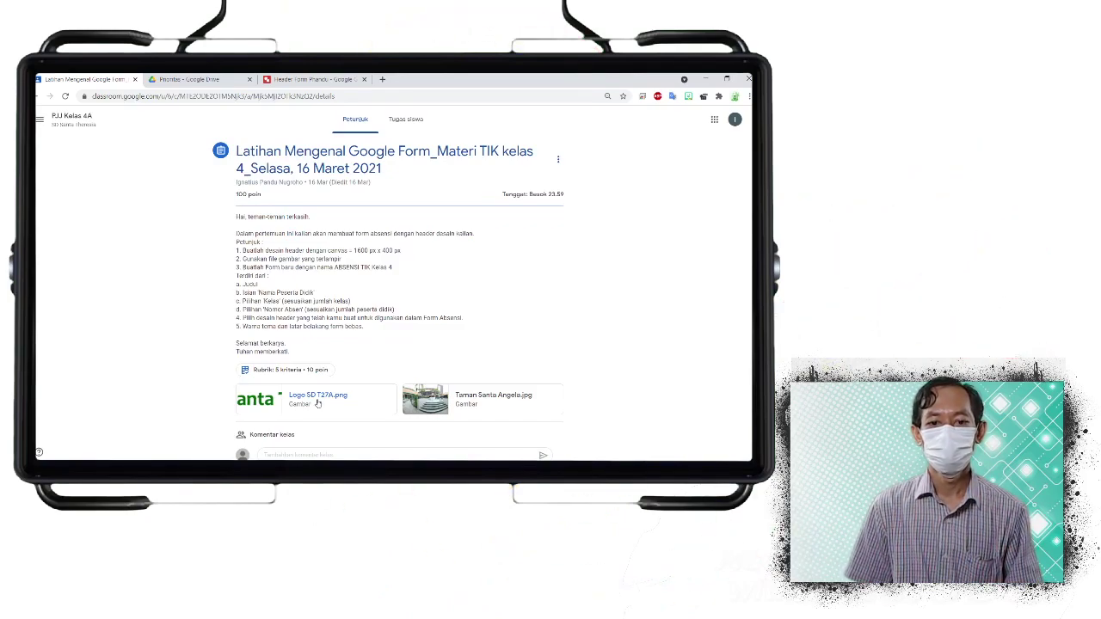
click(470, 400)
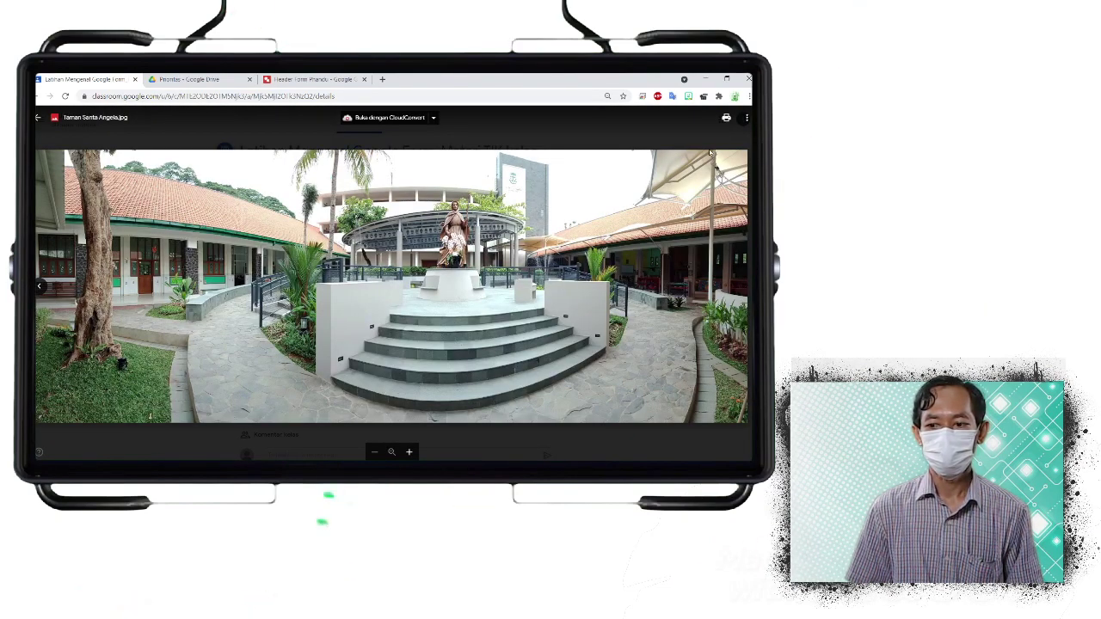
click(746, 118)
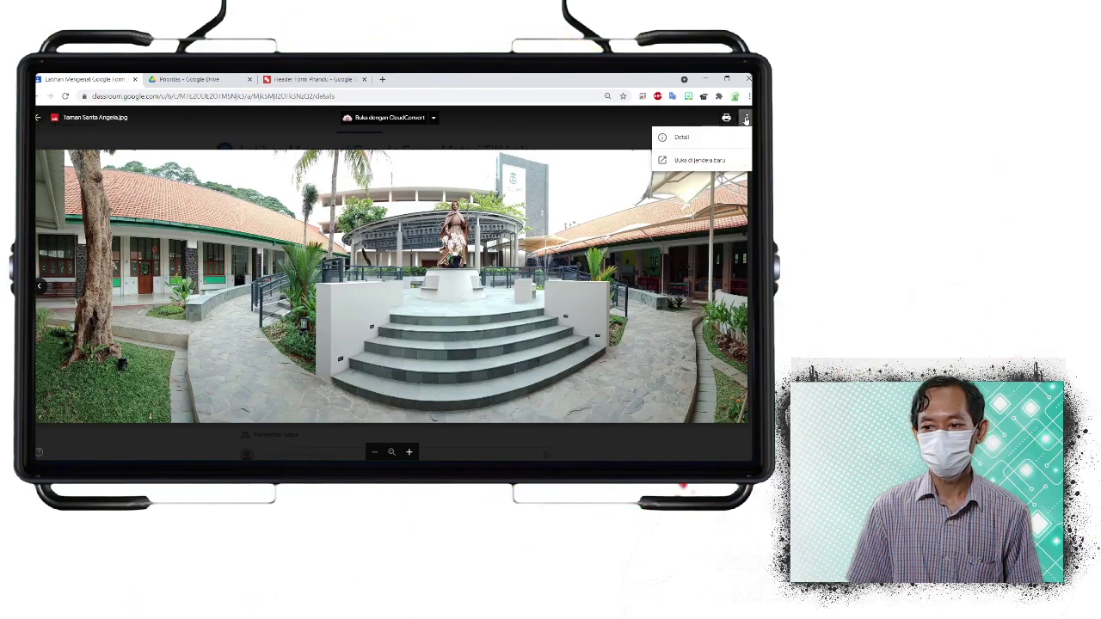
click(719, 160)
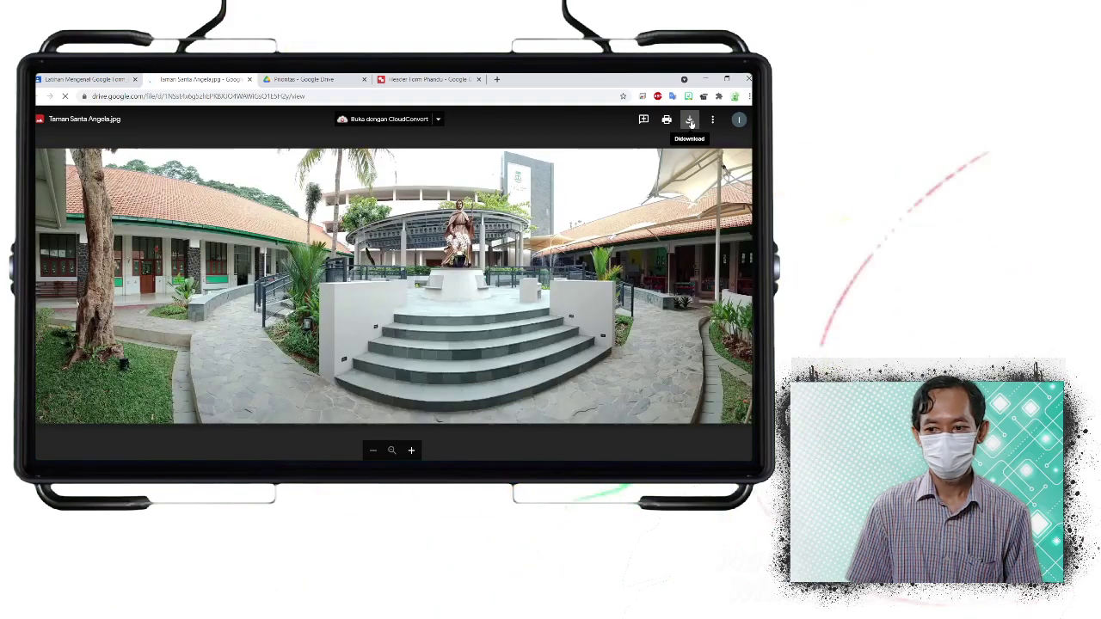
click(690, 121)
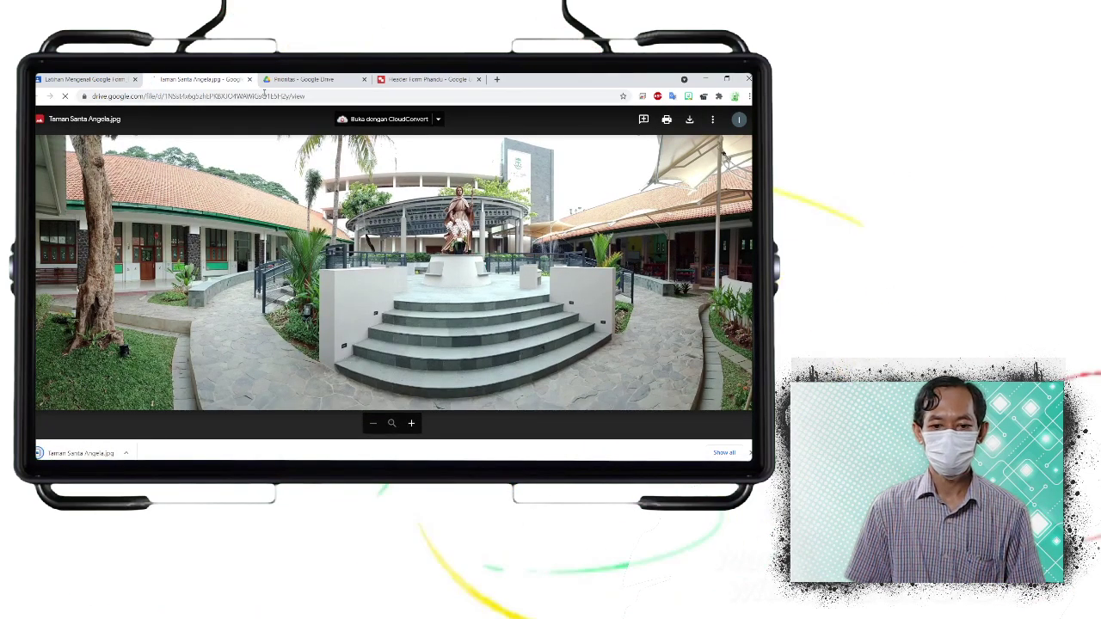
click(249, 80)
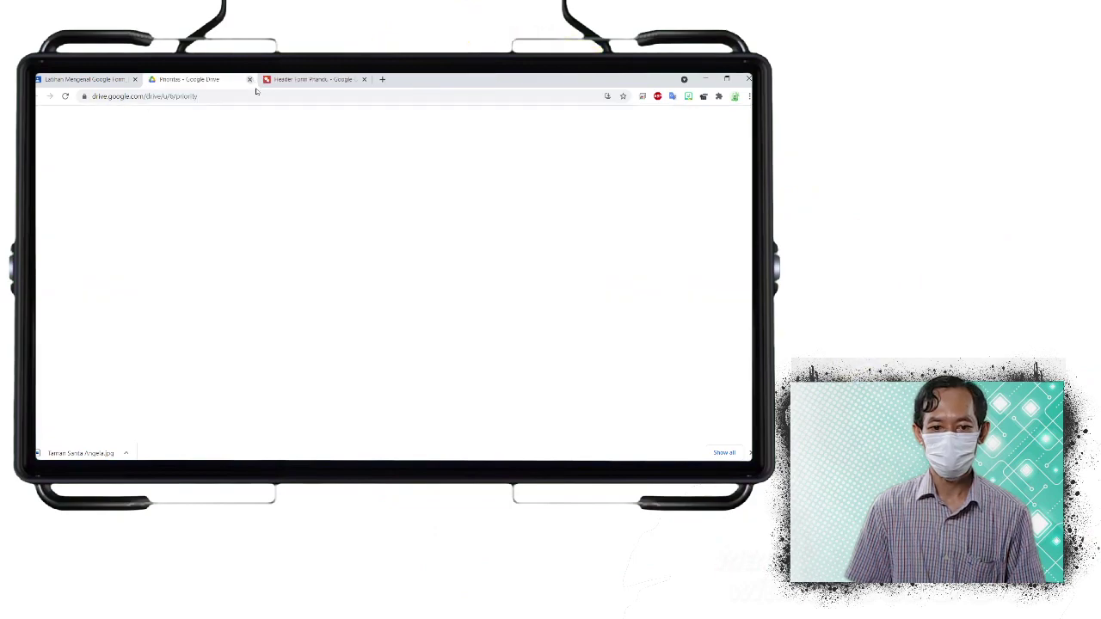
Download the assignment's Logo SD T27A.png attachment from its own window, close that window and return to the header drawing
click(112, 79)
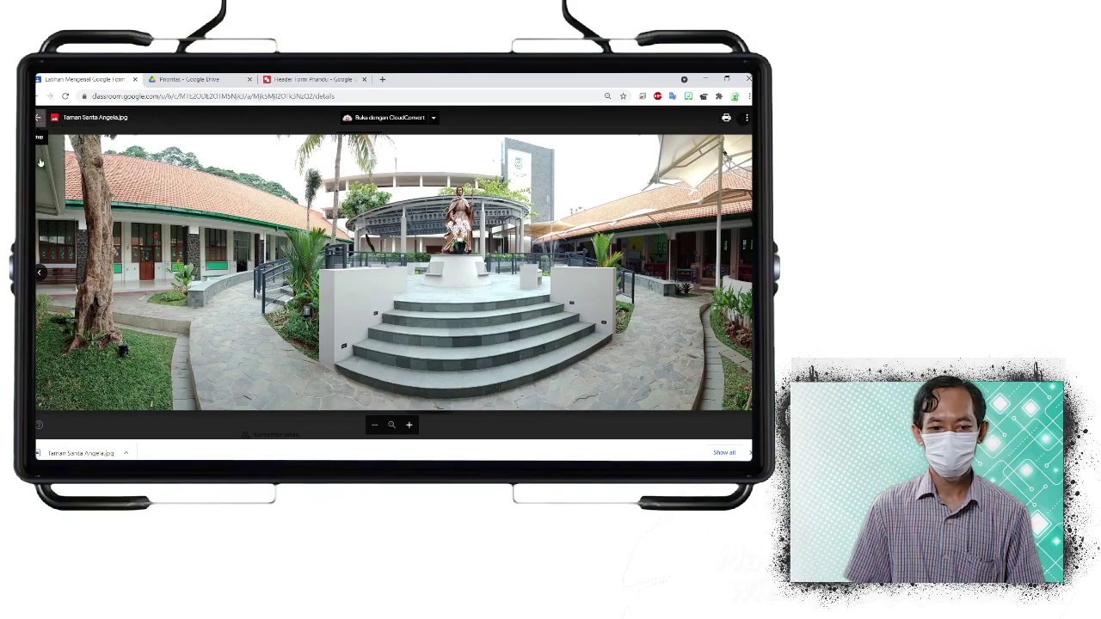
click(39, 273)
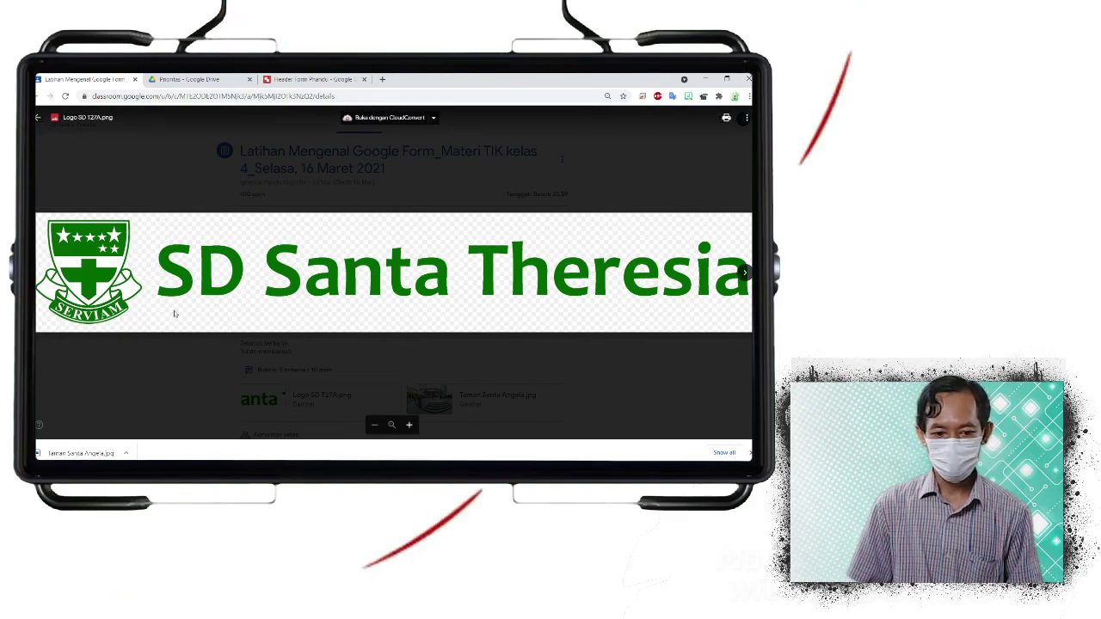
click(747, 118)
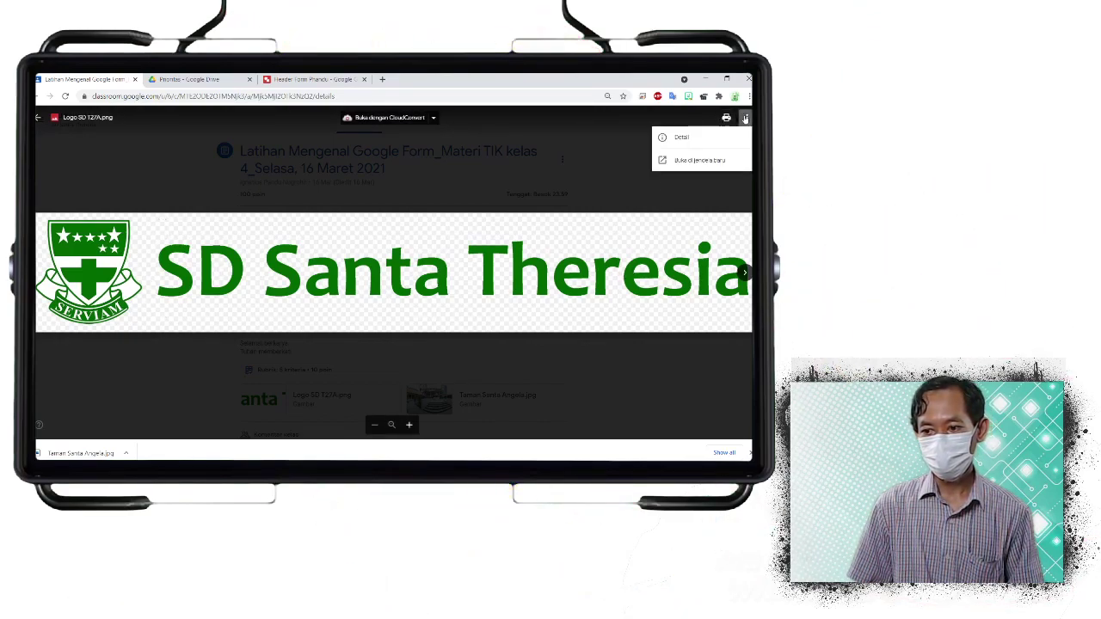
click(705, 161)
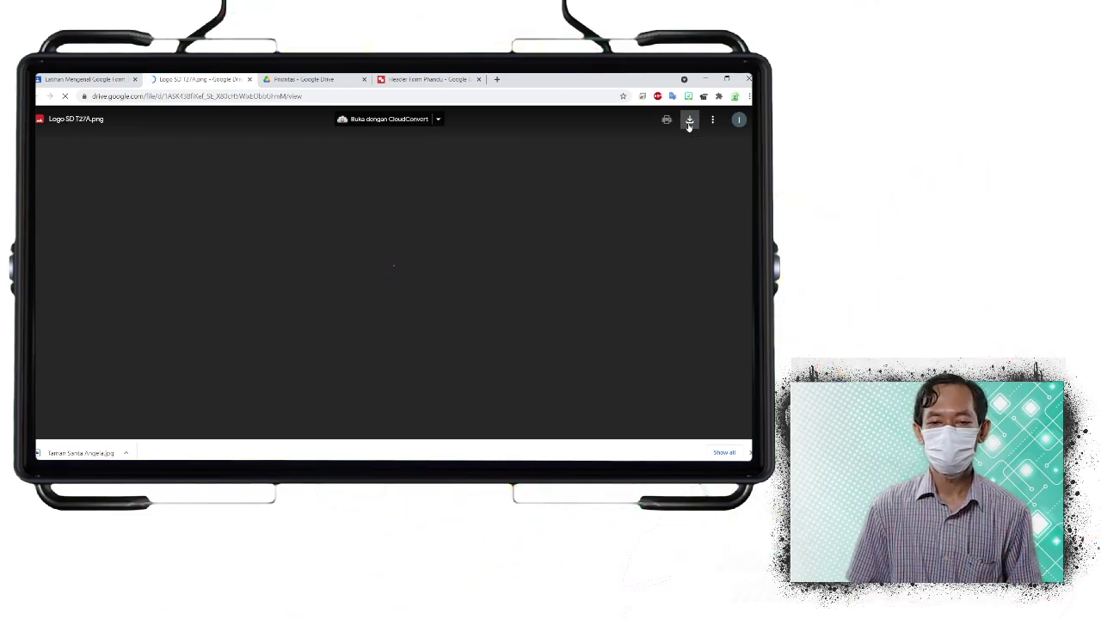
click(689, 120)
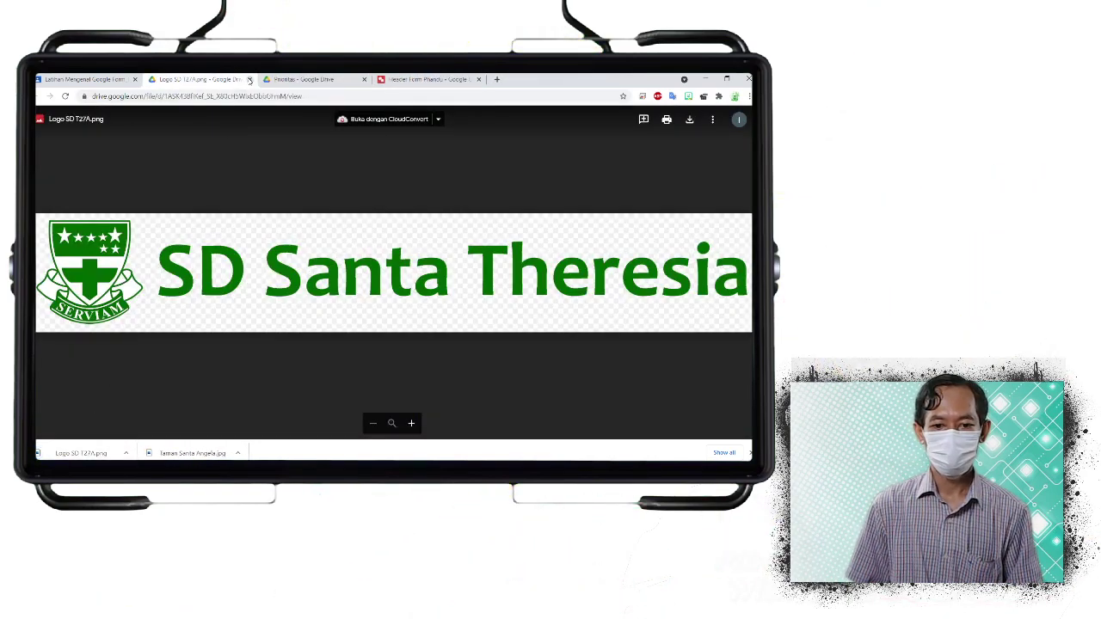
click(249, 80)
click(328, 79)
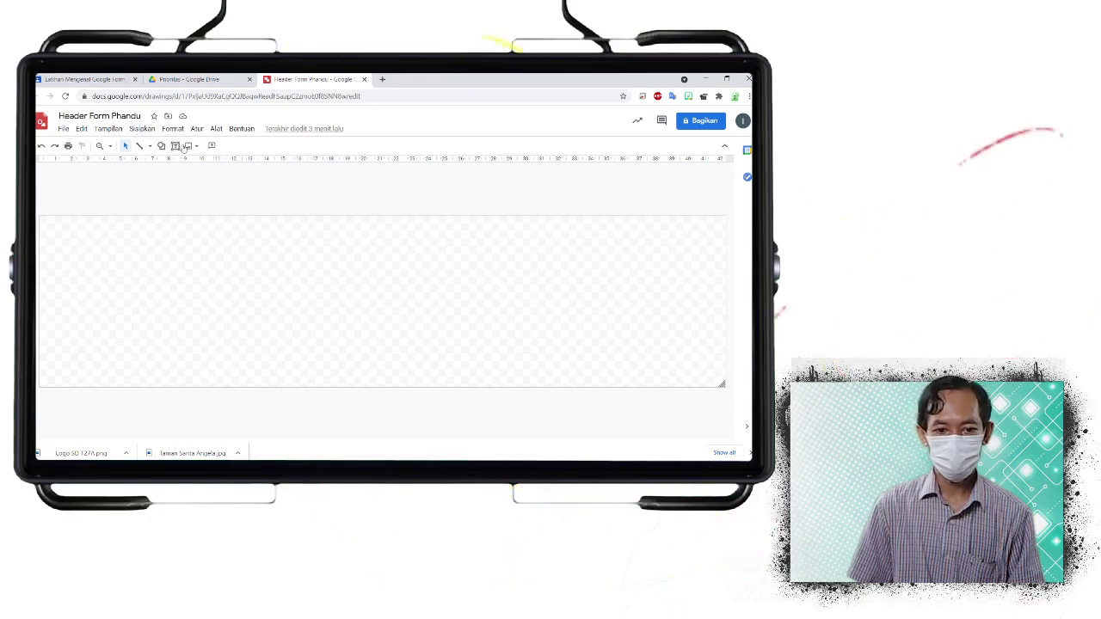
Insert the downloaded Taman Santa Angela photo from the computer and enlarge it to span the page's full width
click(192, 147)
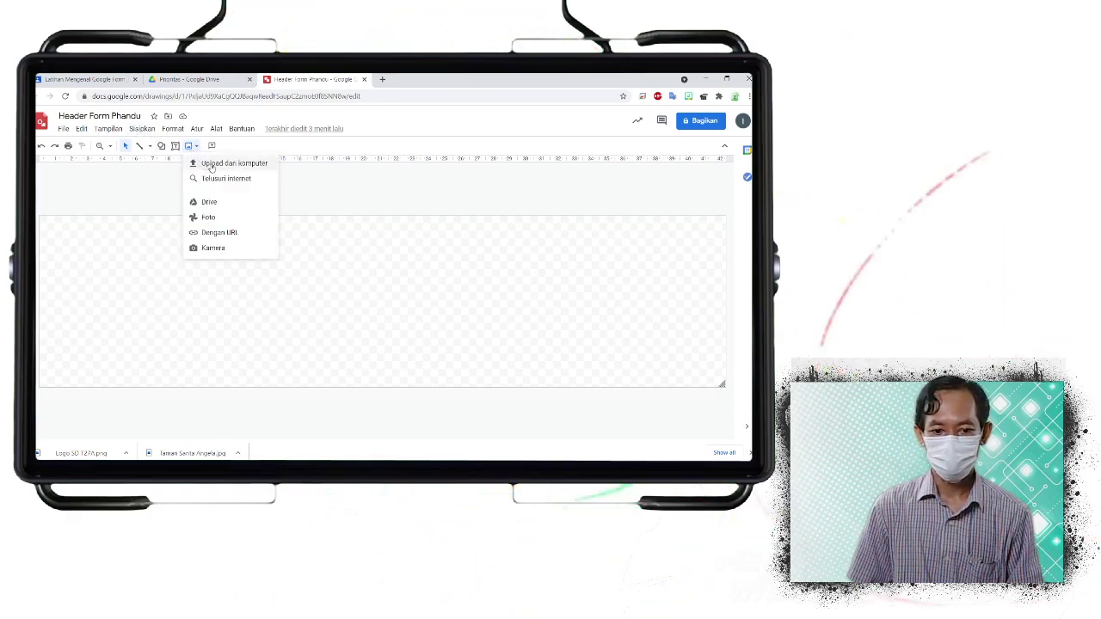
click(211, 165)
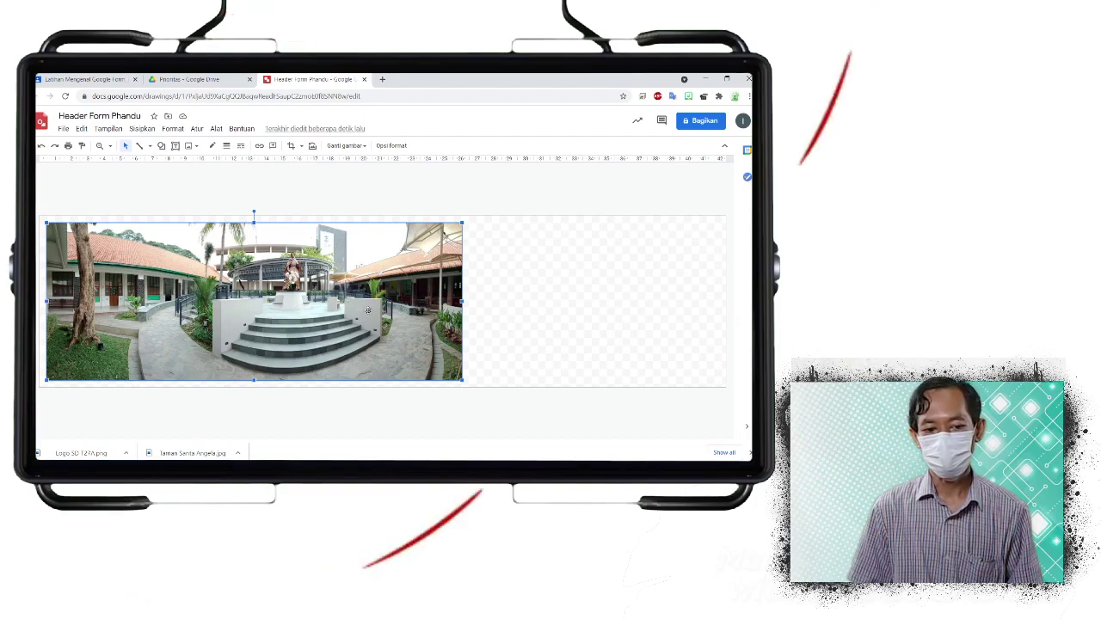
drag(463, 222, 726, 148)
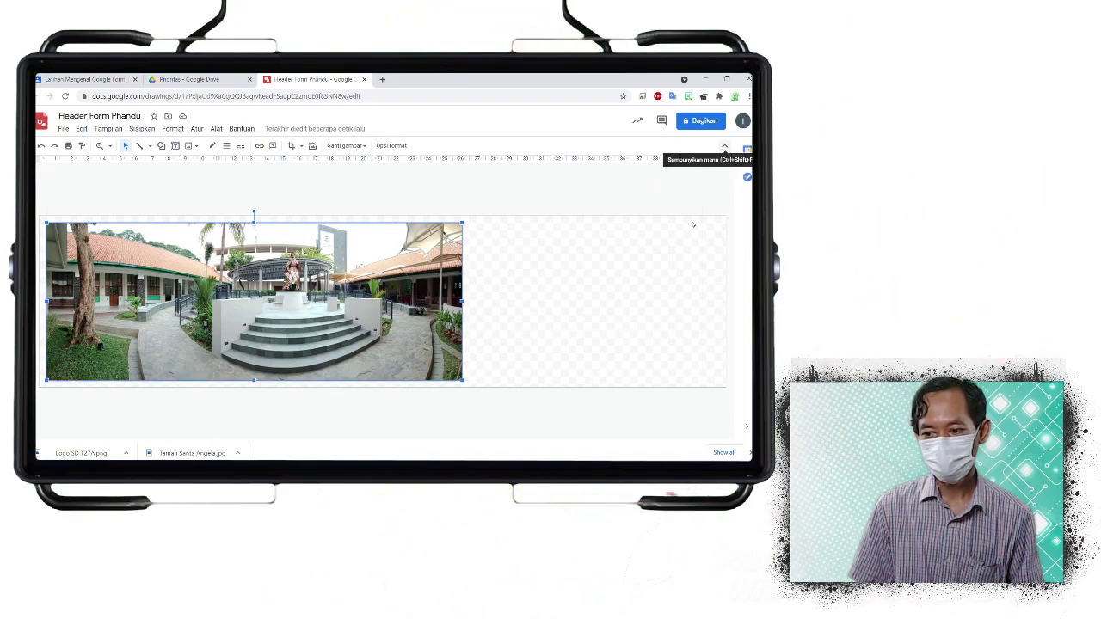
click(471, 351)
click(444, 347)
drag(392, 261, 391, 257)
drag(463, 326, 670, 427)
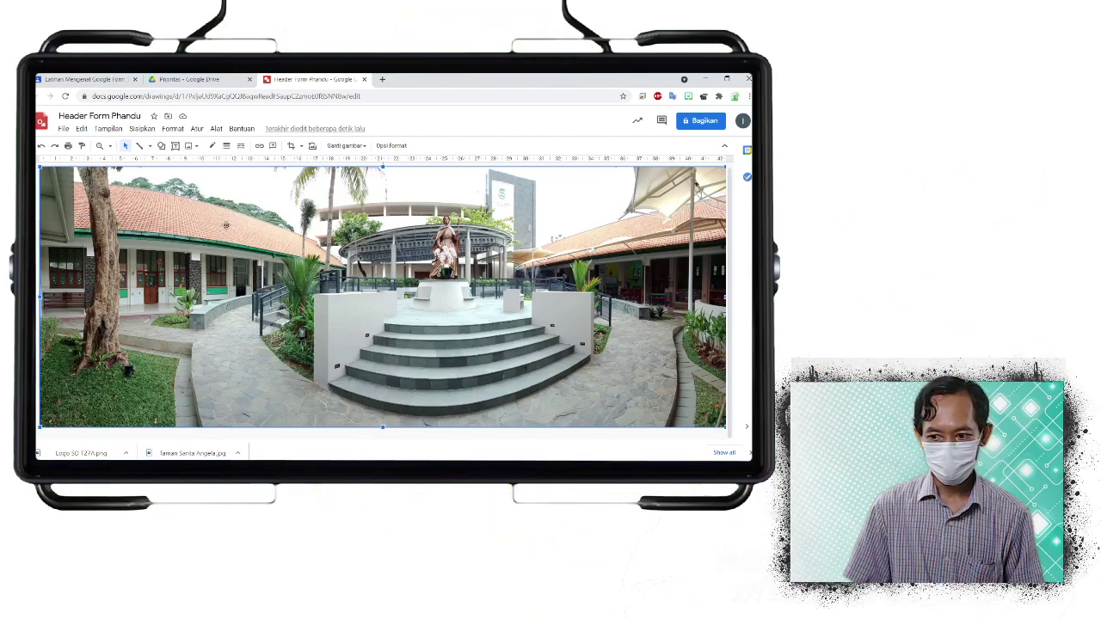
Move the courtyard photo down so its top edge aligns with the page's top edge
drag(485, 161, 471, 221)
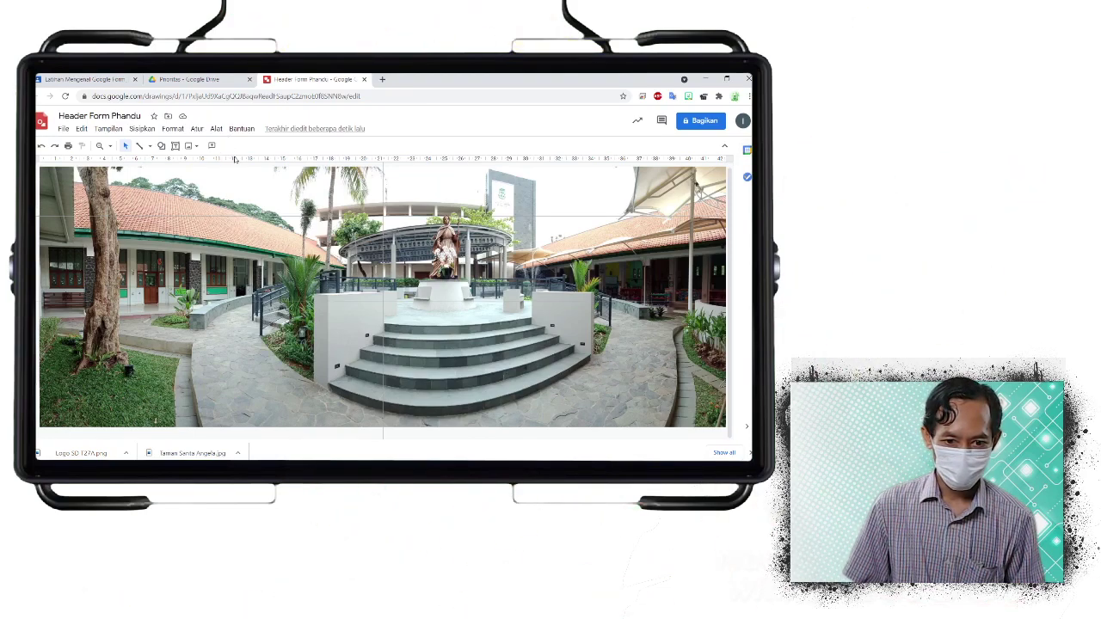
drag(210, 390, 211, 390)
right_click(211, 389)
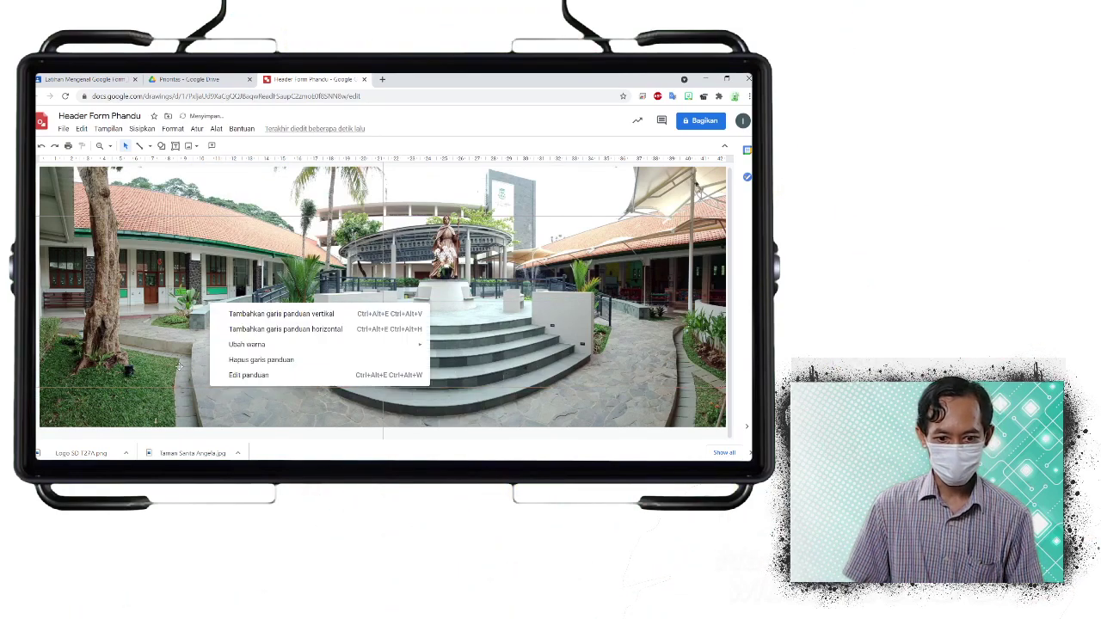
click(73, 240)
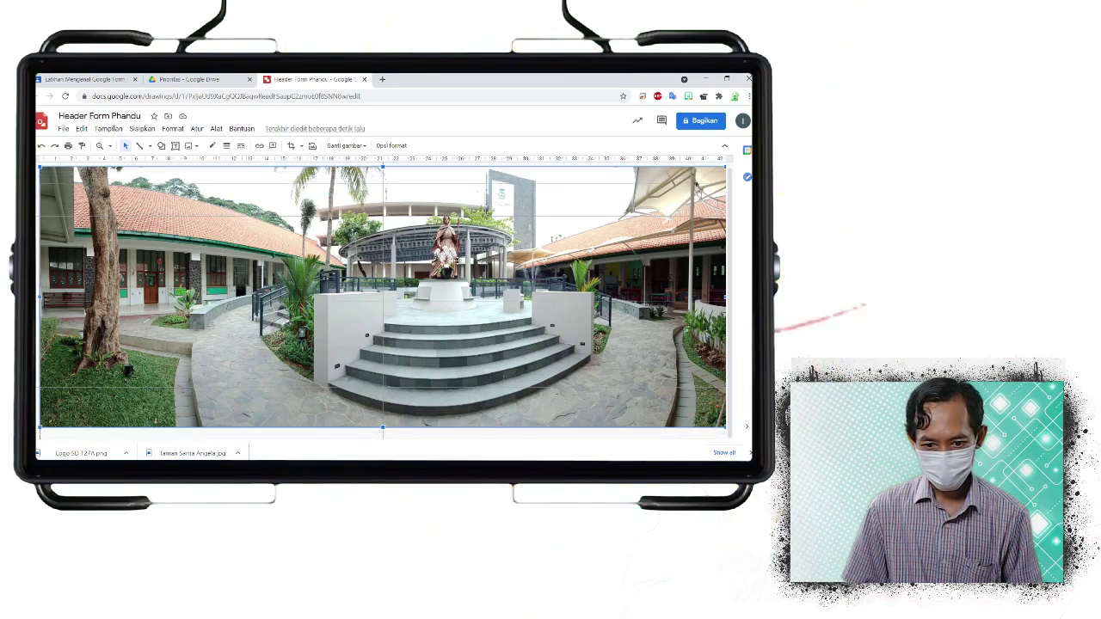
right_click(457, 260)
click(432, 253)
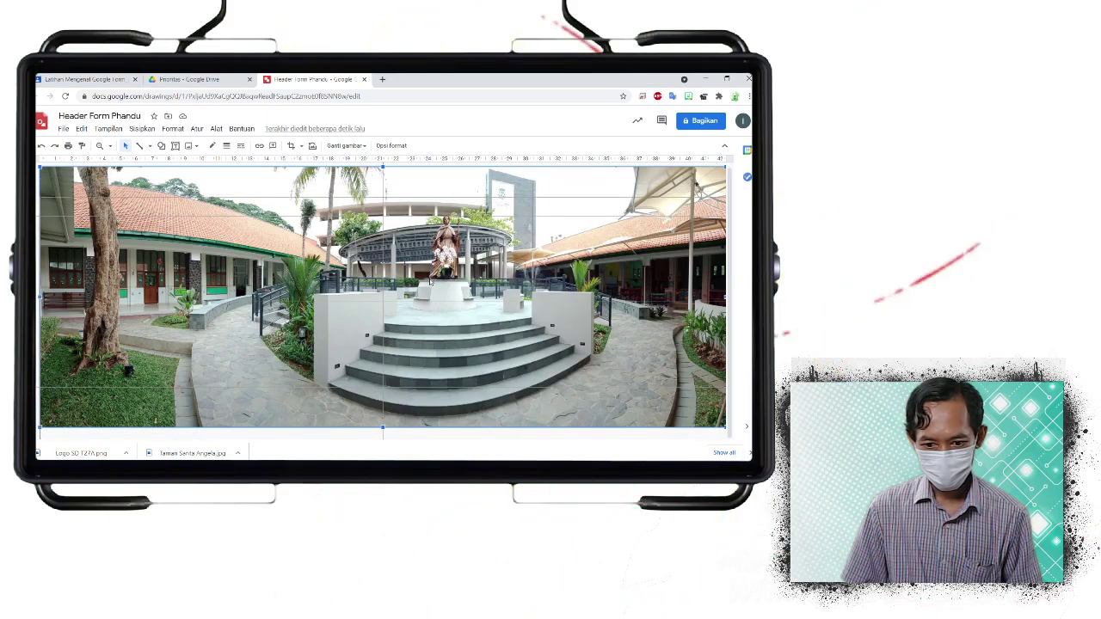
key(Down)
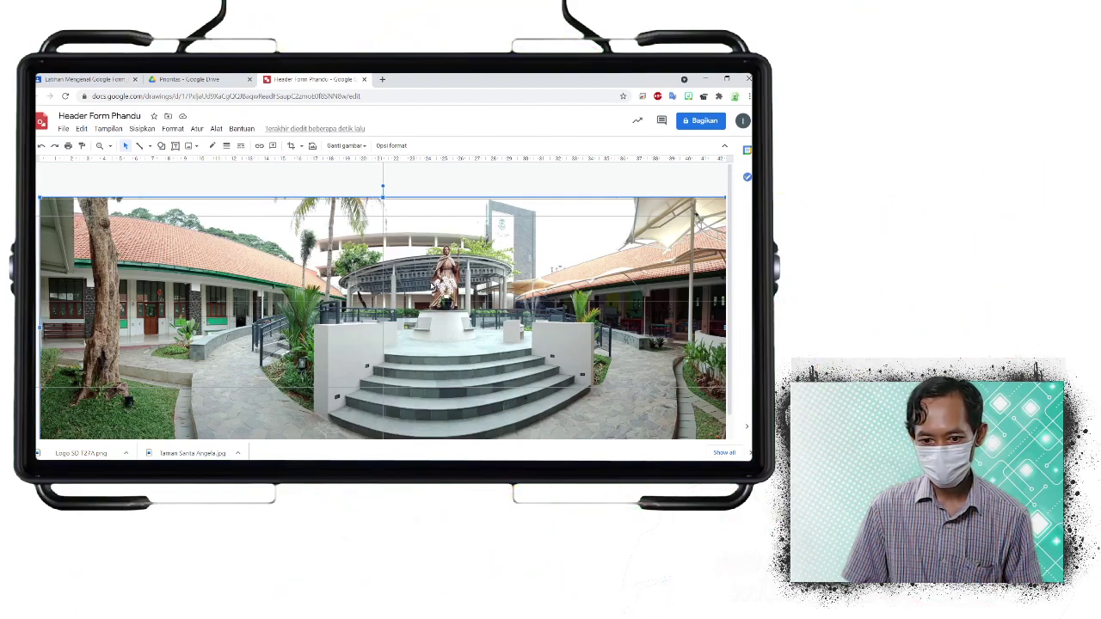
key(Down)
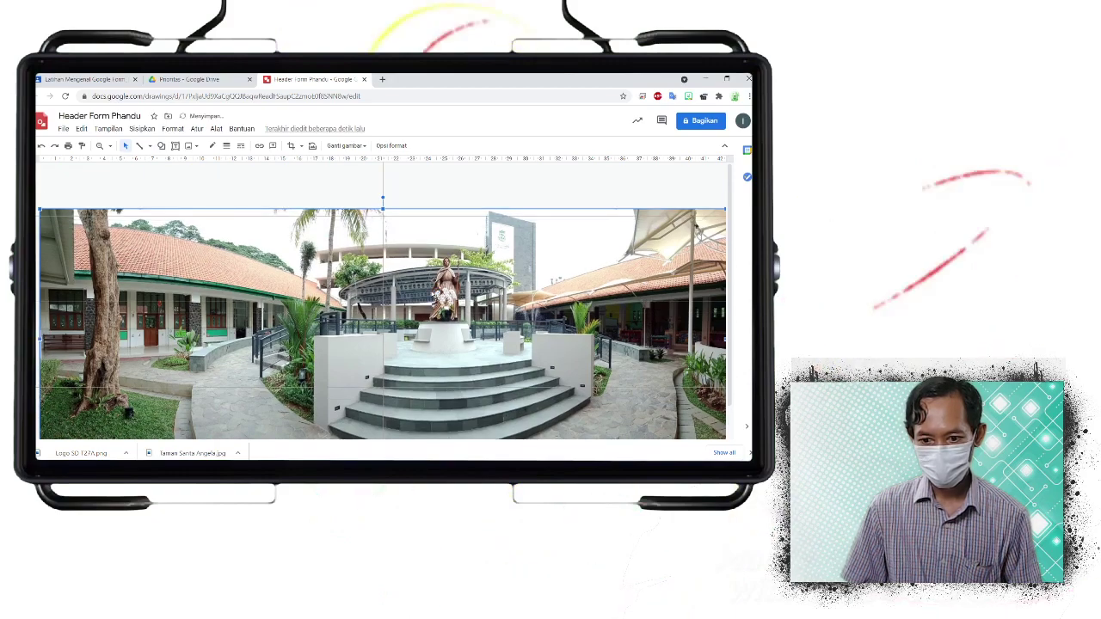
drag(433, 297, 434, 301)
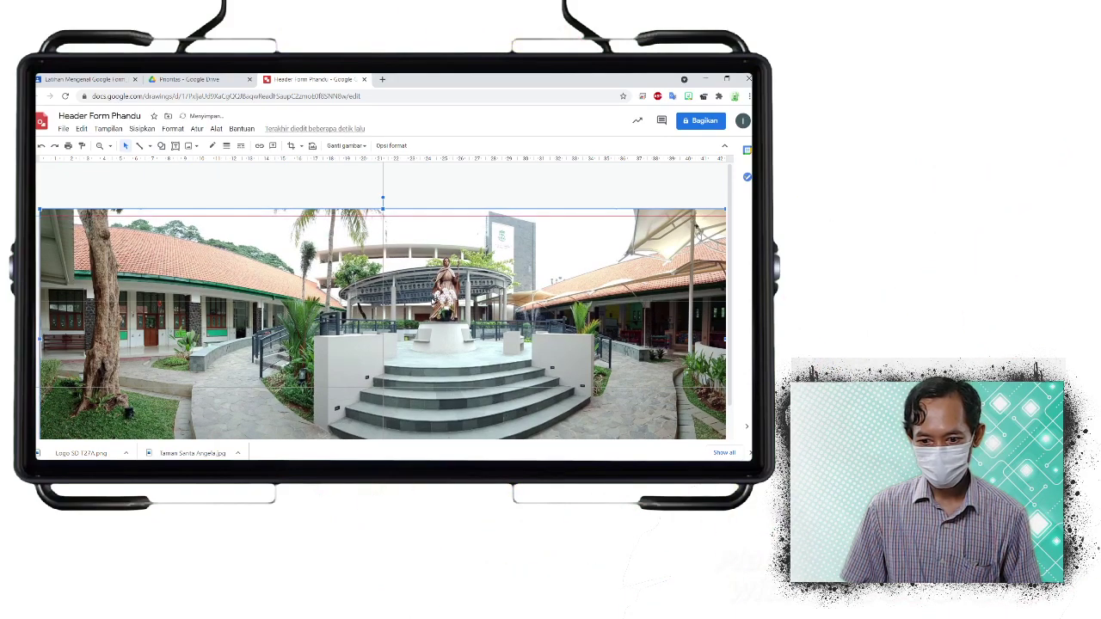
drag(492, 223, 492, 230)
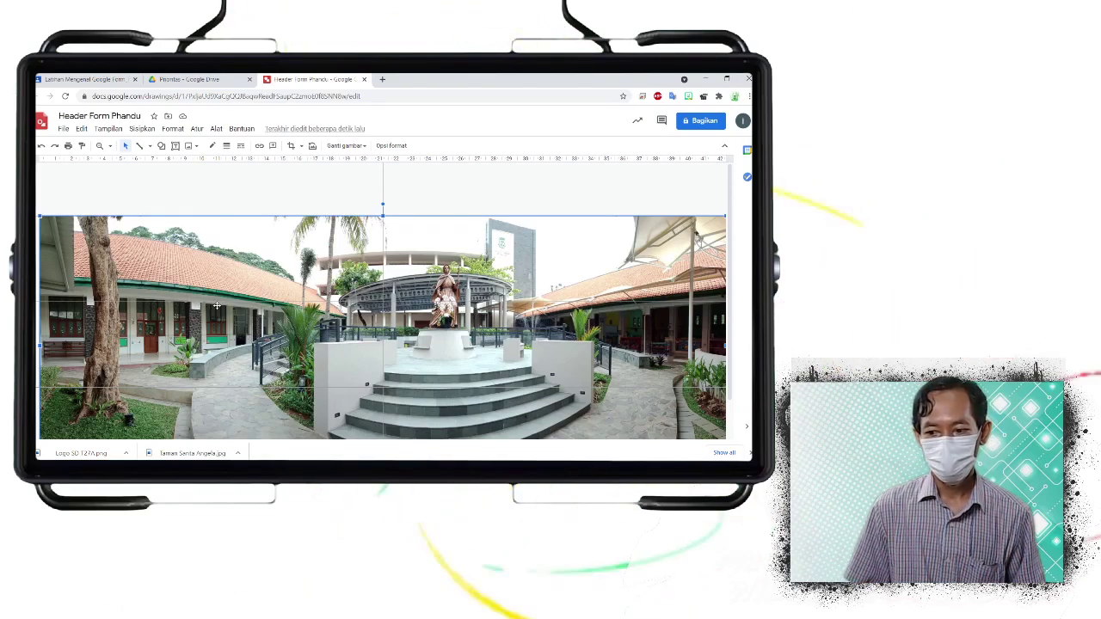
Crop the lower part of the courtyard photo so it ends at the page's bottom edge
scroll(231, 294, down, 1)
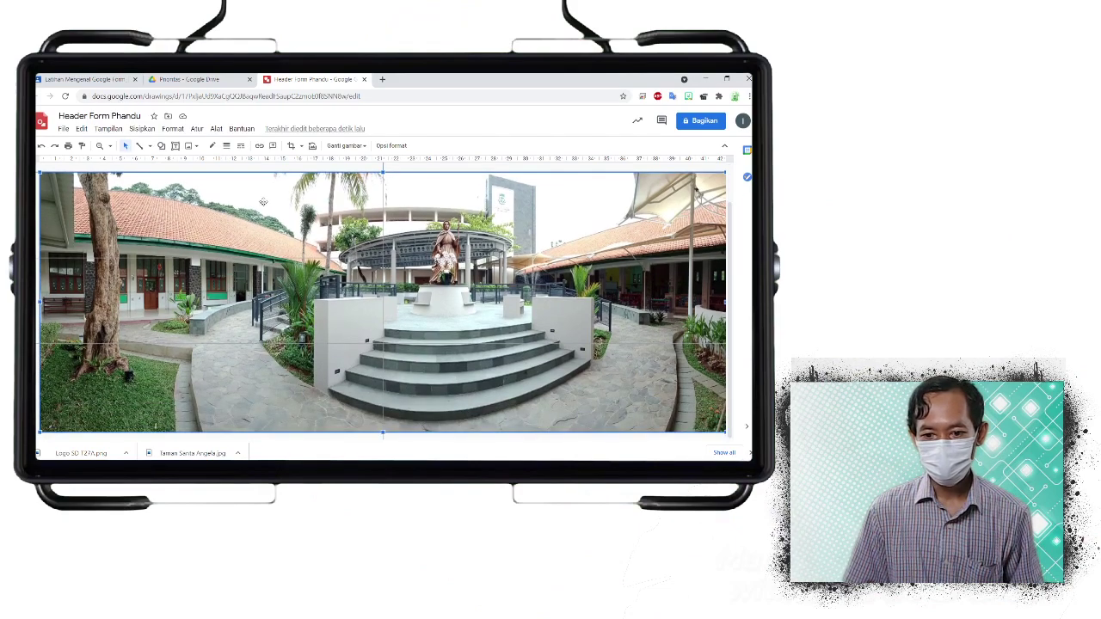
click(291, 145)
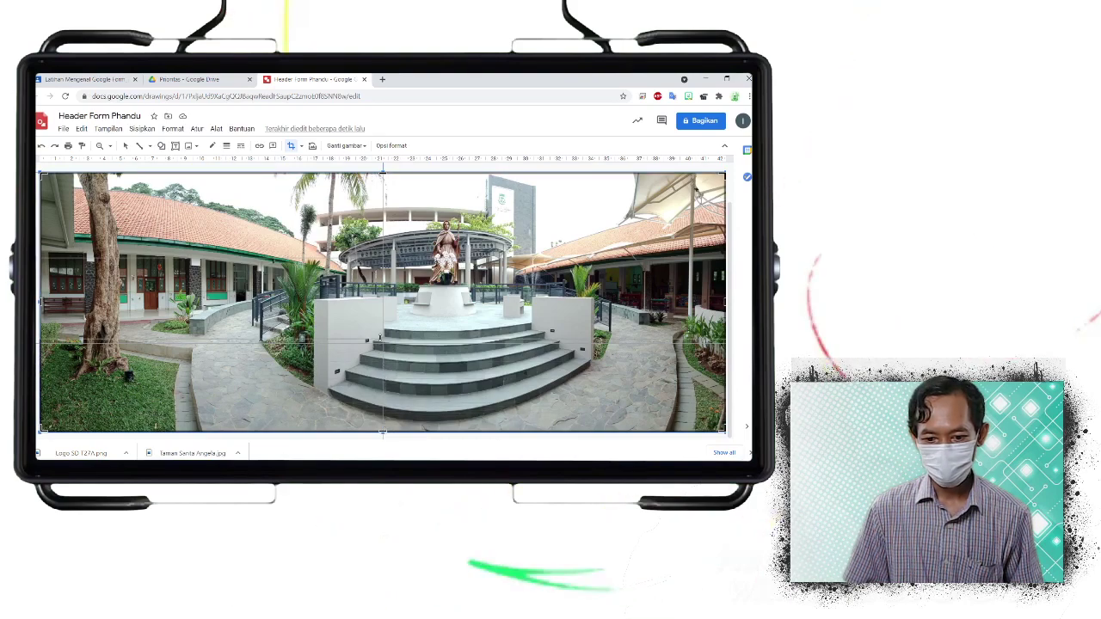
drag(380, 342, 382, 344)
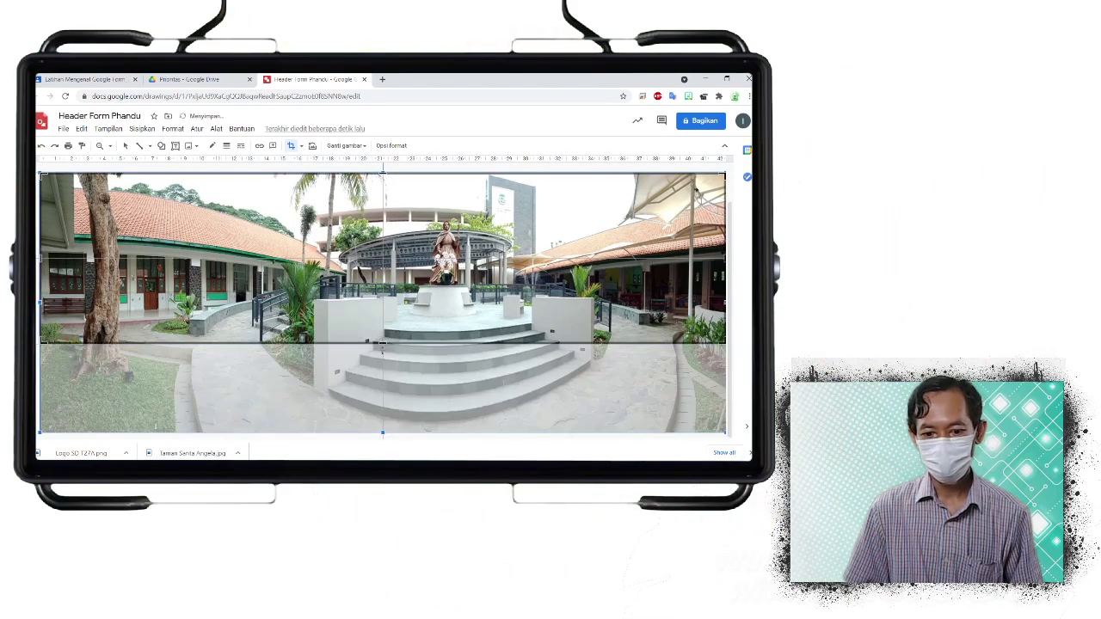
click(292, 148)
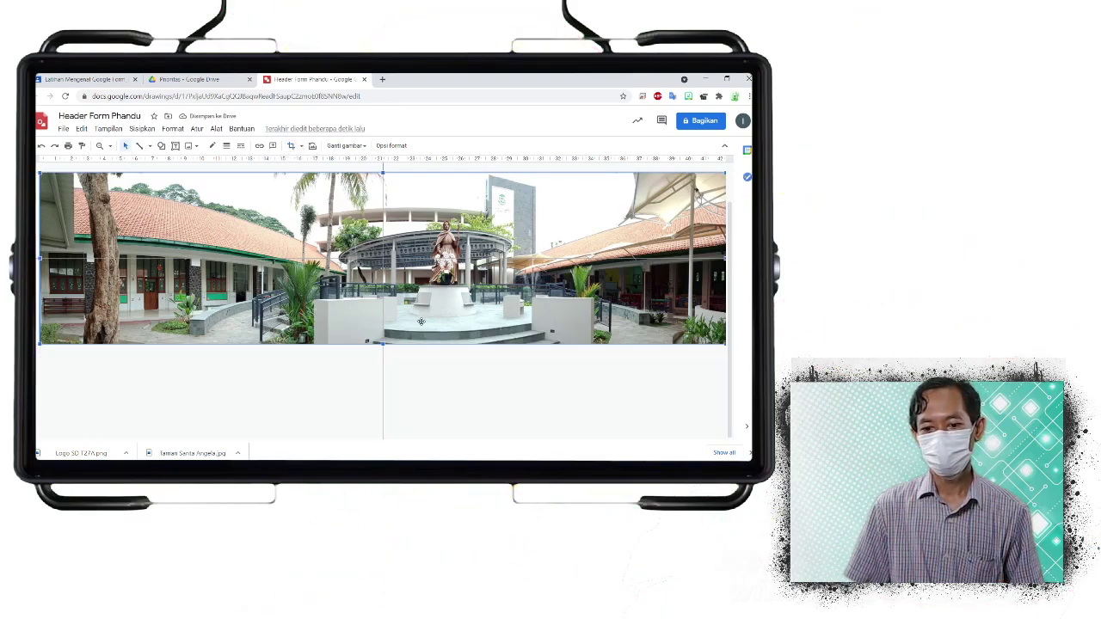
scroll(421, 322, up, 1)
click(435, 194)
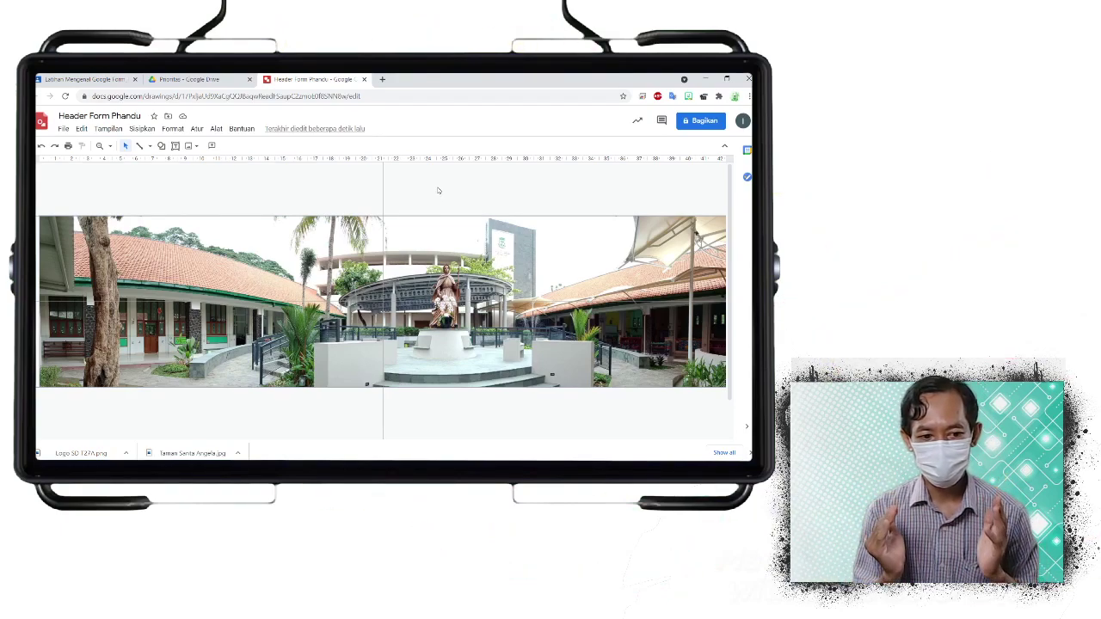
click(434, 232)
click(433, 192)
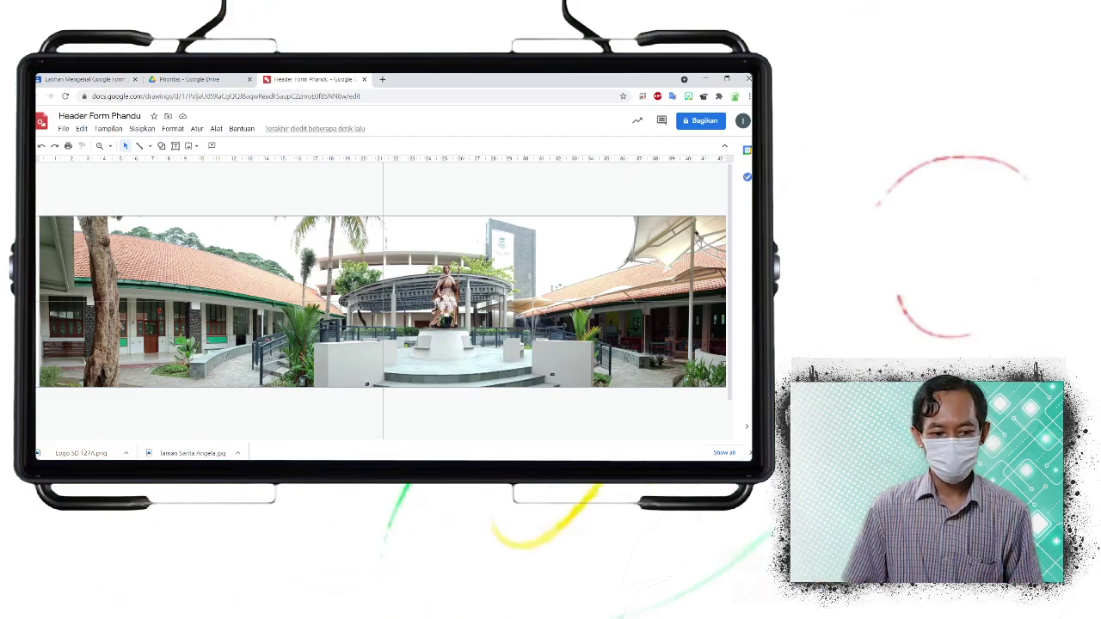
Insert the downloaded Logo SD T27A.png, shrink it and place it over the left half of the courtyard photo
drag(78, 457, 136, 393)
drag(203, 318, 231, 285)
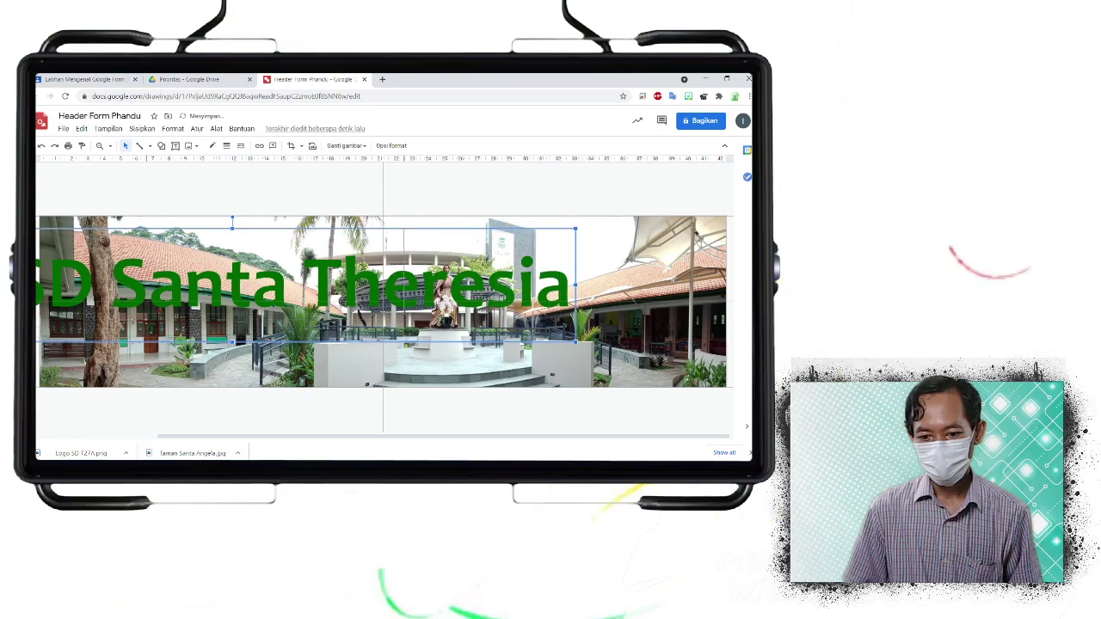
drag(270, 251, 271, 291)
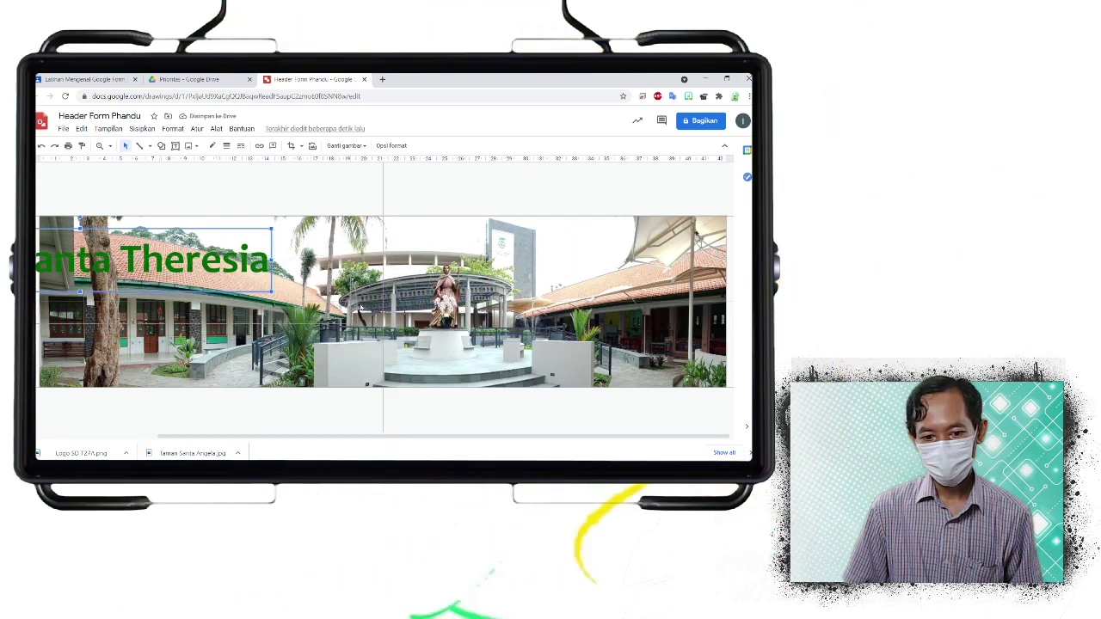
drag(268, 249, 544, 296)
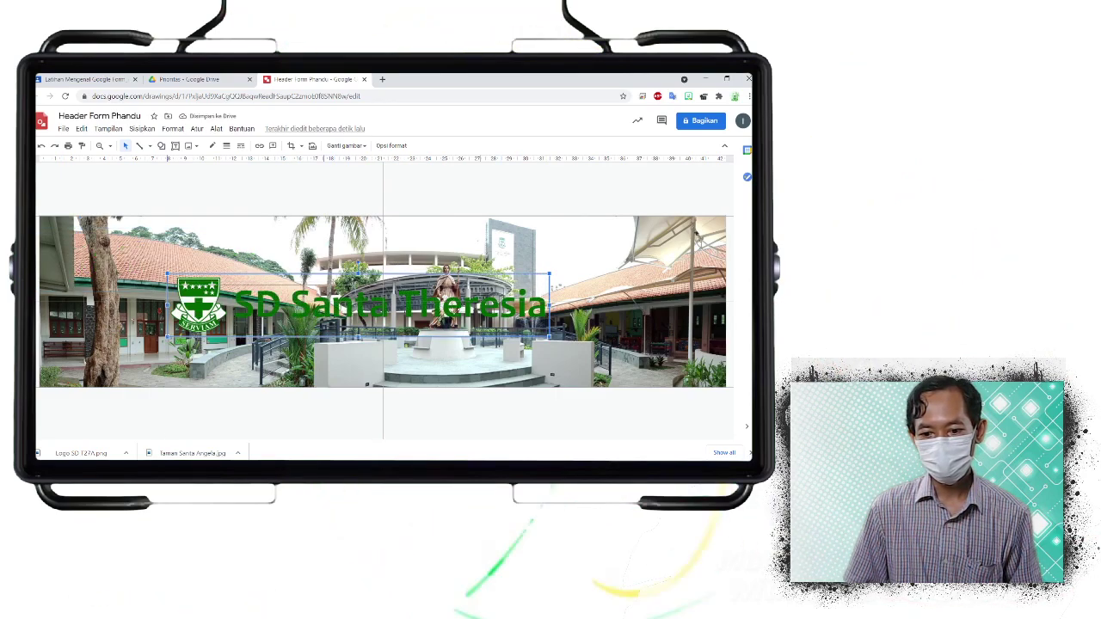
drag(549, 275, 430, 293)
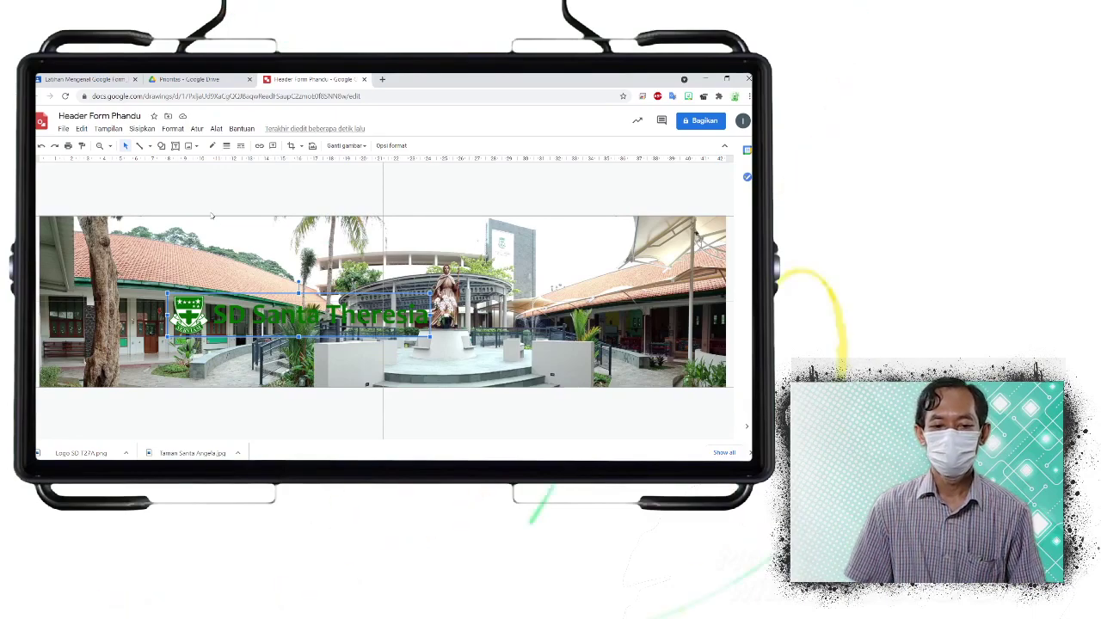
Insert the white winged cloud picture over the photo's left part and adjust it to the page height
click(160, 146)
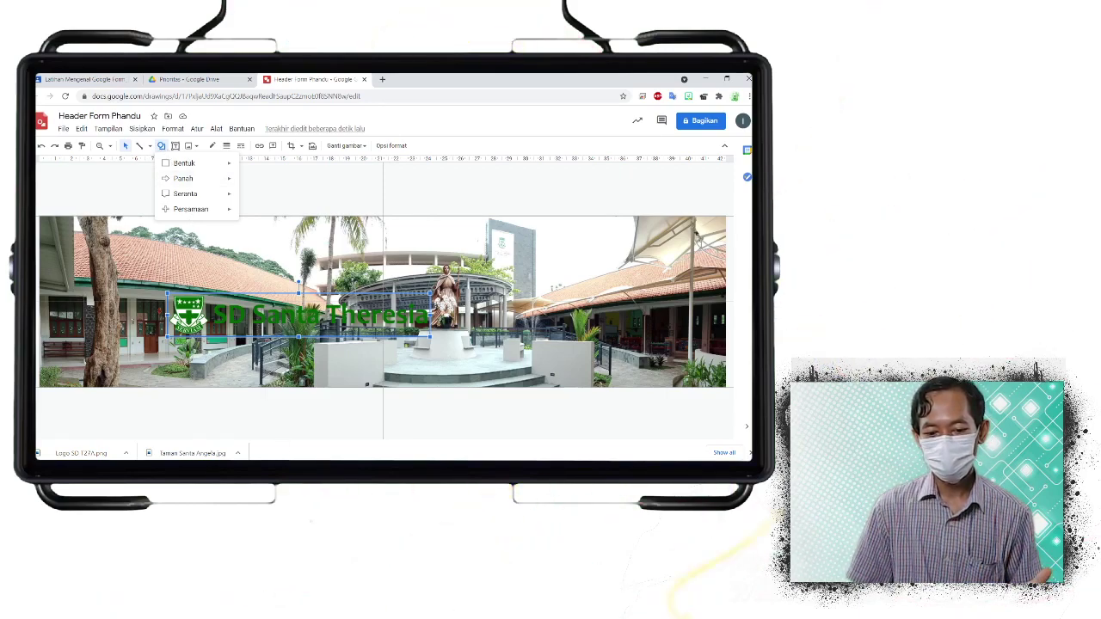
click(290, 469)
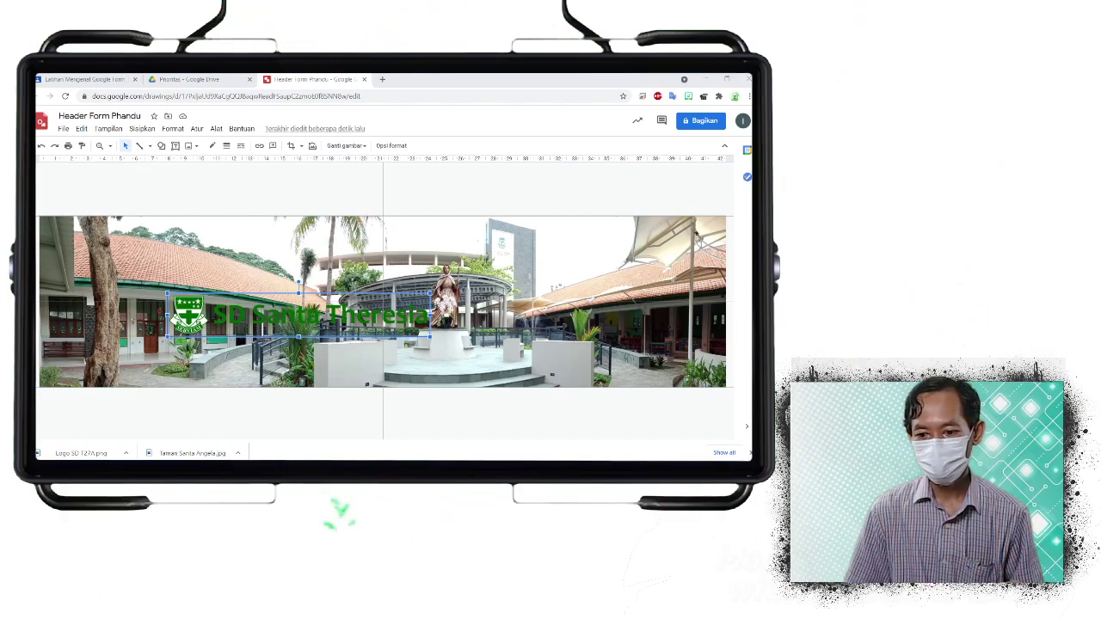
drag(291, 468, 235, 304)
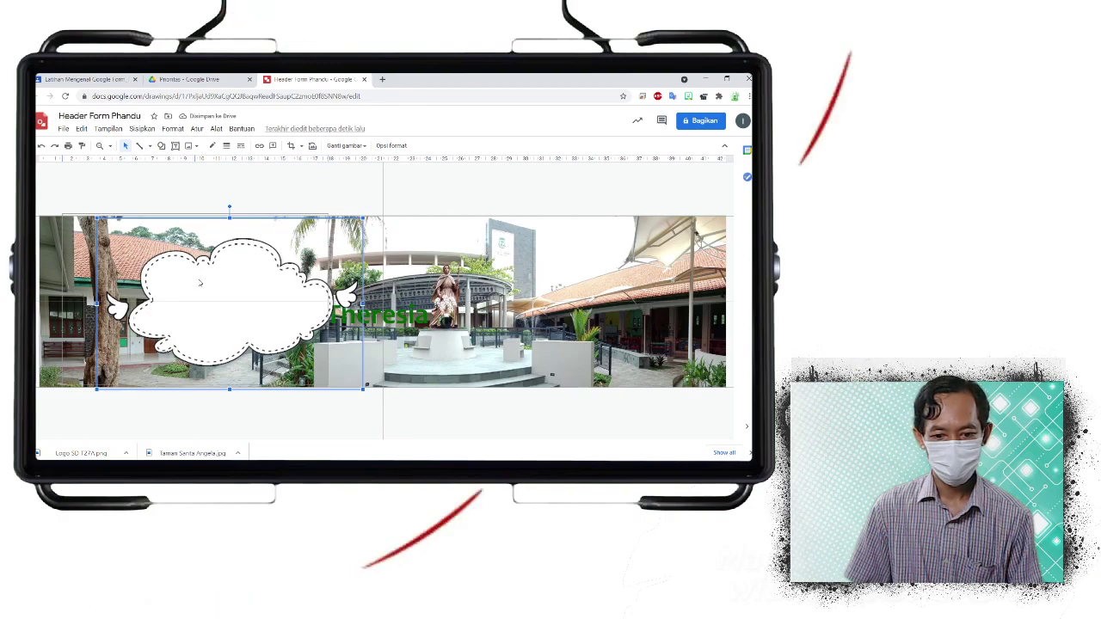
drag(199, 278, 164, 276)
drag(328, 385, 332, 388)
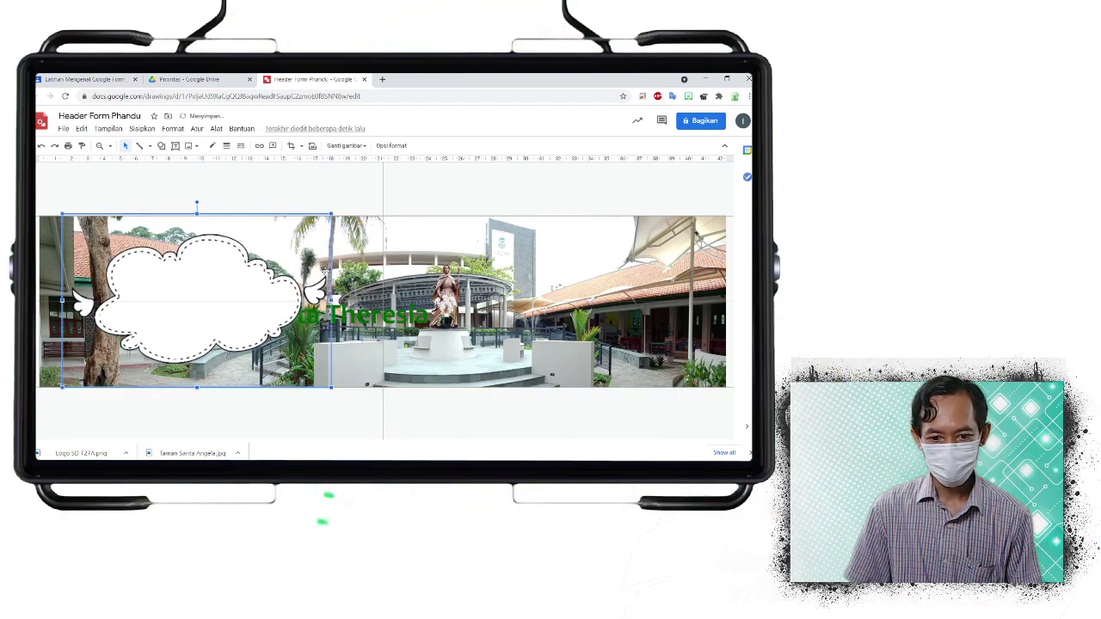
right_click(328, 217)
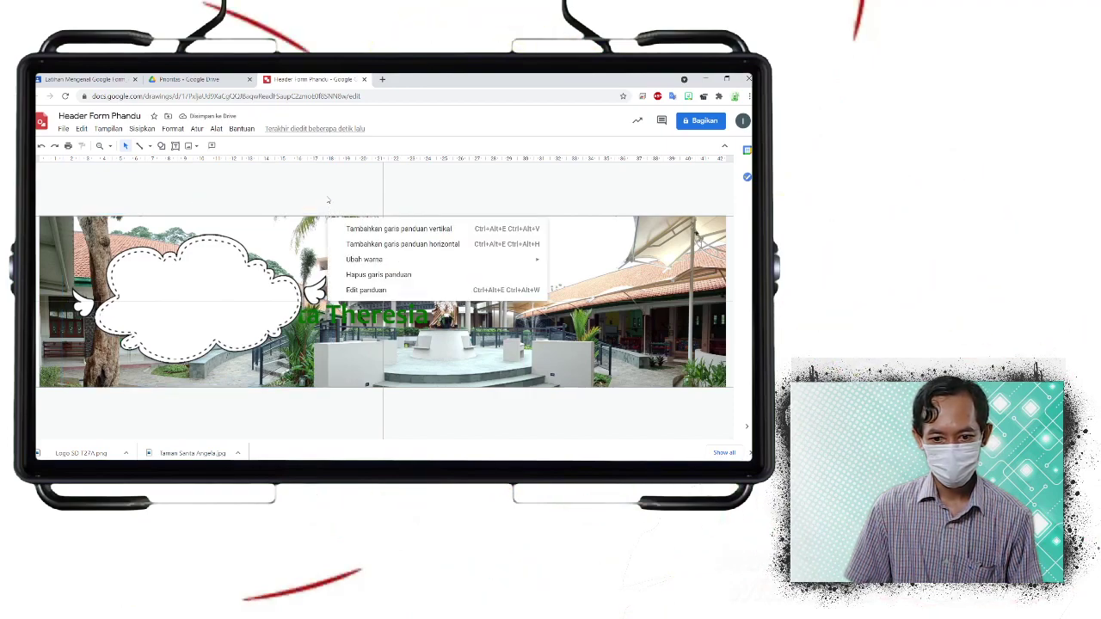
click(328, 200)
click(312, 233)
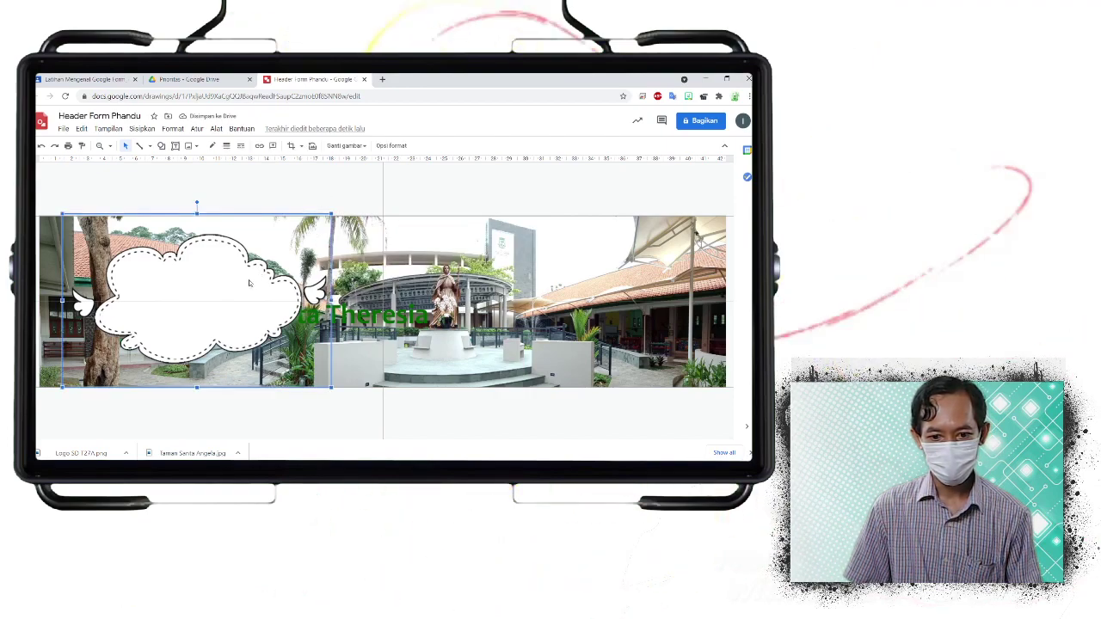
drag(331, 213, 328, 216)
click(322, 208)
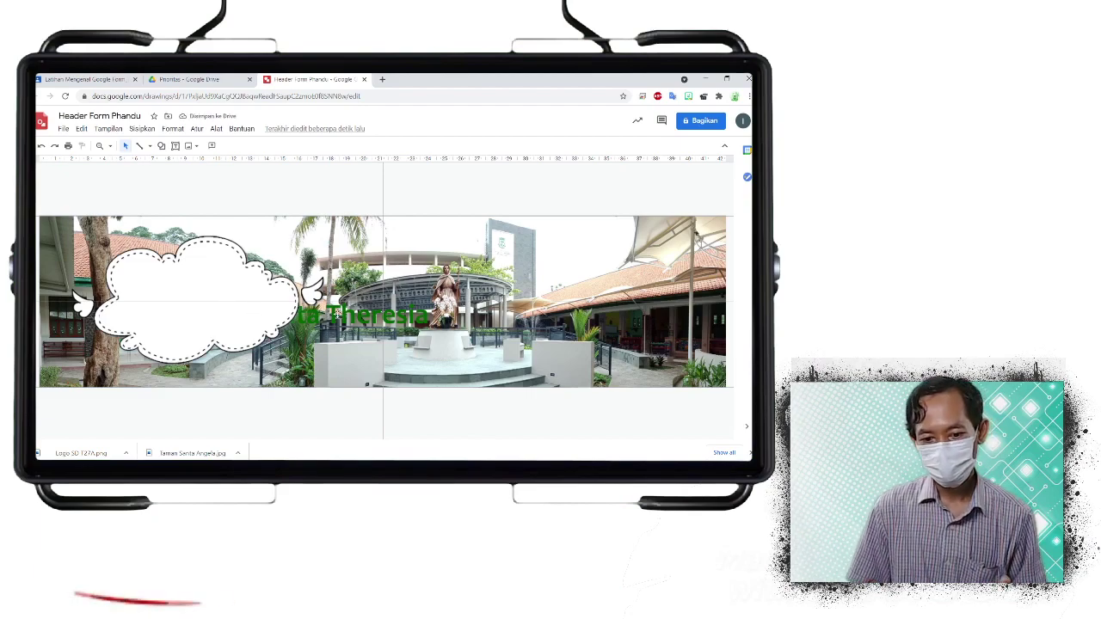
Bring the SD Santa Theresia logo one level forward, in front of the cloud picture
click(264, 318)
click(340, 318)
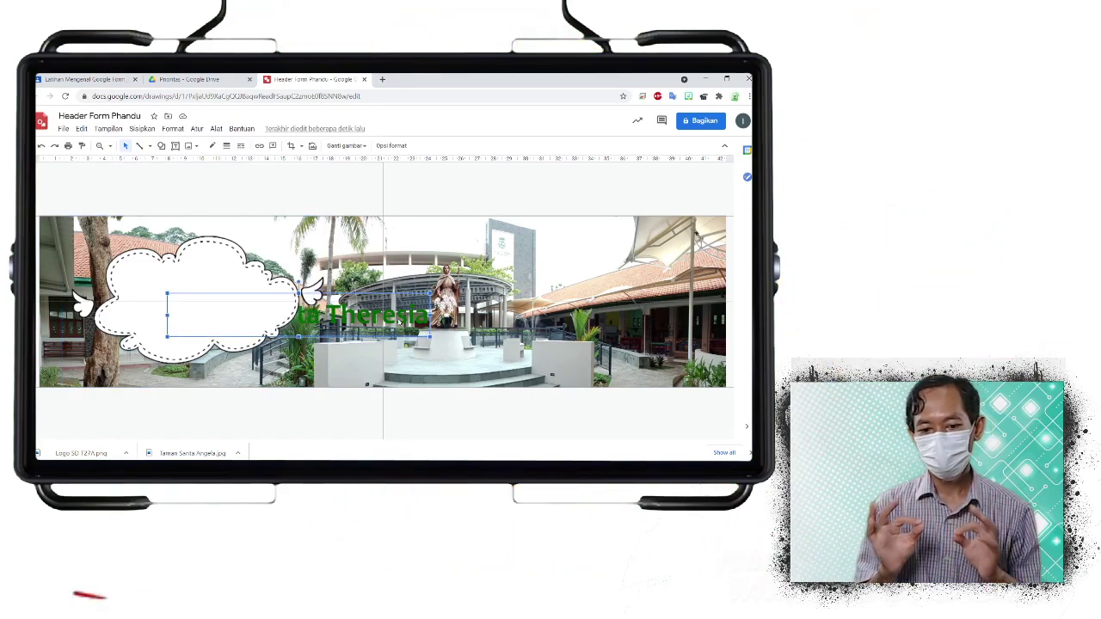
click(197, 129)
mouse_move(241, 145)
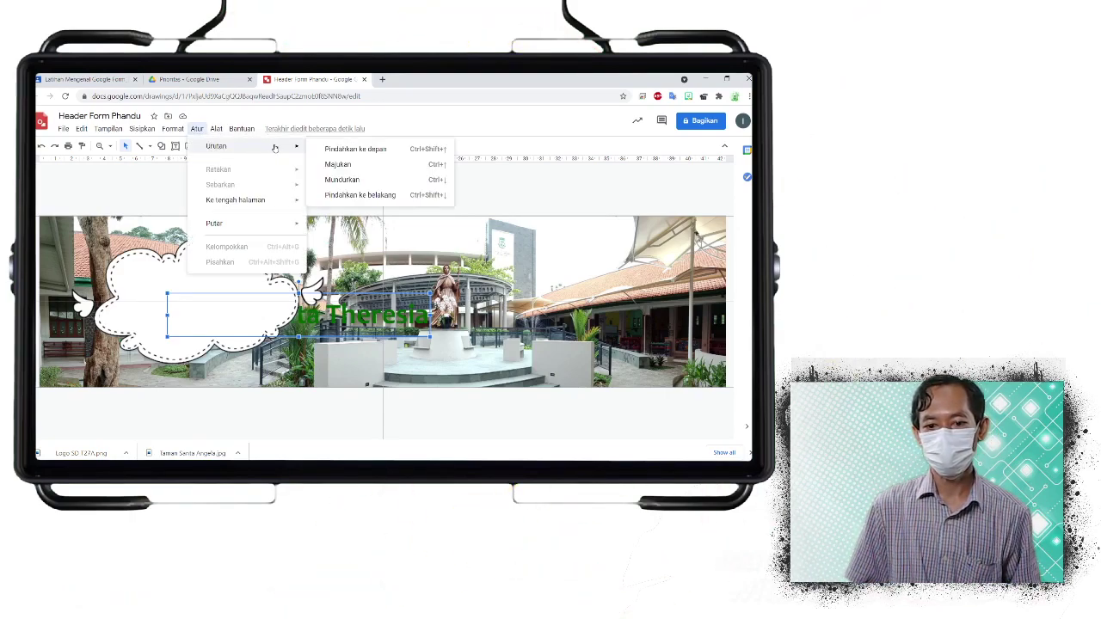
click(339, 165)
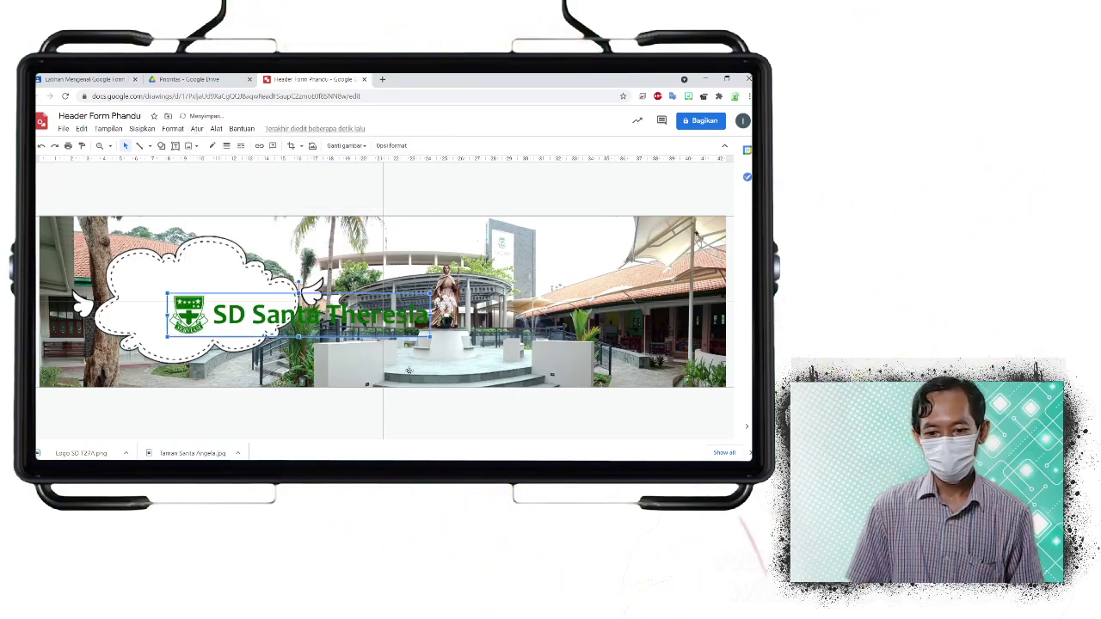
Shrink the SD Santa Theresia logo and move it into the lower half of the cloud
drag(336, 322, 310, 316)
drag(224, 310, 187, 326)
click(287, 207)
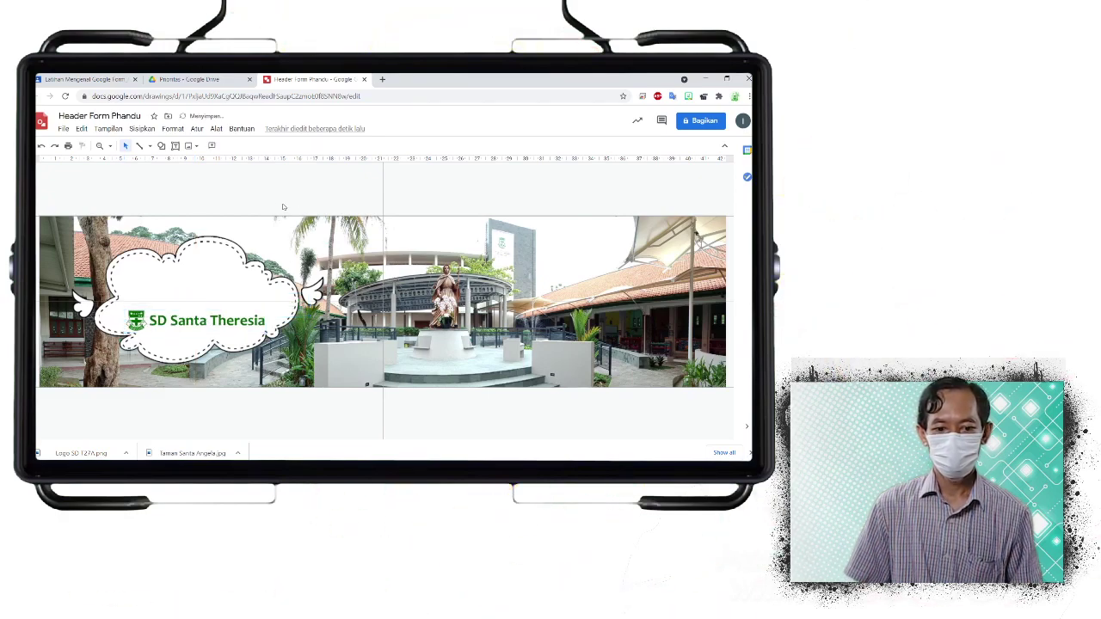
Add a text box inside the cloud above the logo with the text "ABSENSI TIK KELAS 4"
click(174, 146)
drag(118, 269, 245, 301)
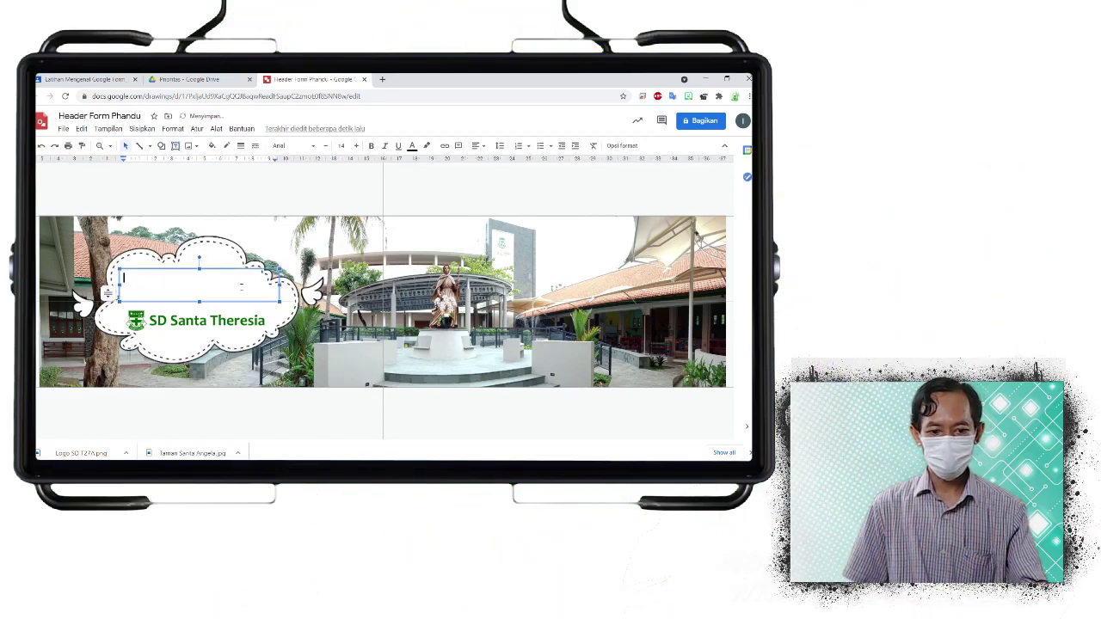
text(ABSENSI TIK KELAS 4)
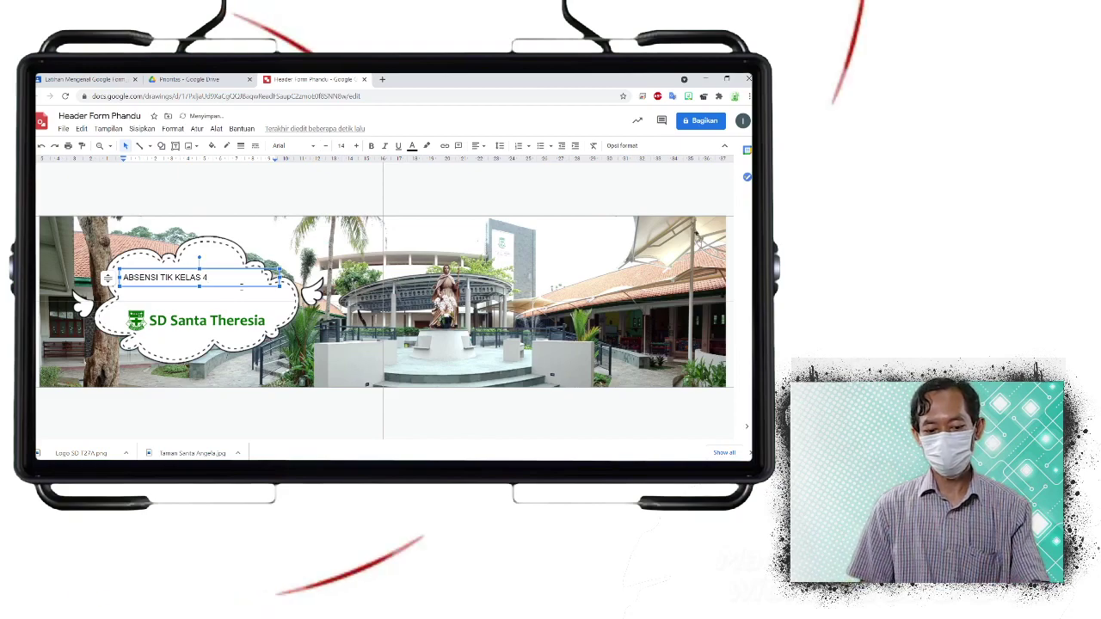
Format the text "ABSENSI TIK KELAS 4" in bold Merriweather at size 20, centred in its text box
key(ctrl+a)
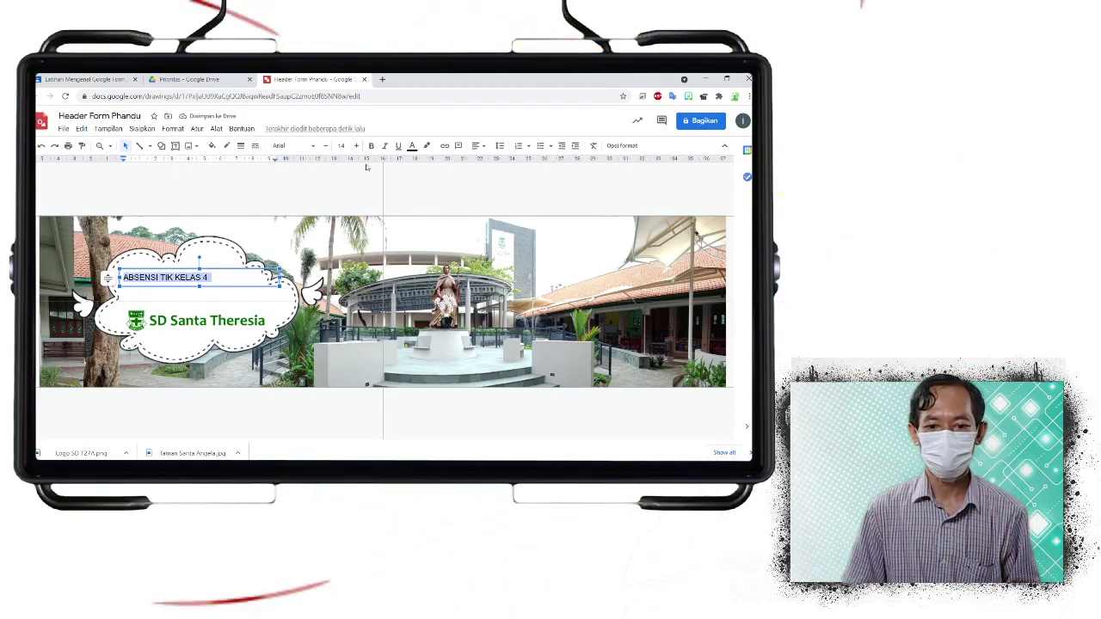
click(313, 147)
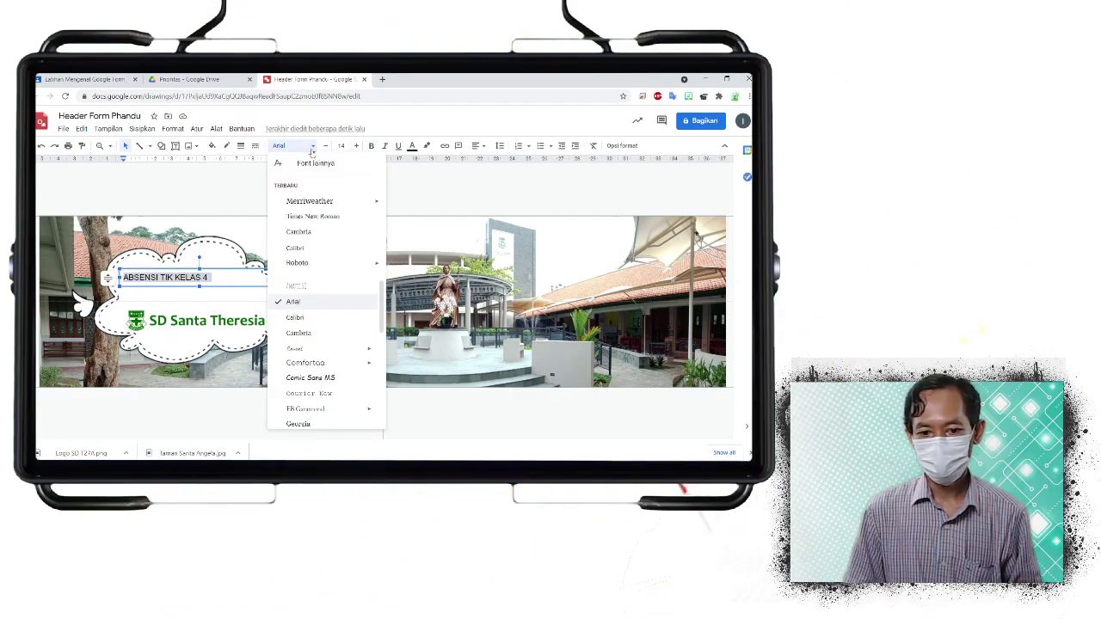
click(329, 203)
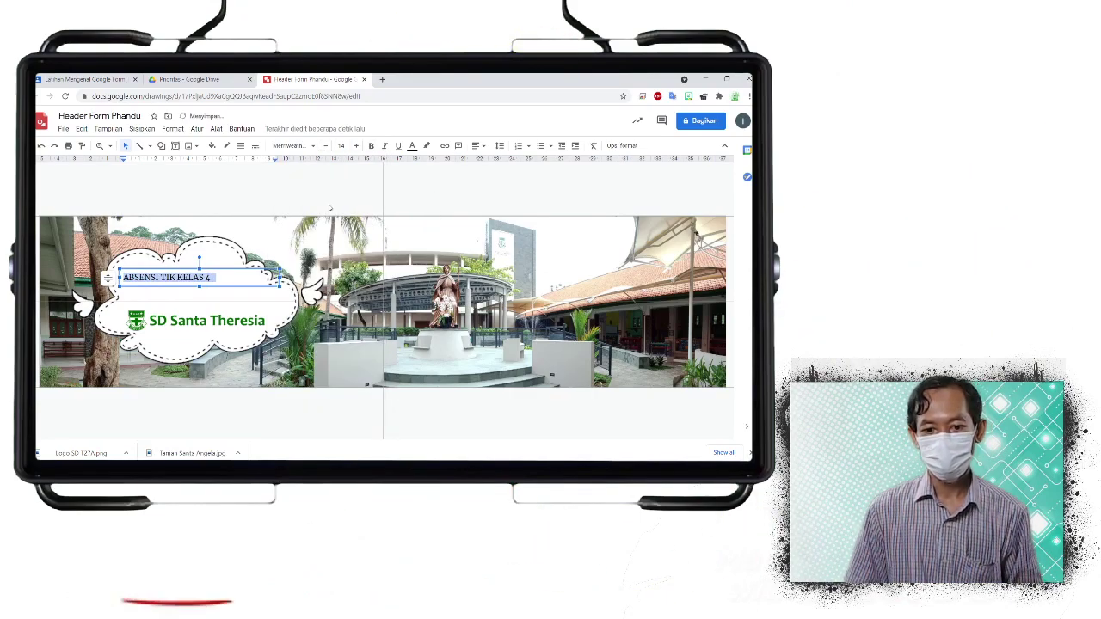
click(358, 148)
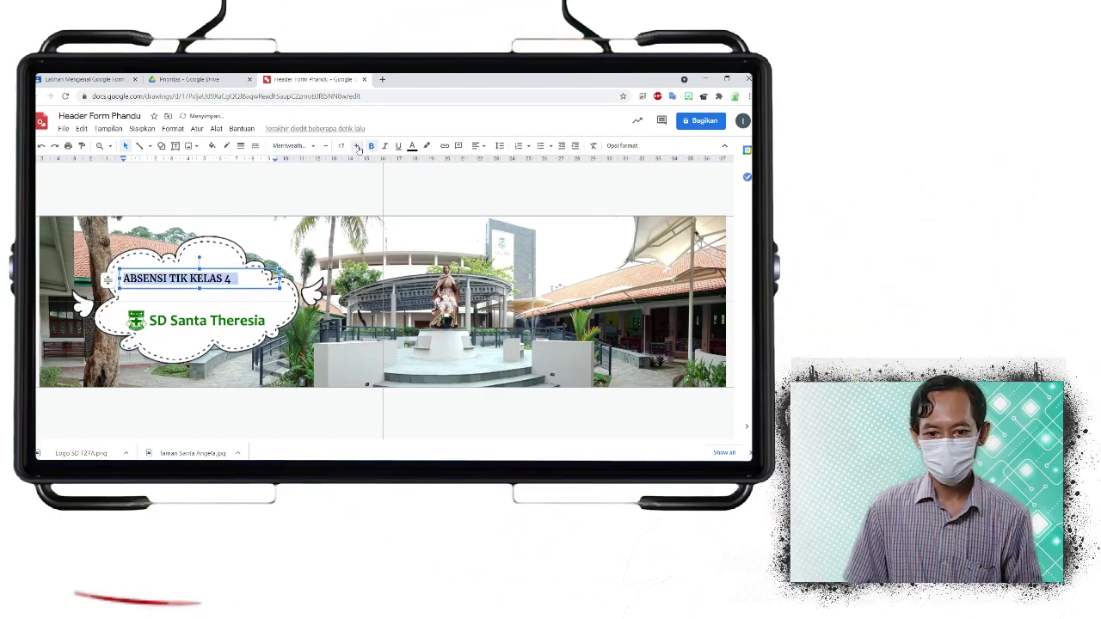
click(492, 163)
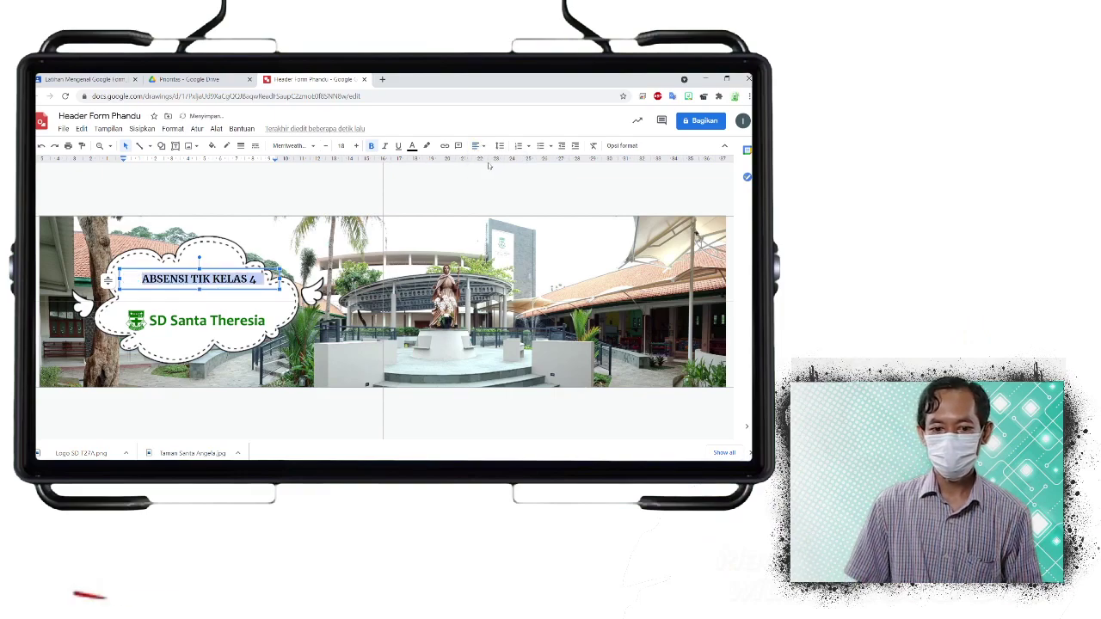
click(357, 148)
click(357, 148)
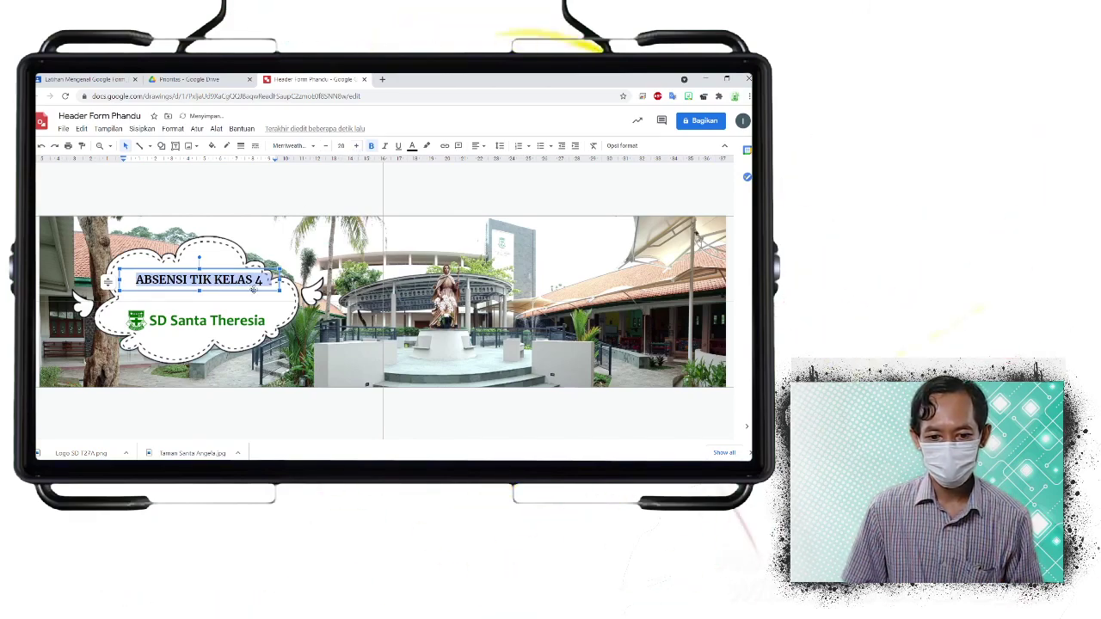
Move the title text box slightly down inside the cloud, closer to the logo, and colour its text blue
click(253, 291)
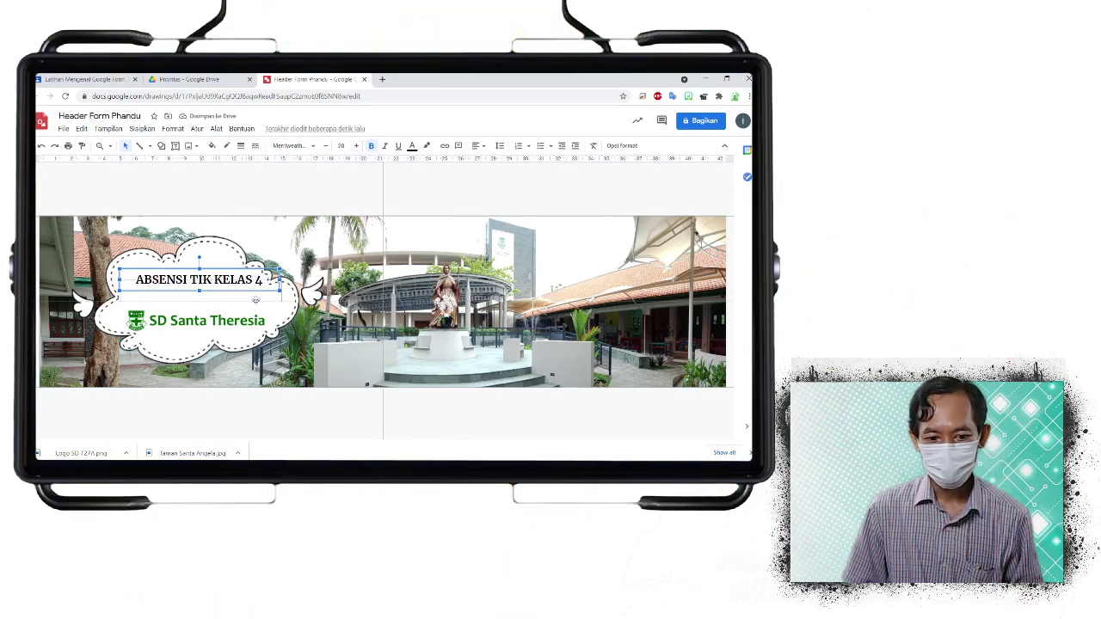
drag(255, 300, 258, 303)
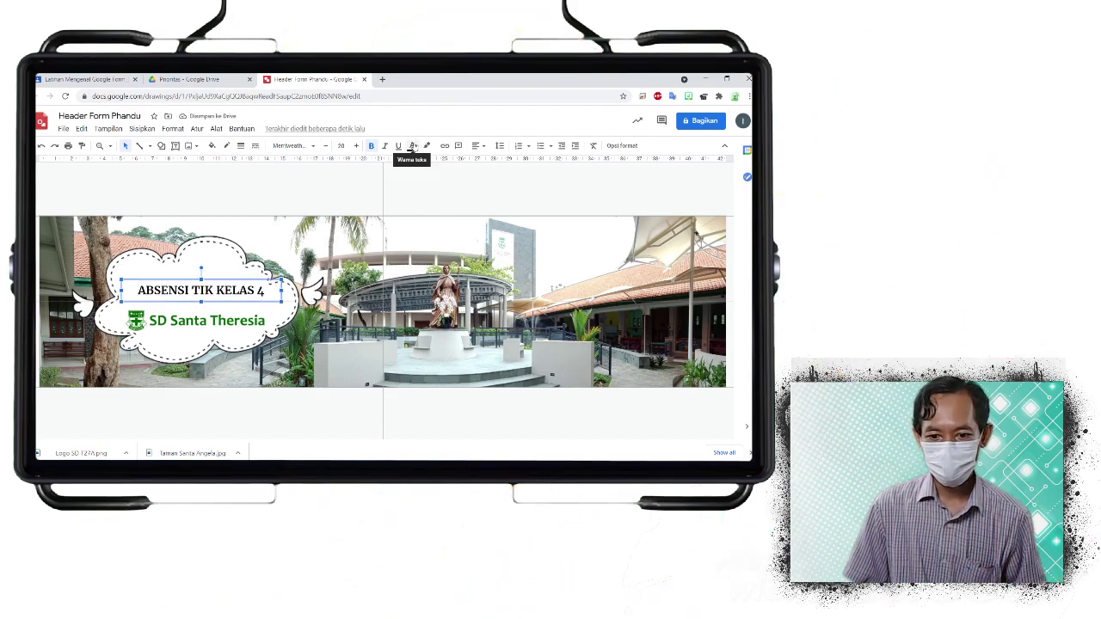
click(413, 145)
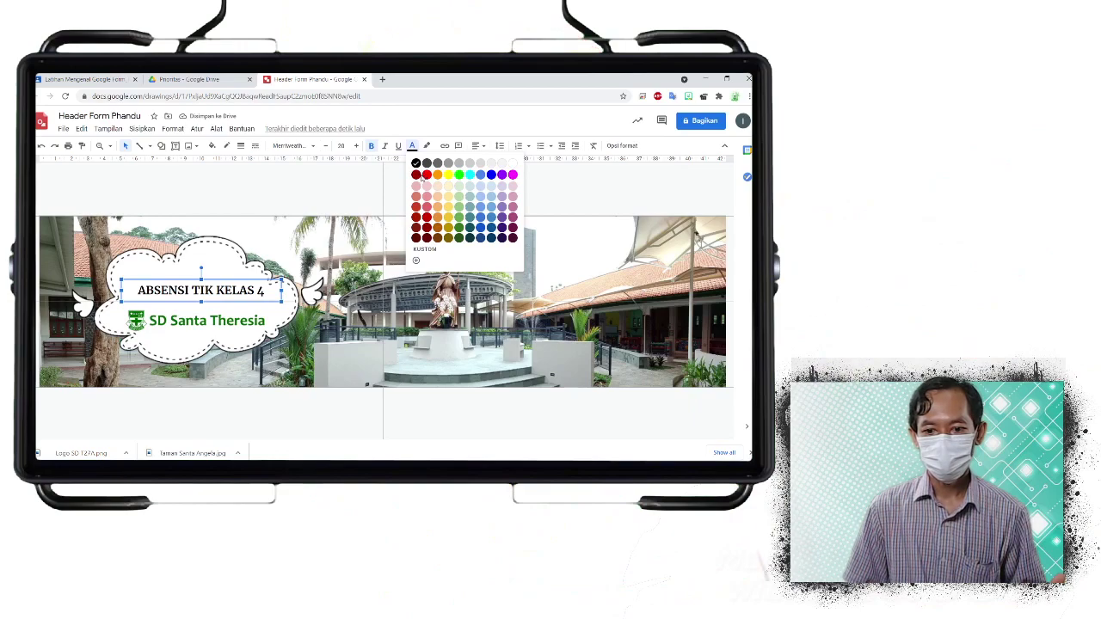
click(490, 175)
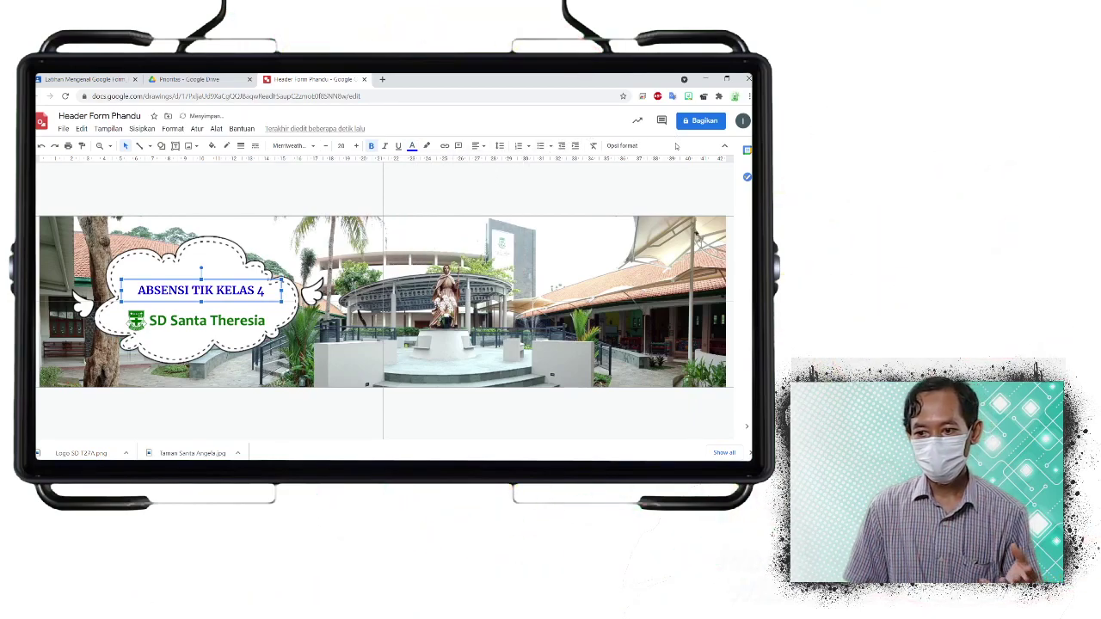
Add a black drop shadow to the "ABSENSI TIK KELAS 4" title using the format options
click(623, 145)
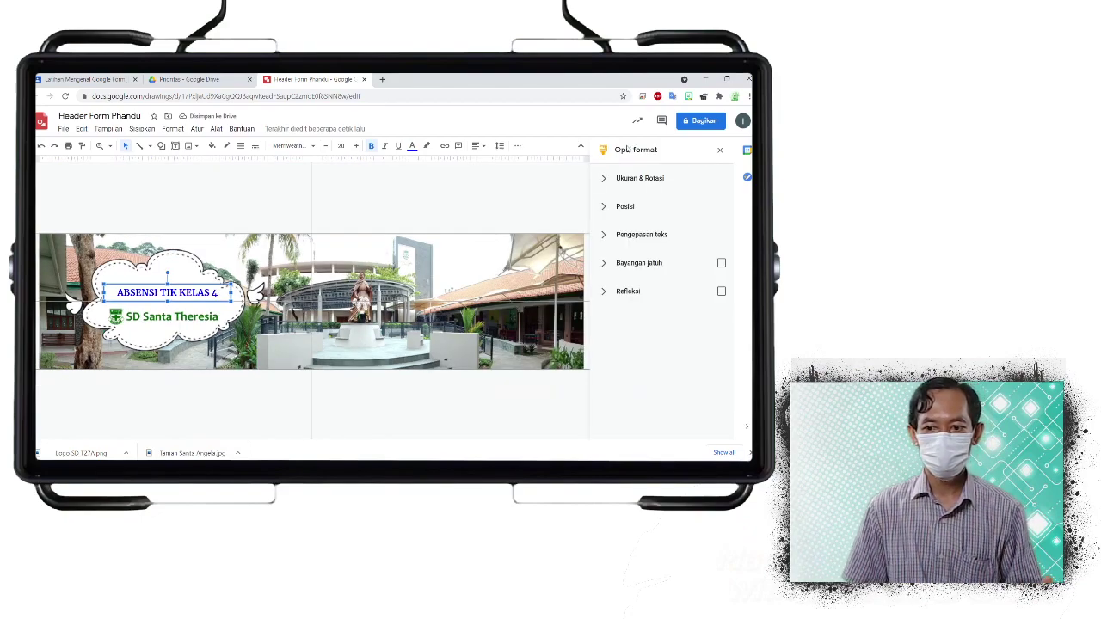
click(606, 263)
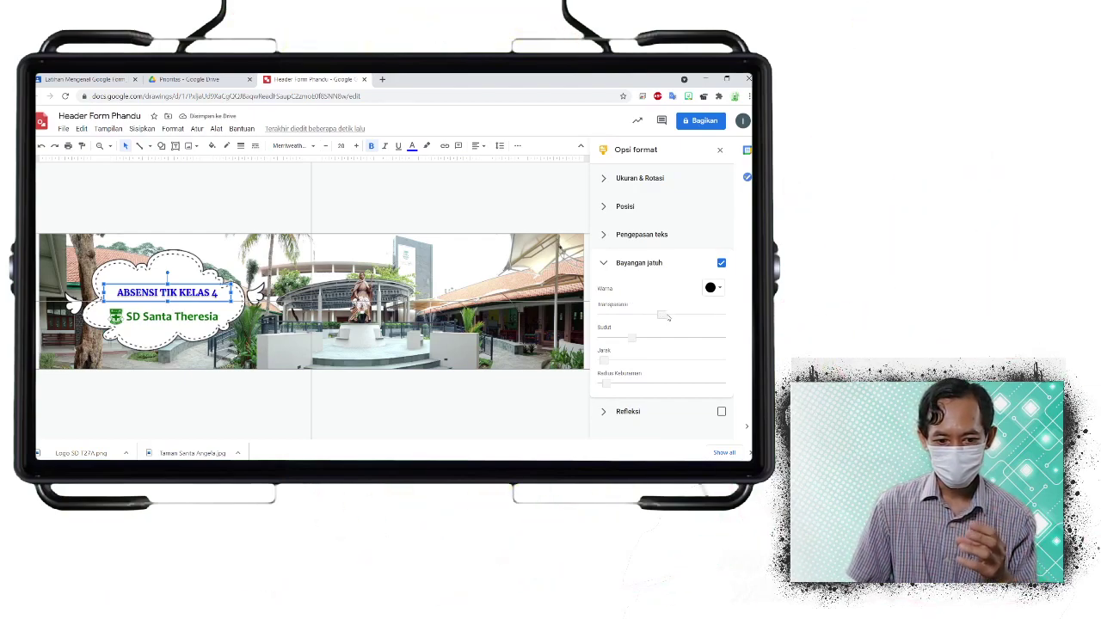
click(516, 385)
Add a black drop shadow to the SD Santa Theresia logo
click(159, 320)
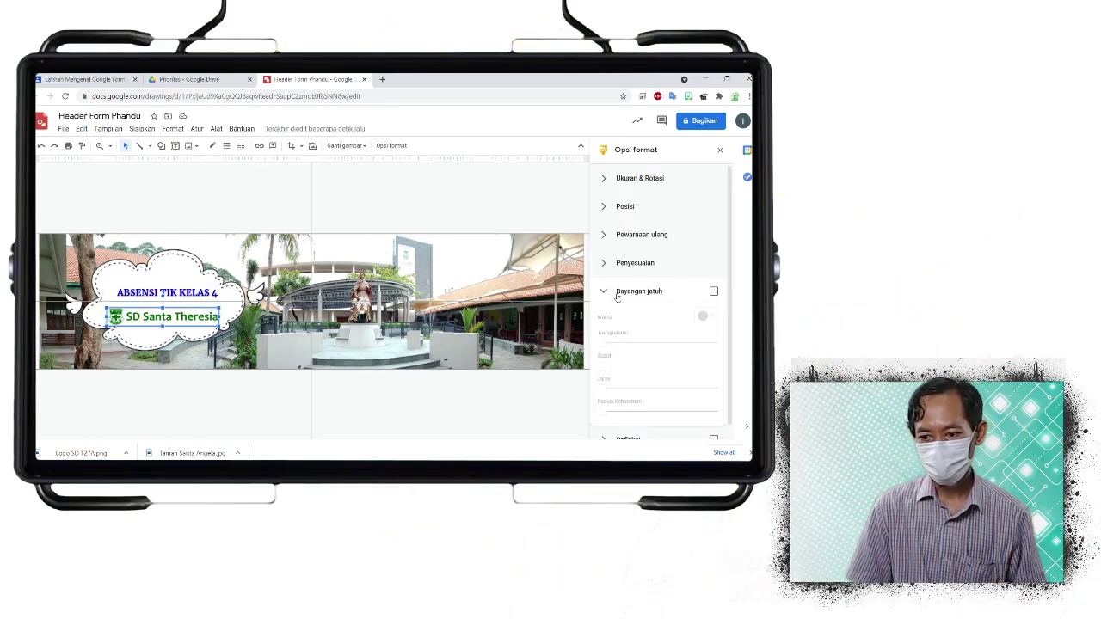
click(714, 294)
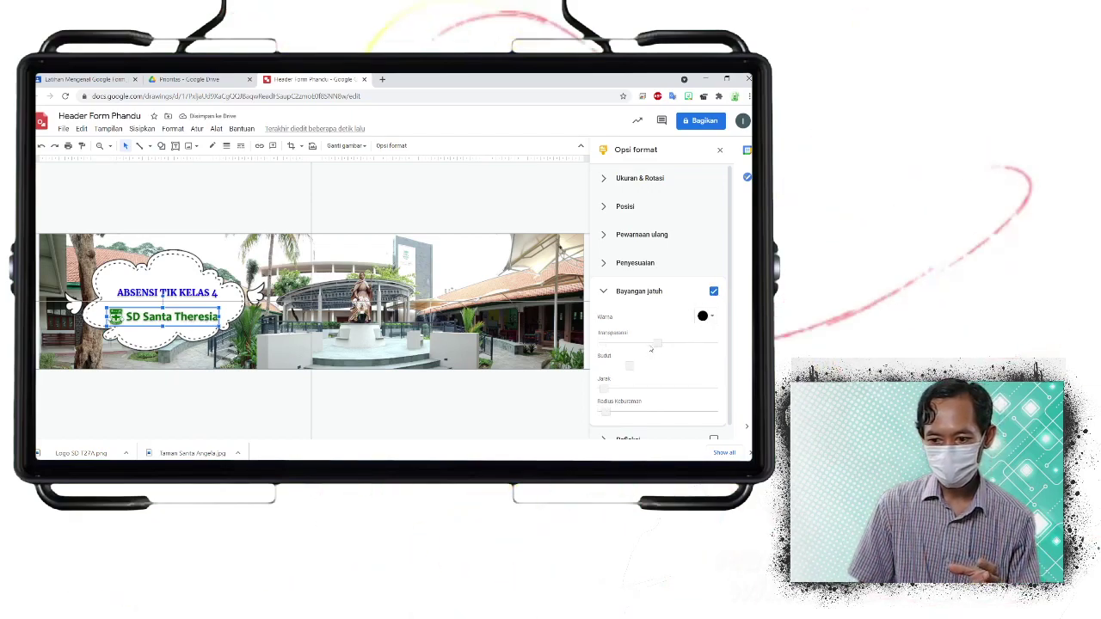
click(403, 405)
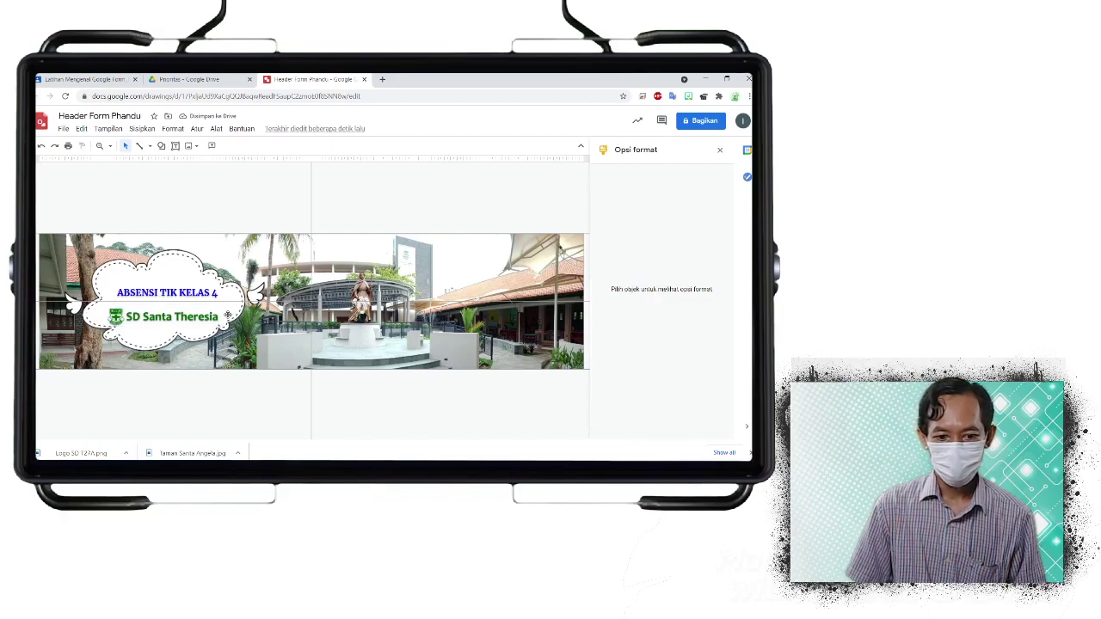
Add a black drop shadow to the winged cloud picture behind the title and logo
click(232, 305)
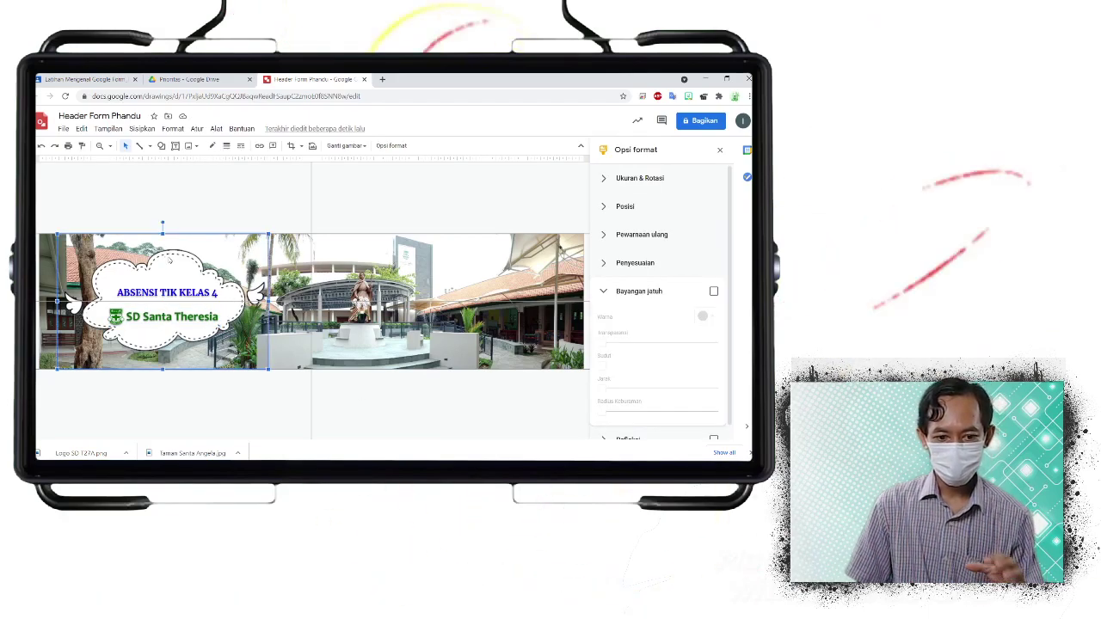
click(714, 292)
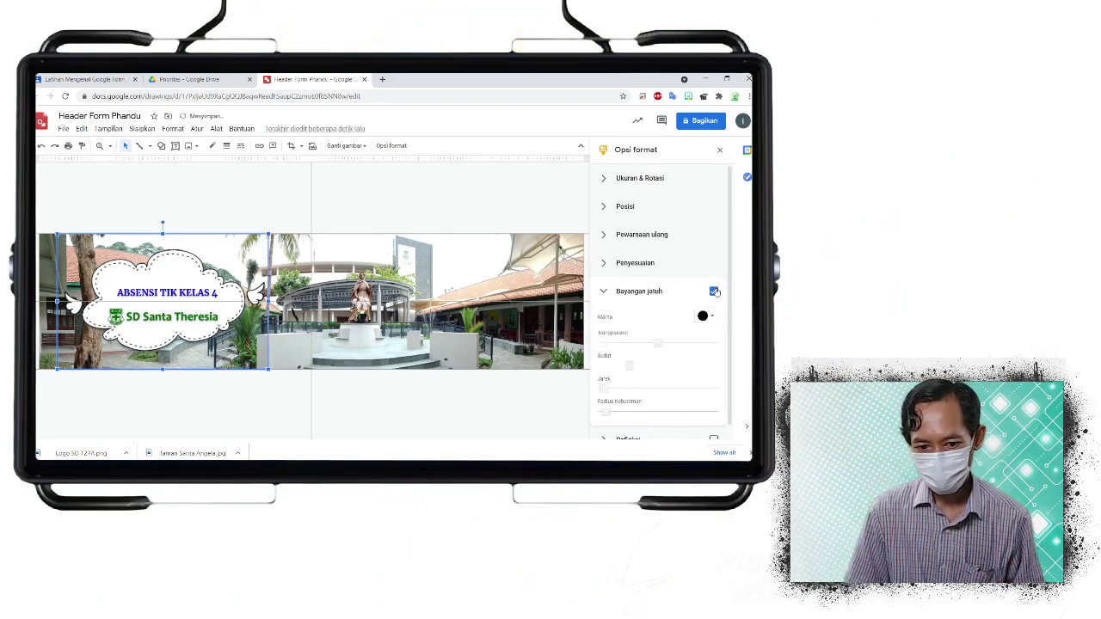
click(551, 385)
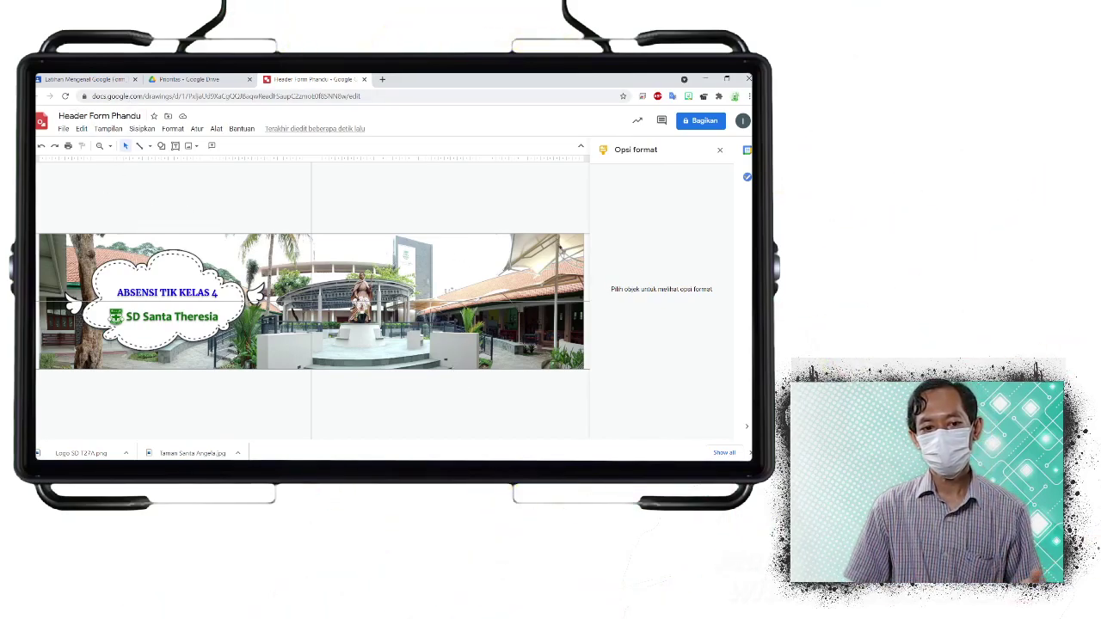
Download the header drawing as a PNG image and open the downloaded file to check it
click(64, 129)
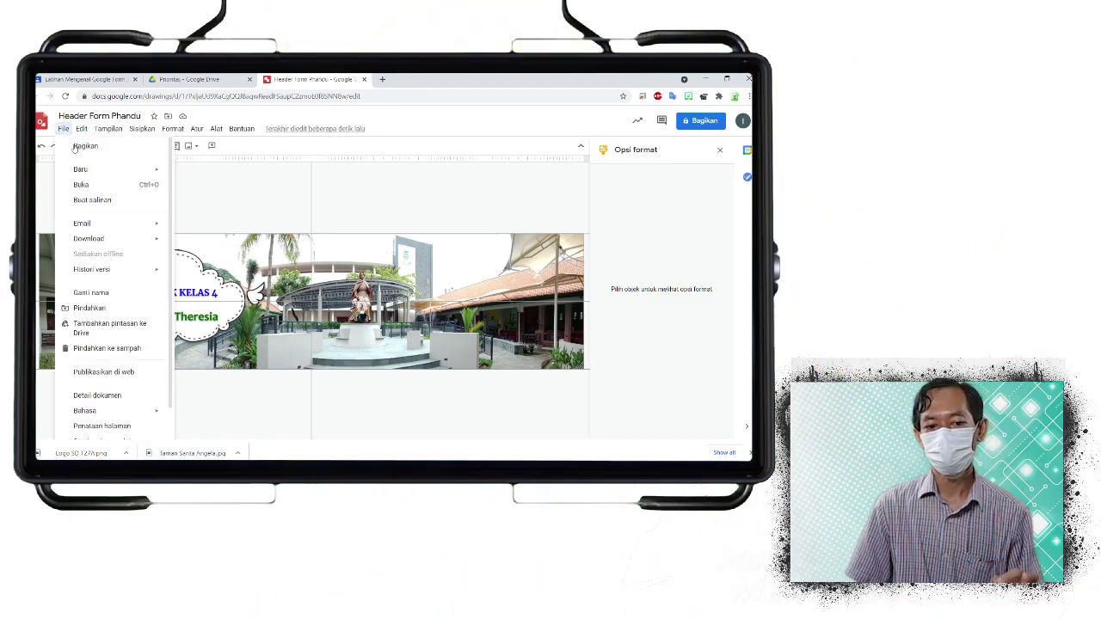
mouse_move(127, 239)
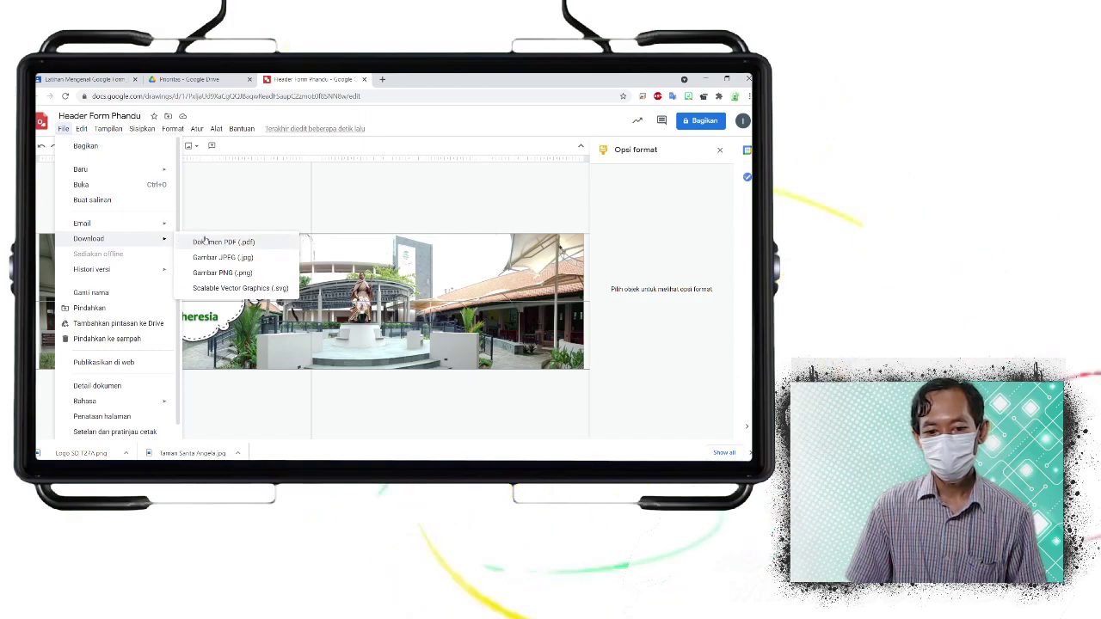
click(253, 276)
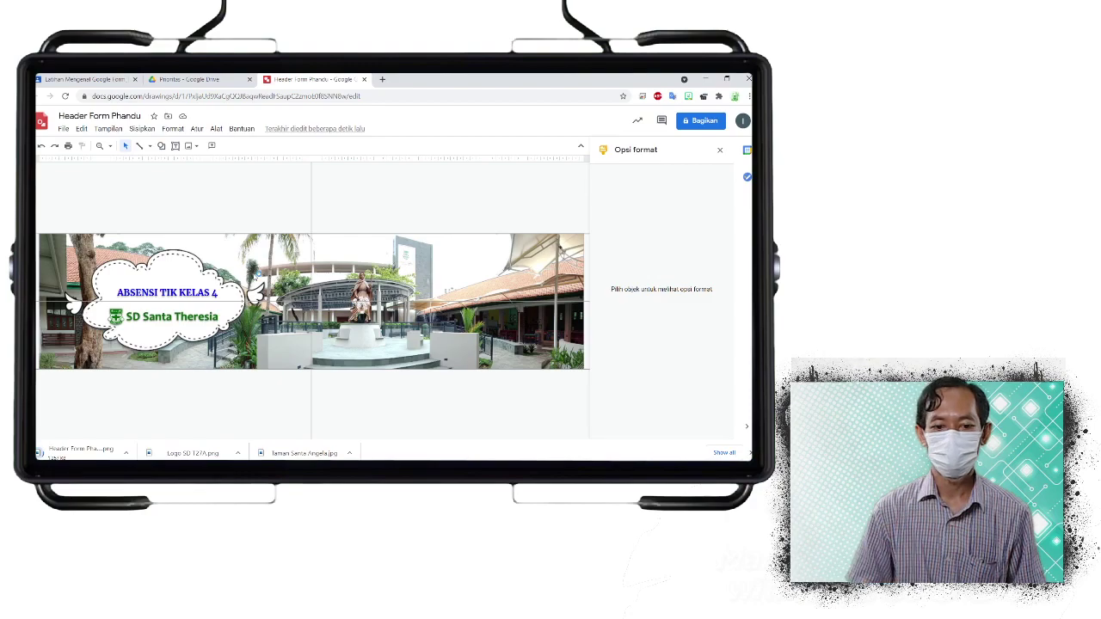
click(70, 453)
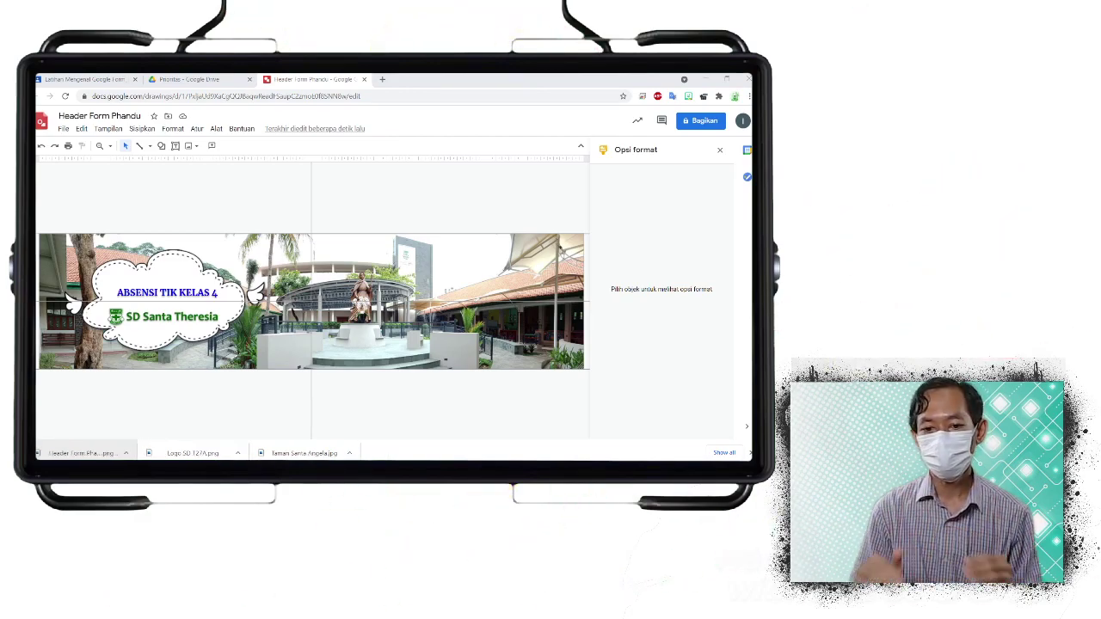
click(706, 79)
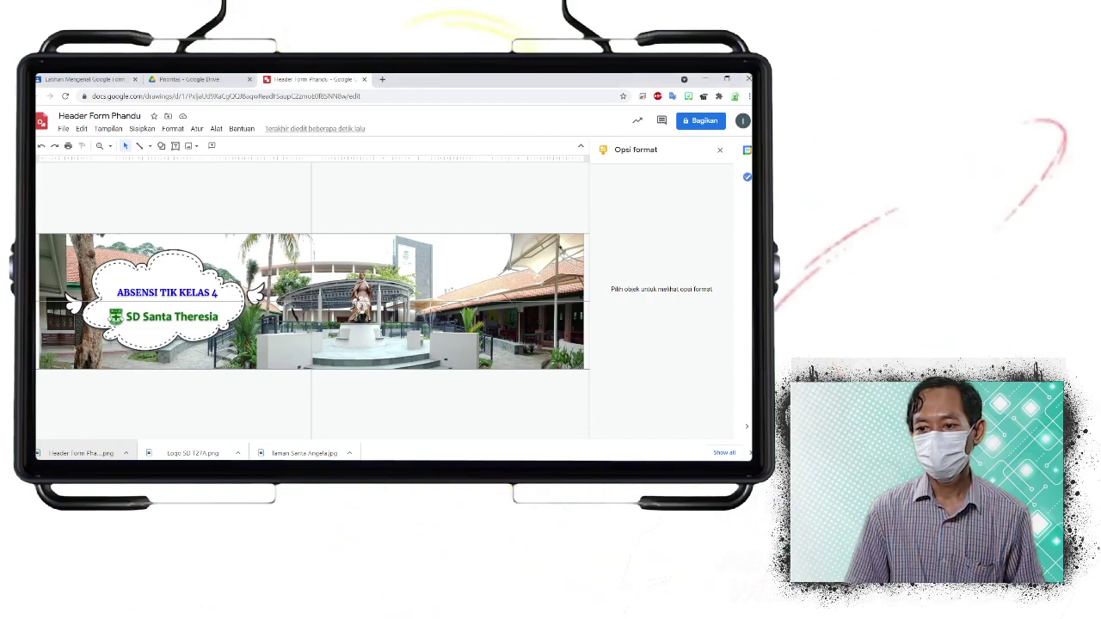
Switch to the Google Classroom assignment and highlight instruction 3 about creating the new form
click(103, 79)
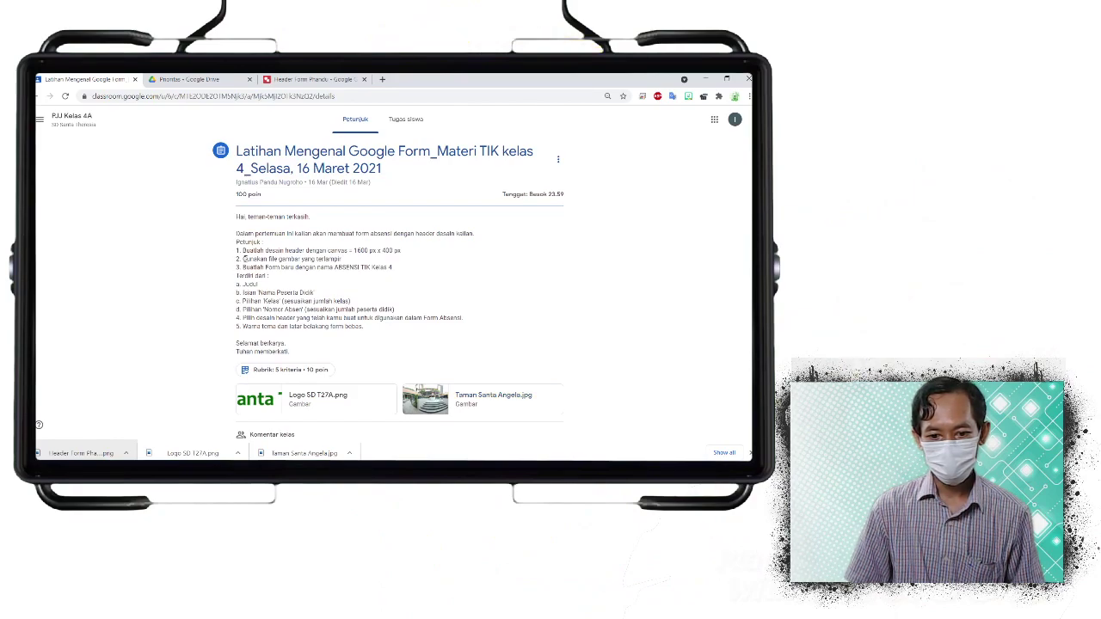
drag(244, 258, 292, 267)
click(289, 275)
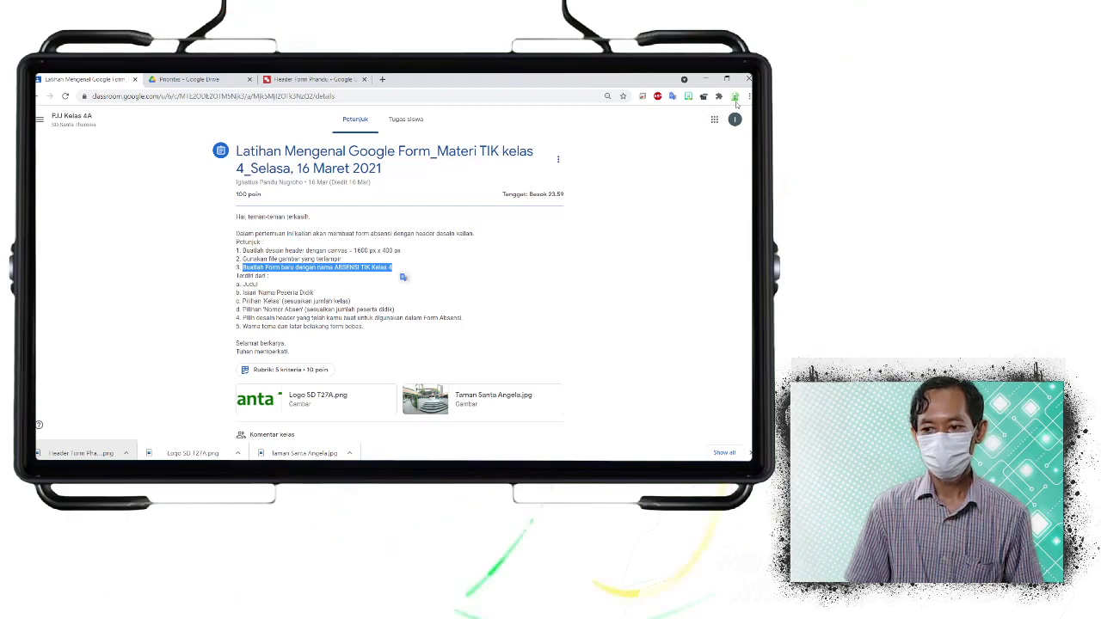
Switch to Google Forms and create a new blank form
click(715, 121)
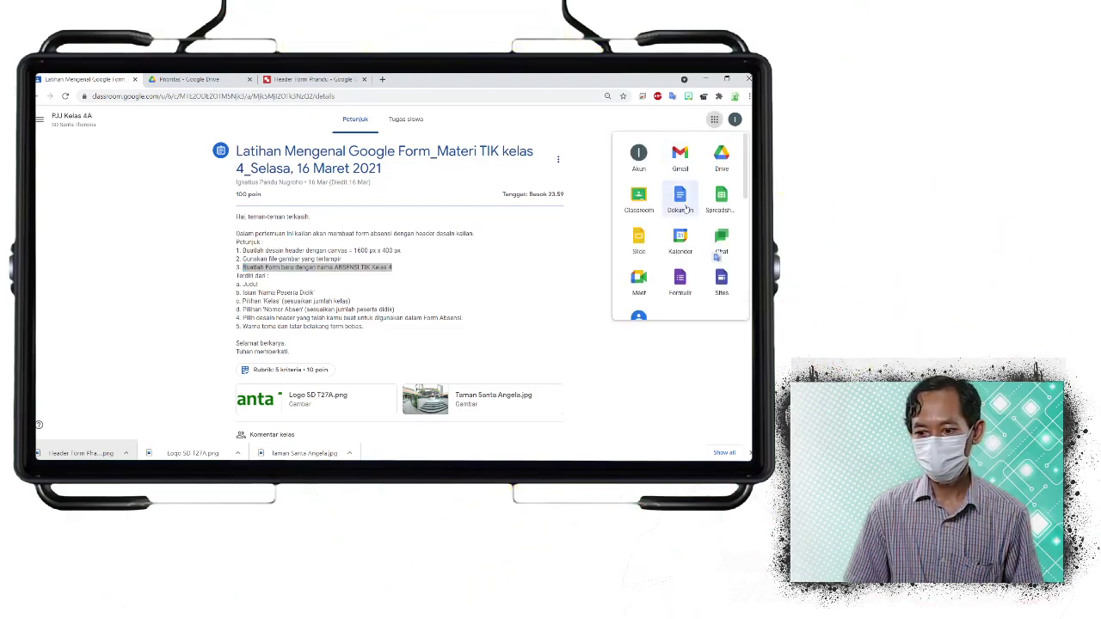
click(680, 280)
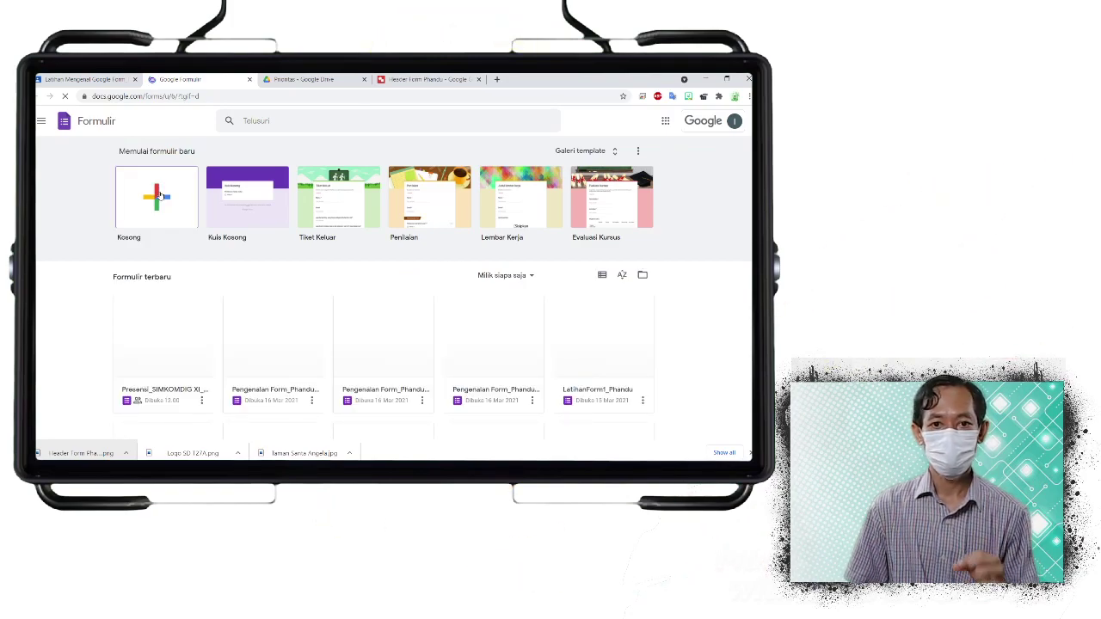
click(159, 196)
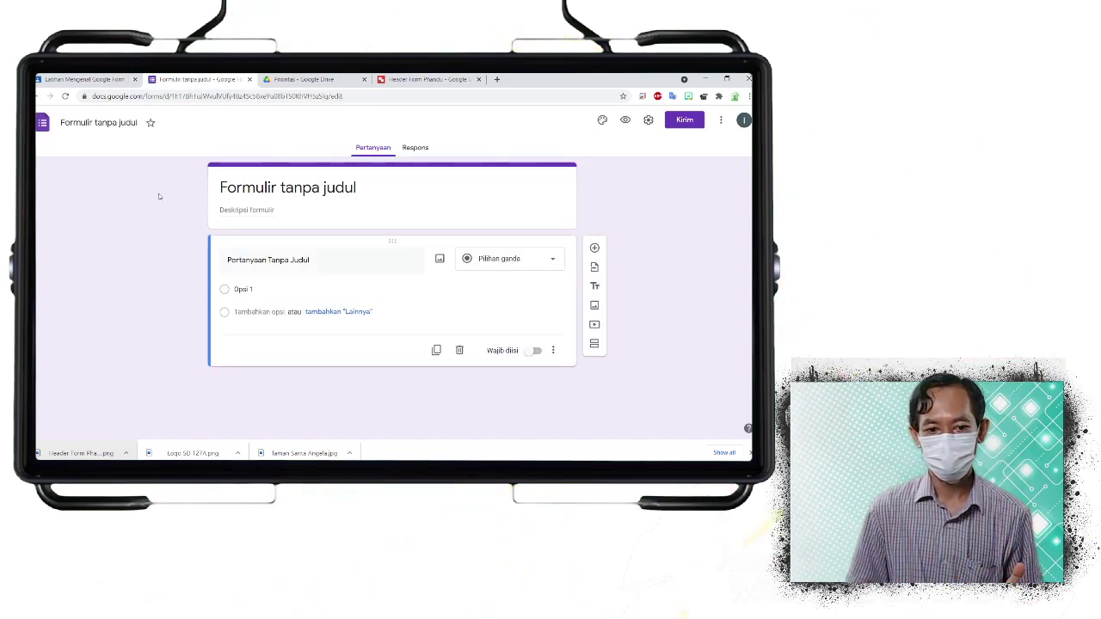
Rename the form file as "Absensi TIK kelas 4" followed by the student's name, class and attendance number, separated by underscores
click(99, 122)
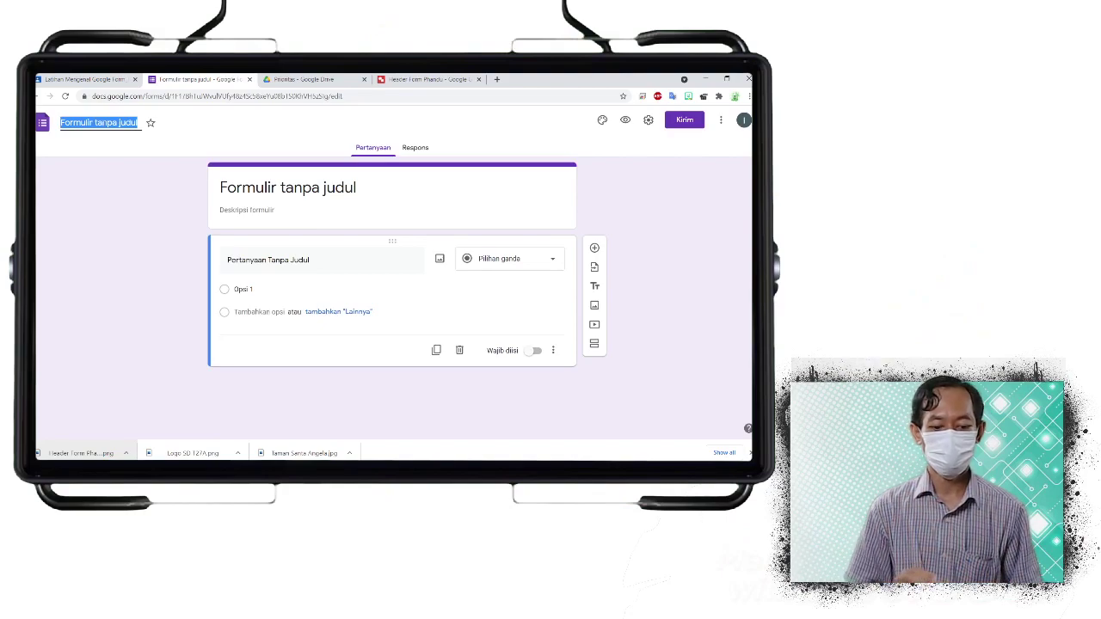
text(Absensi TIK kelas 4)
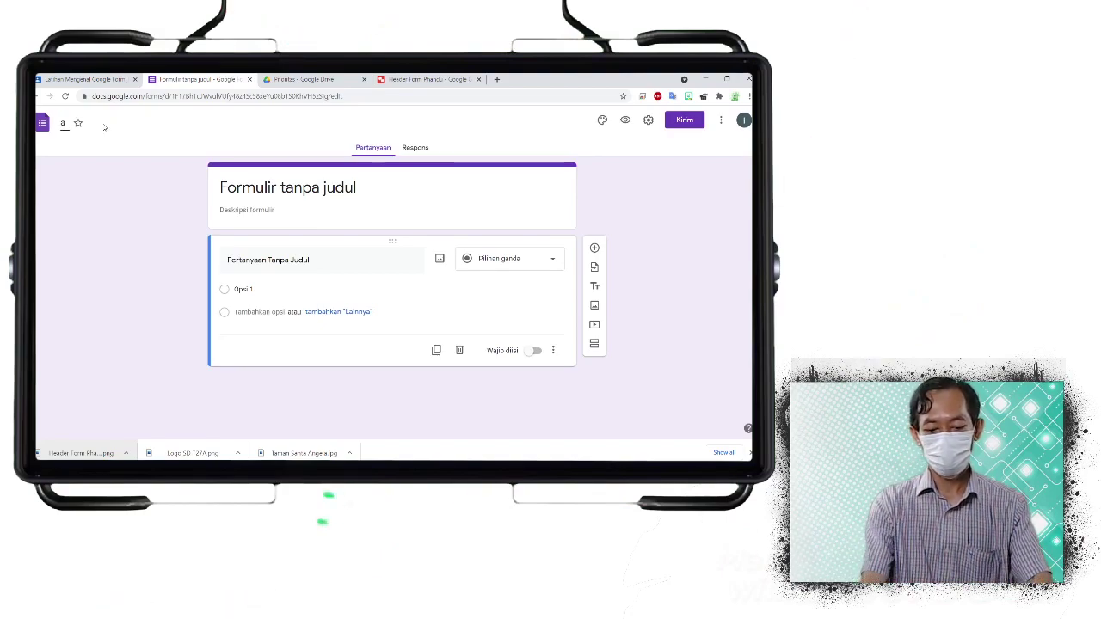
text(_)
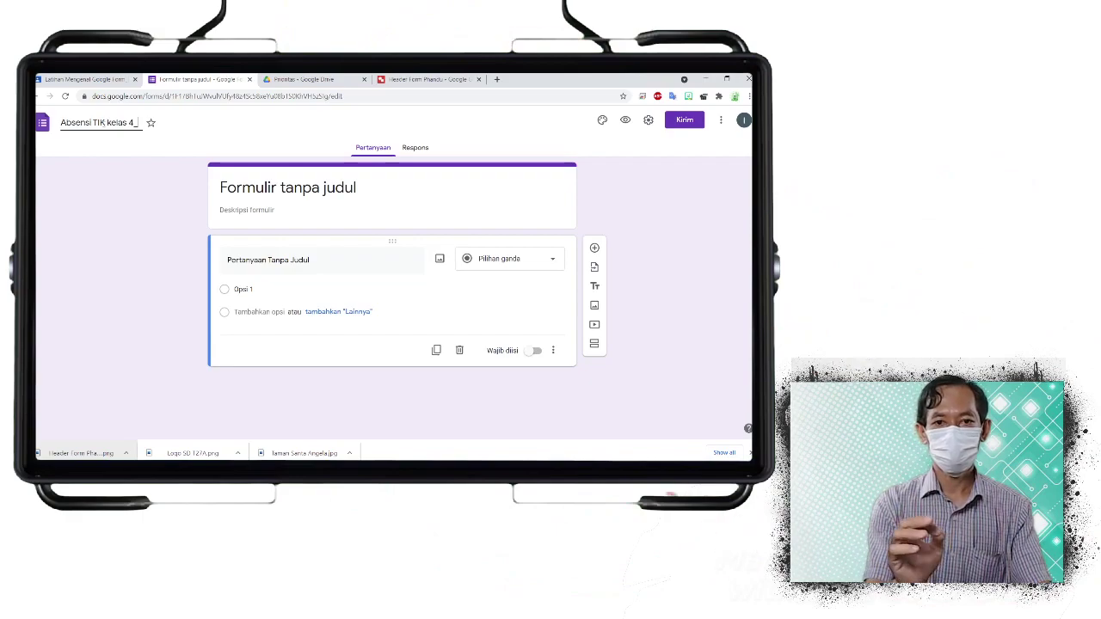
text(du_4A/007)
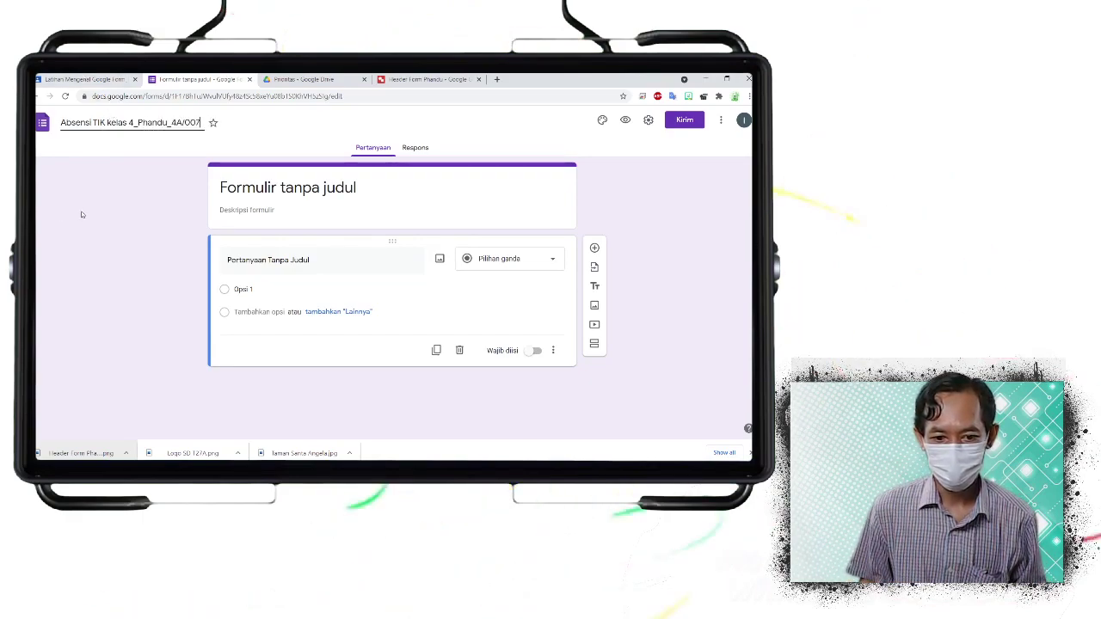
click(138, 169)
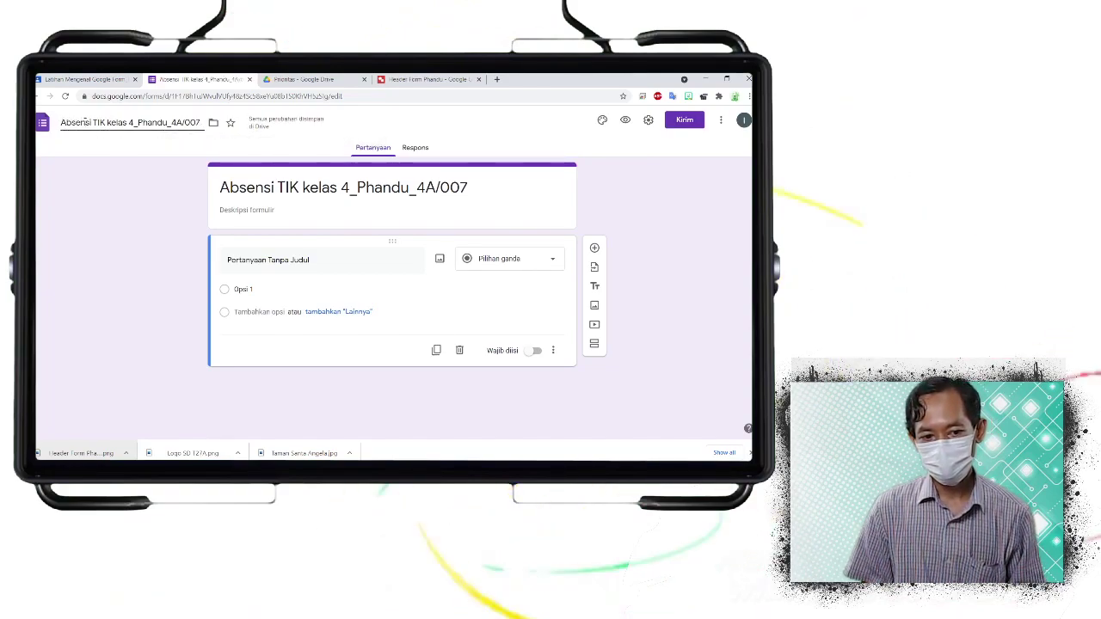
Shorten the title in the form's header card to "Absensi TIK kelas 4"
click(236, 186)
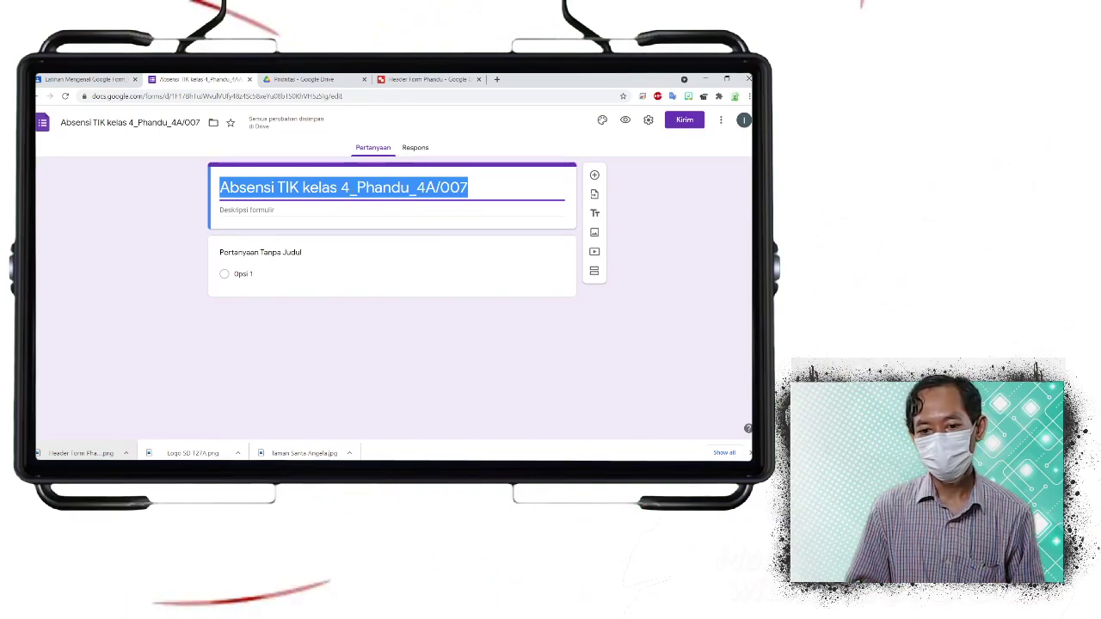
click(347, 192)
key(Delete)
key(Delete)
key(Delete)
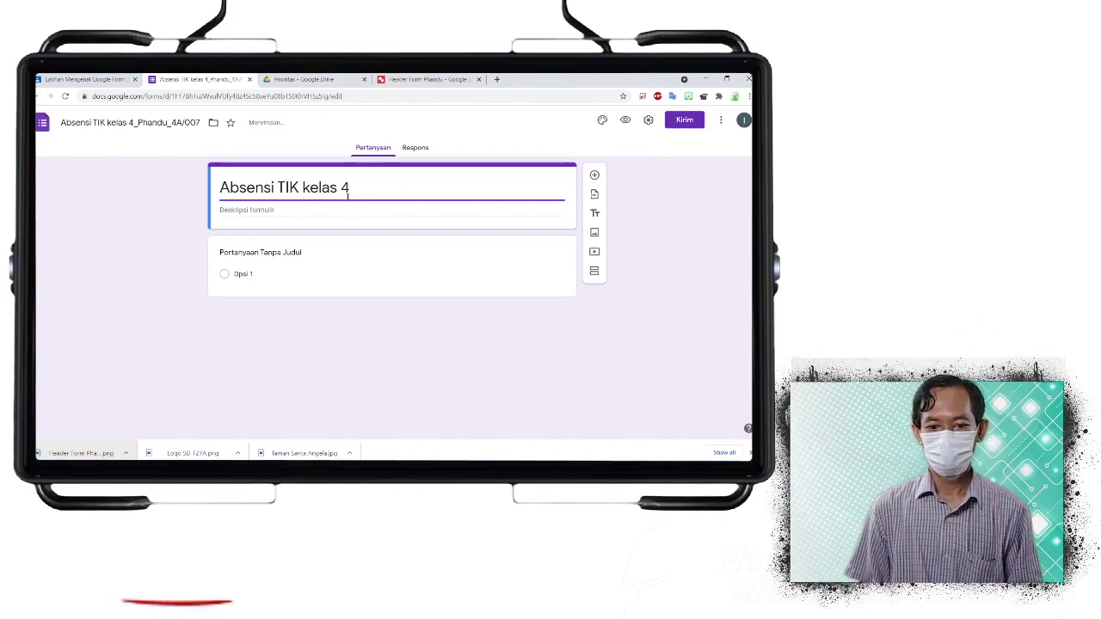
Move the form into the student's "Form" folder in My Drive and star the form
click(197, 226)
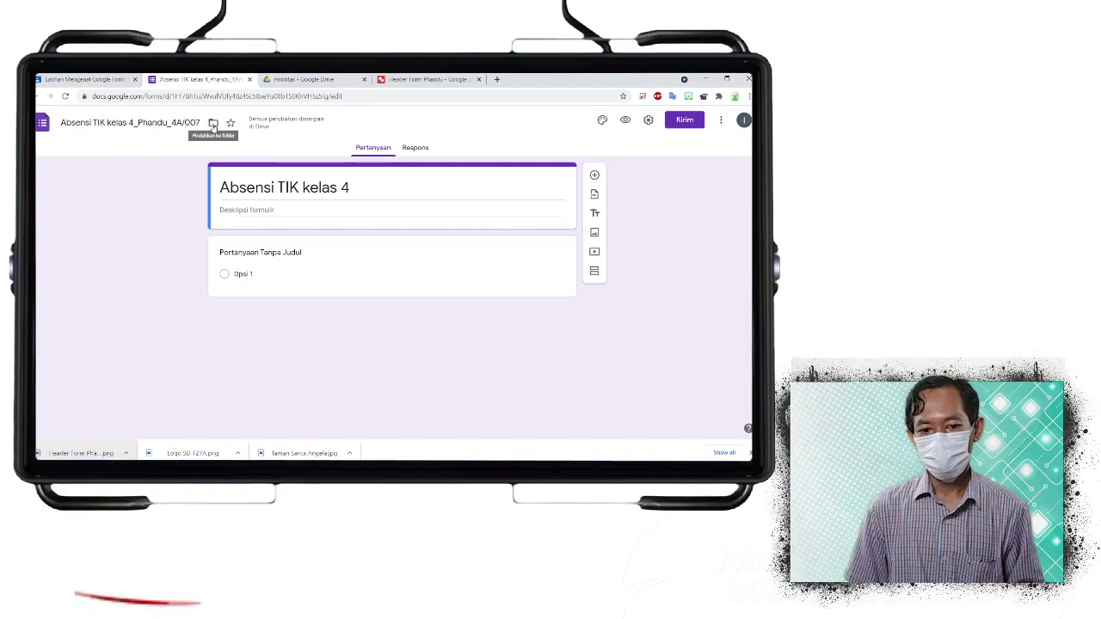
click(214, 124)
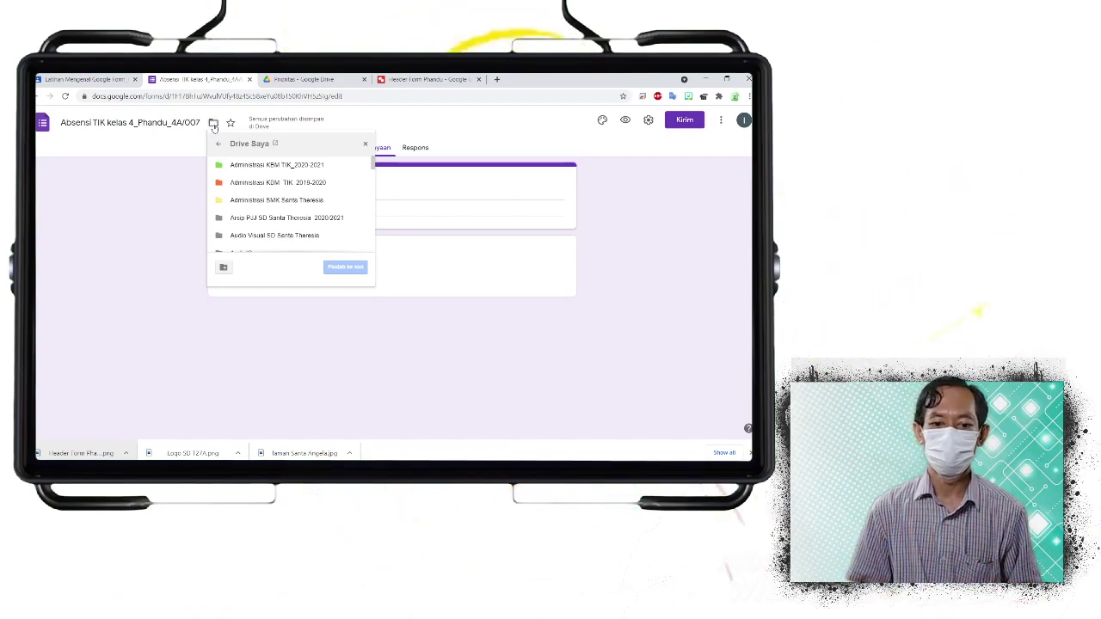
scroll(275, 204, down, 1)
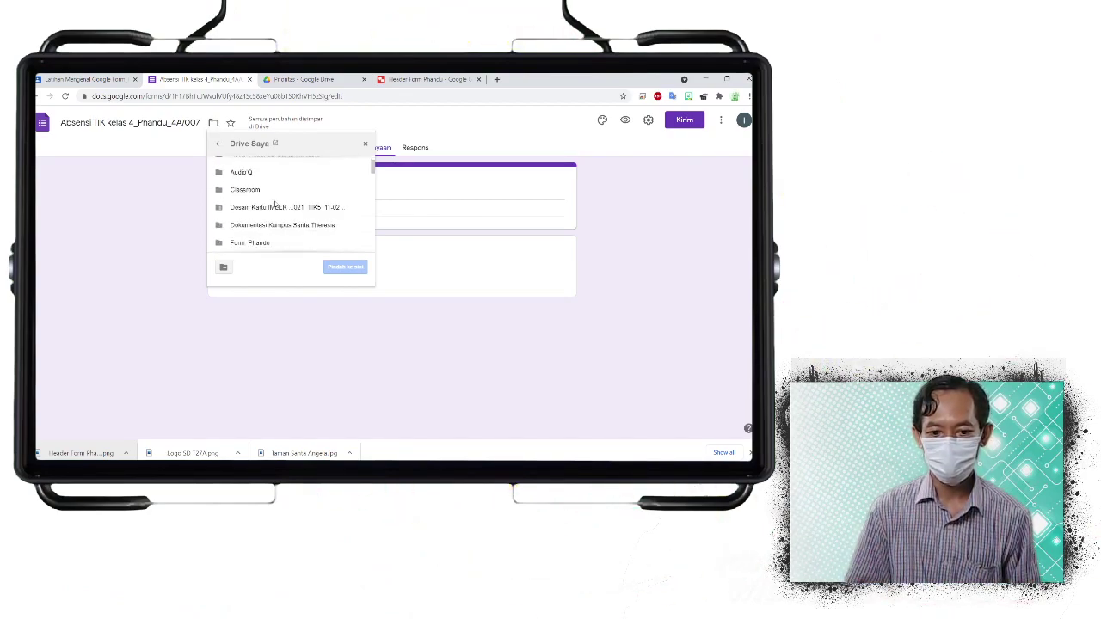
click(269, 227)
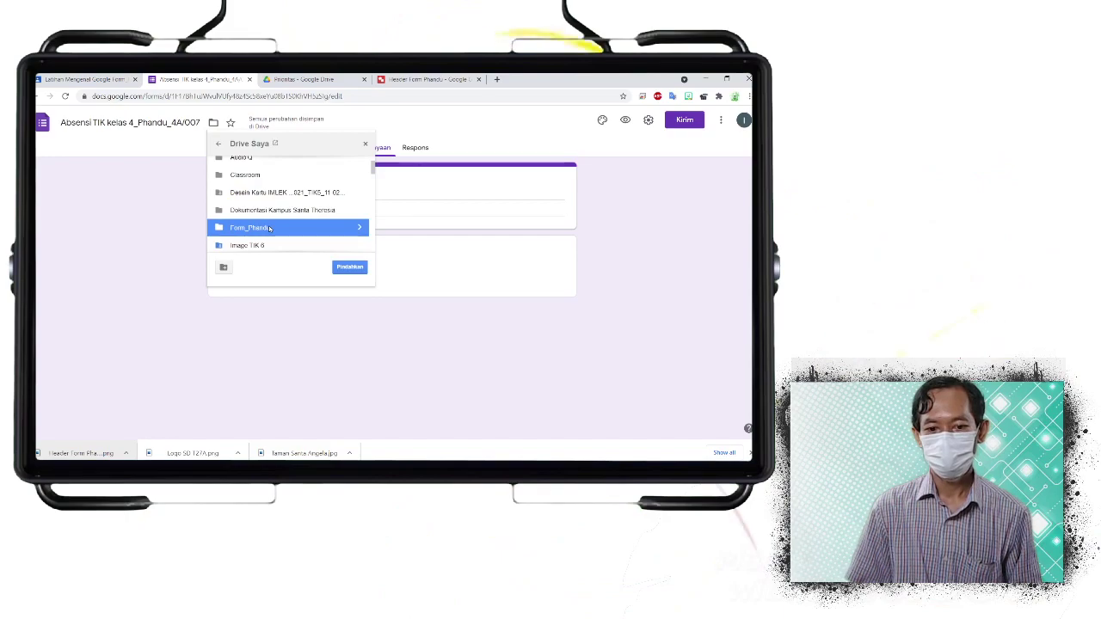
click(350, 268)
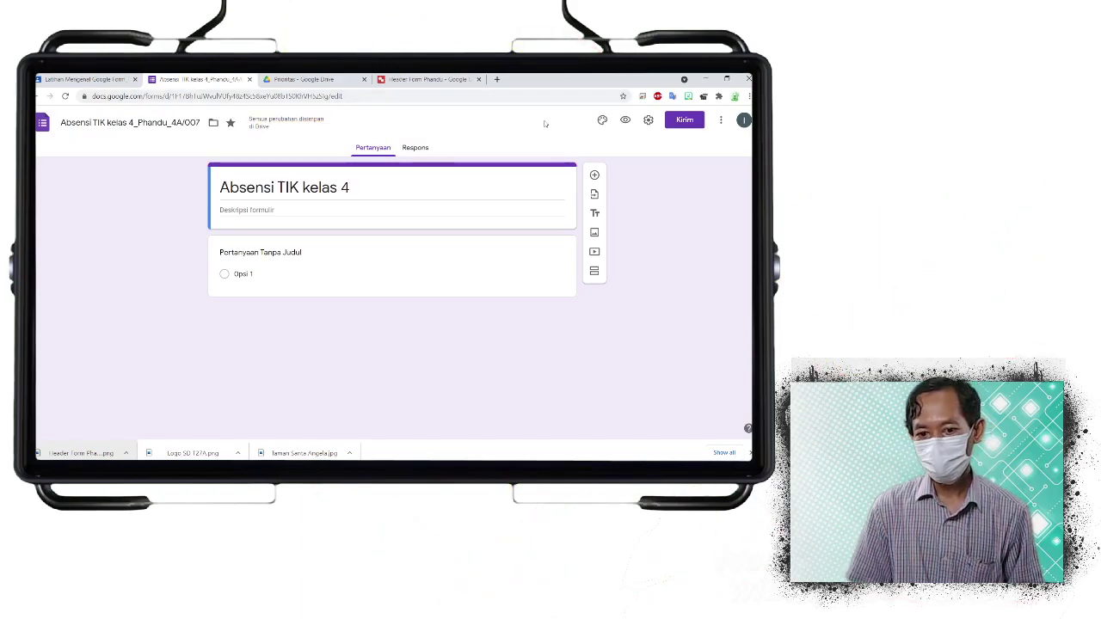
Upload the downloaded header PNG as the form's header image in the theme options
click(602, 121)
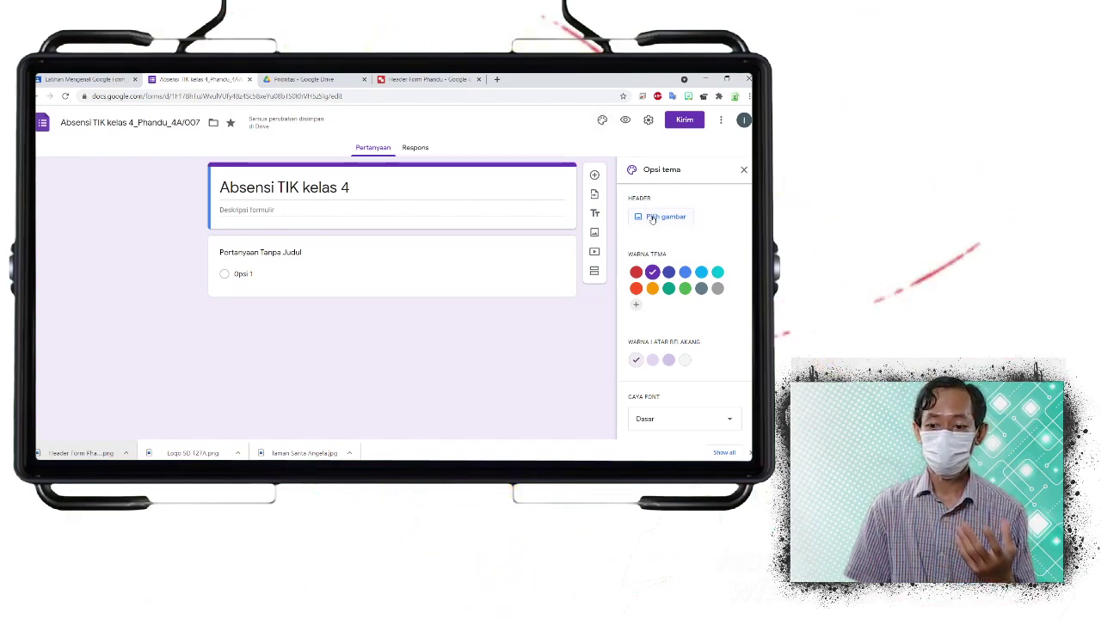
click(653, 219)
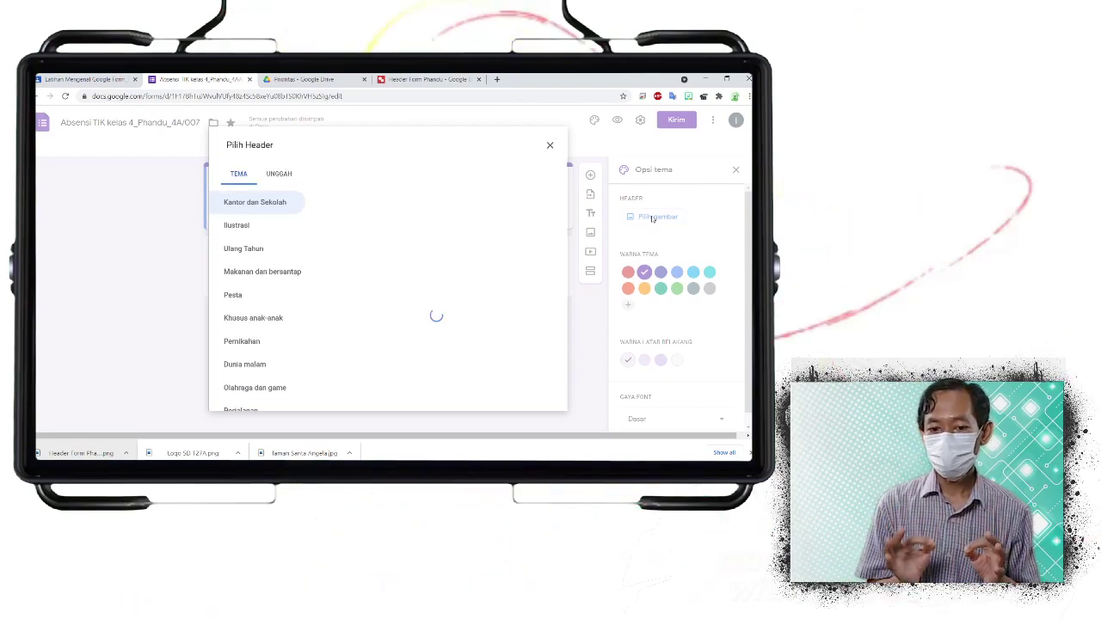
click(286, 175)
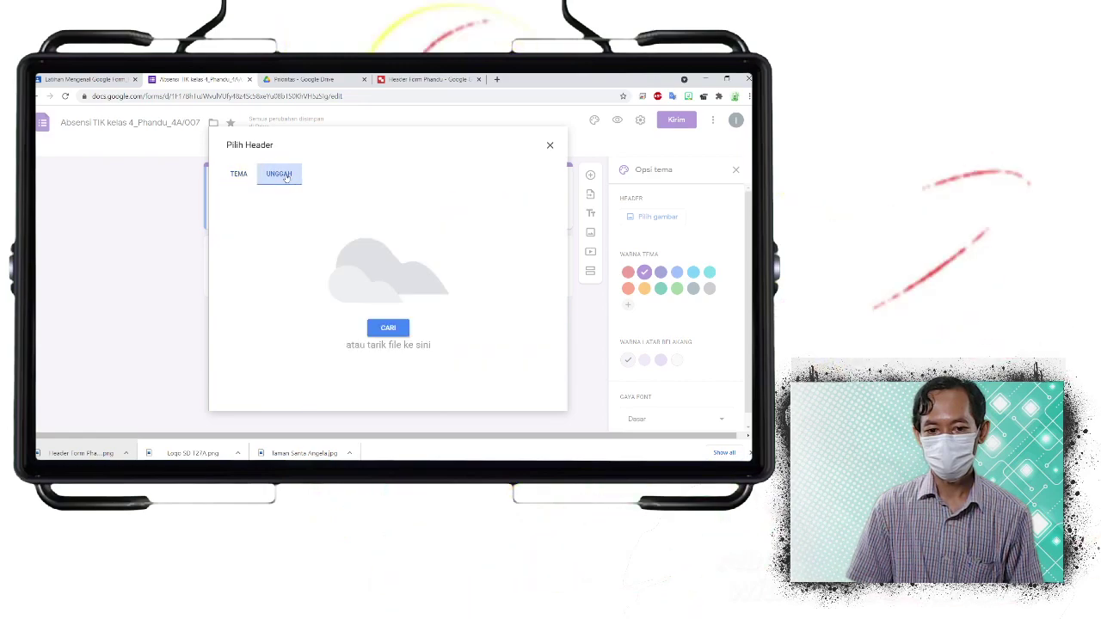
click(389, 329)
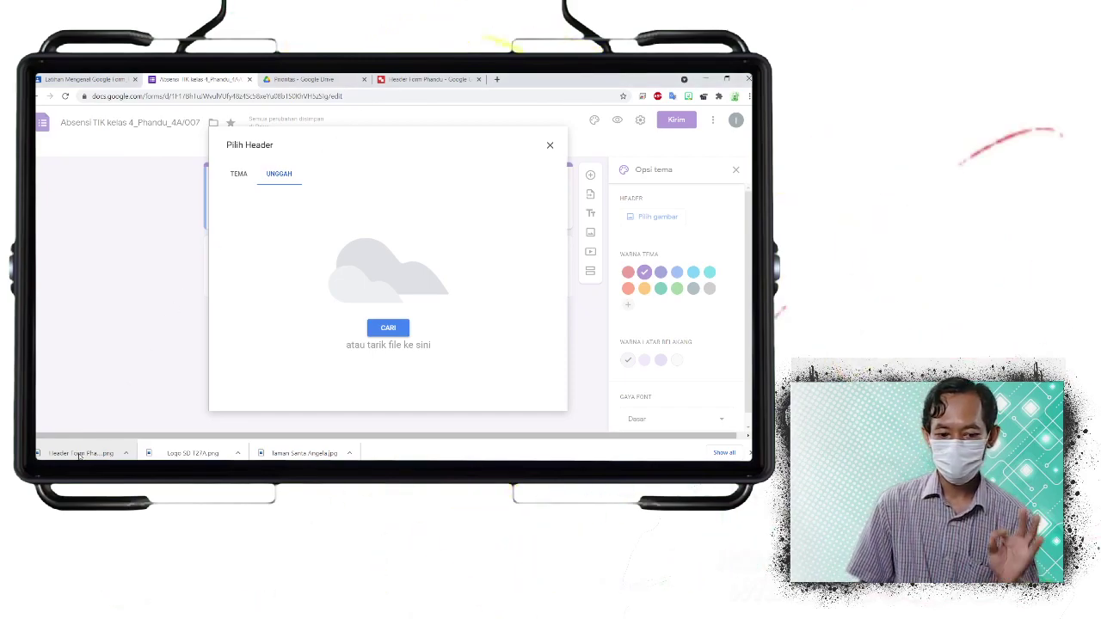
drag(195, 367, 384, 306)
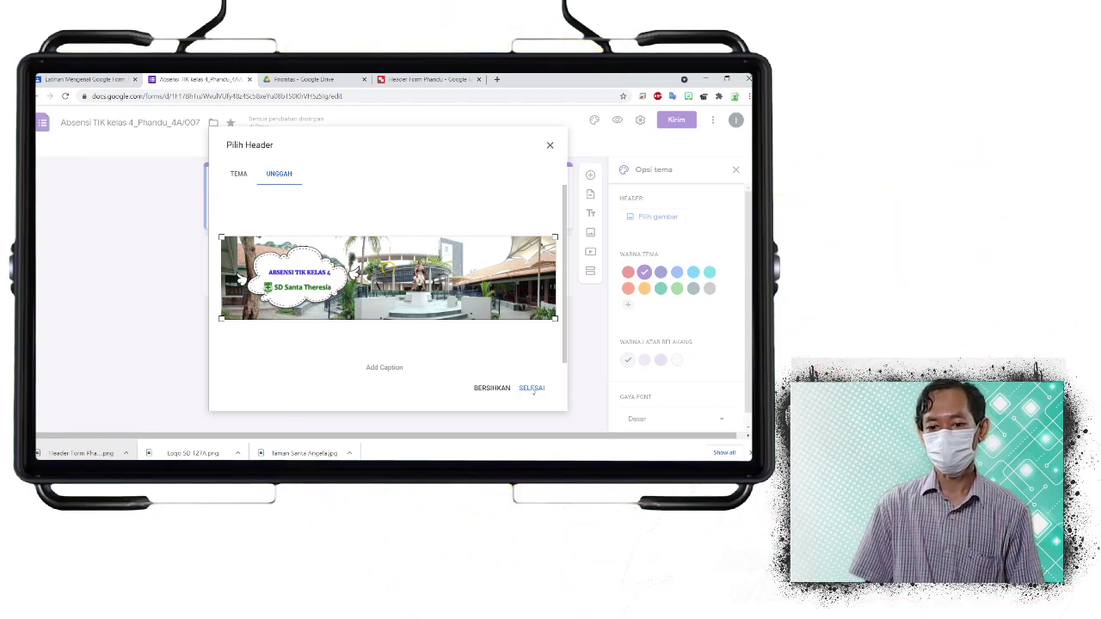
click(531, 388)
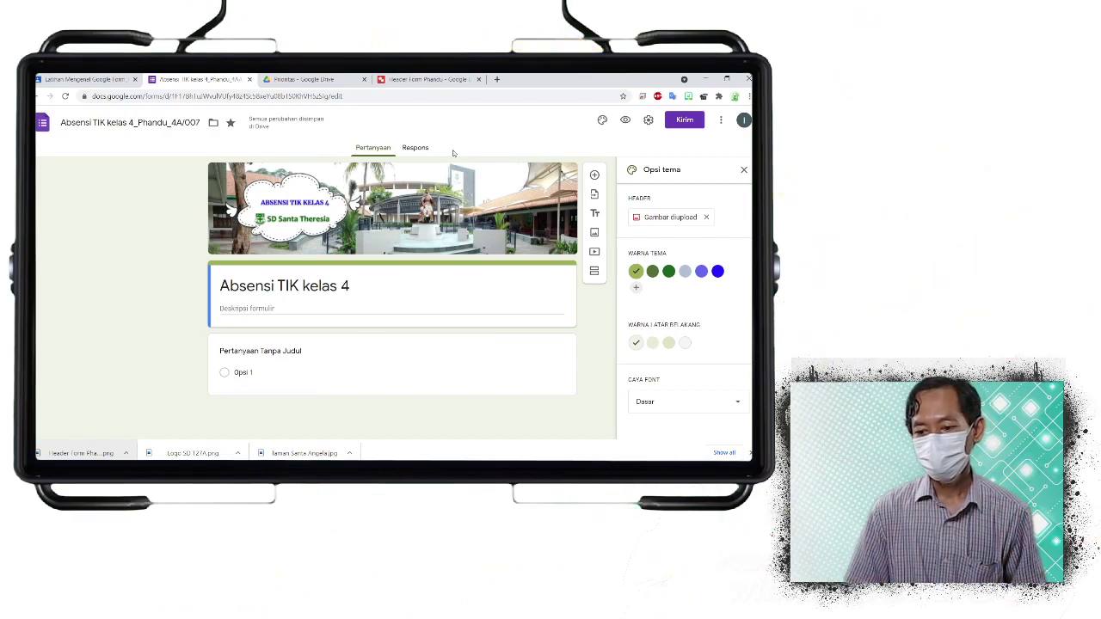
Add a custom bright green theme colour and apply its strongest green tint as the form's background
click(637, 288)
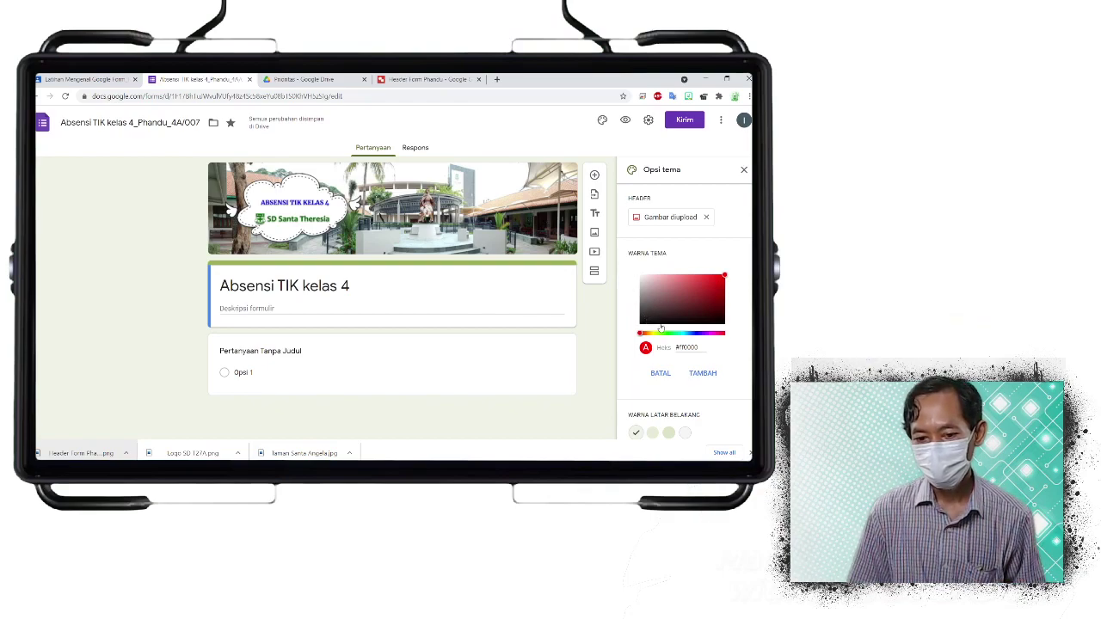
click(669, 334)
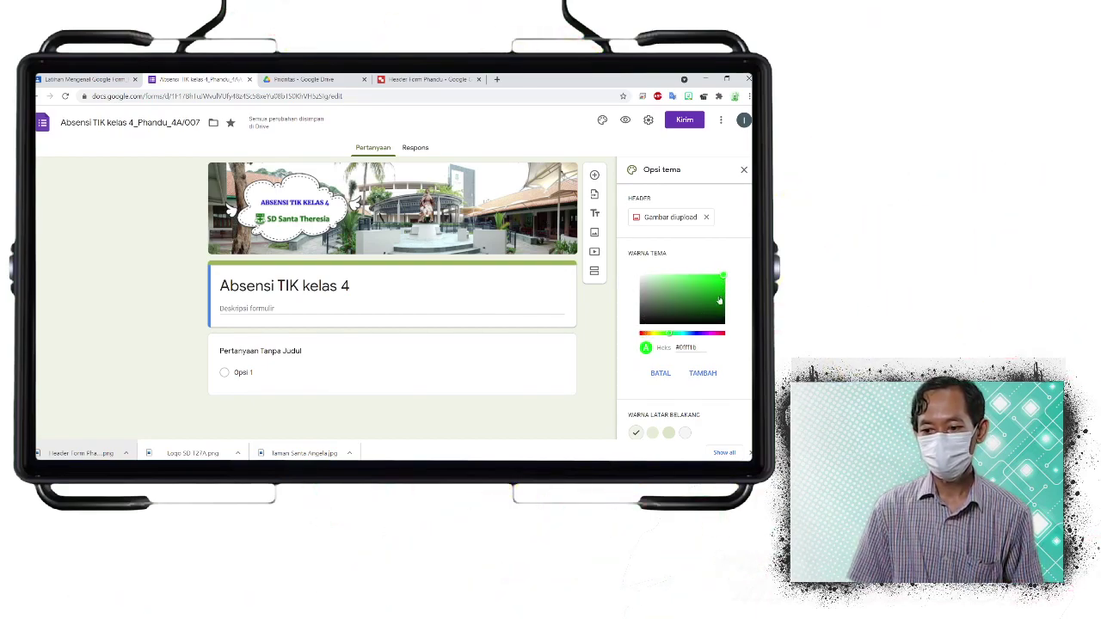
click(702, 373)
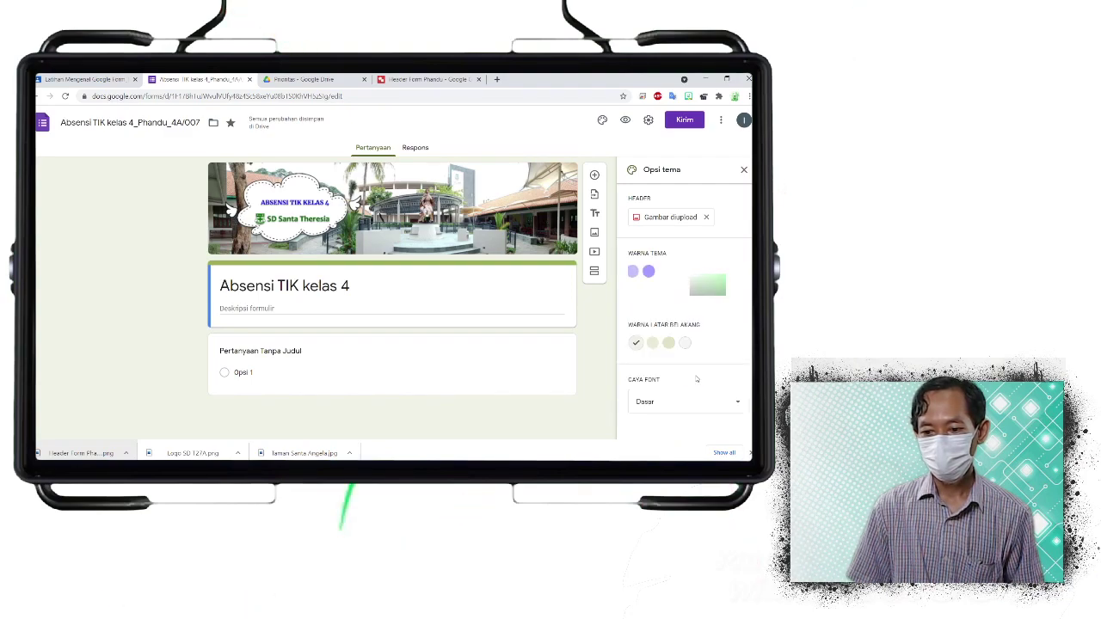
click(669, 343)
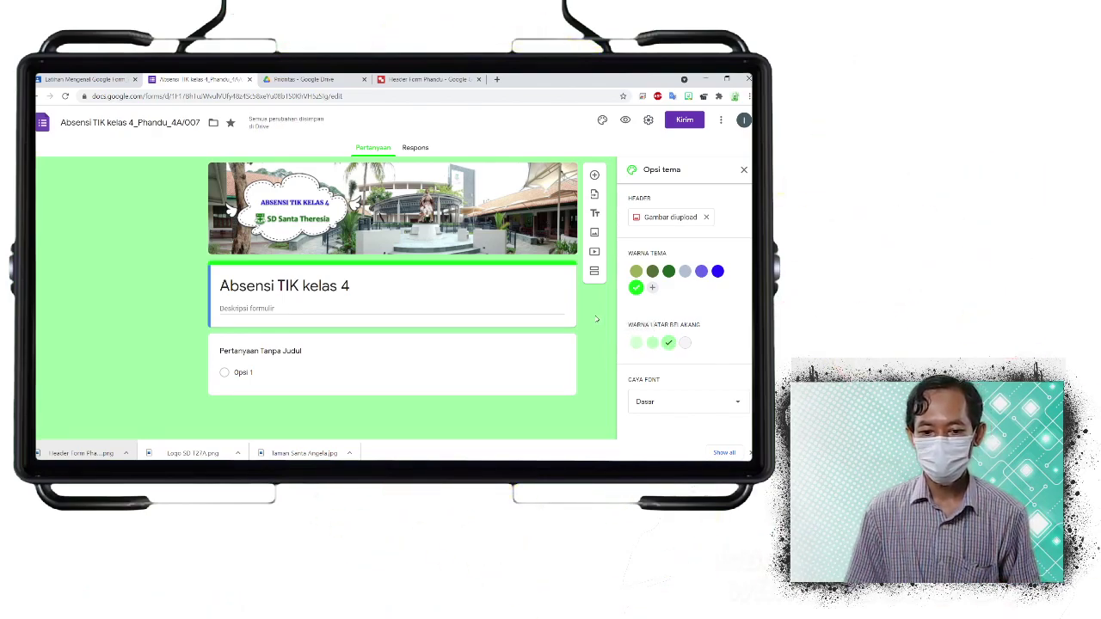
click(743, 170)
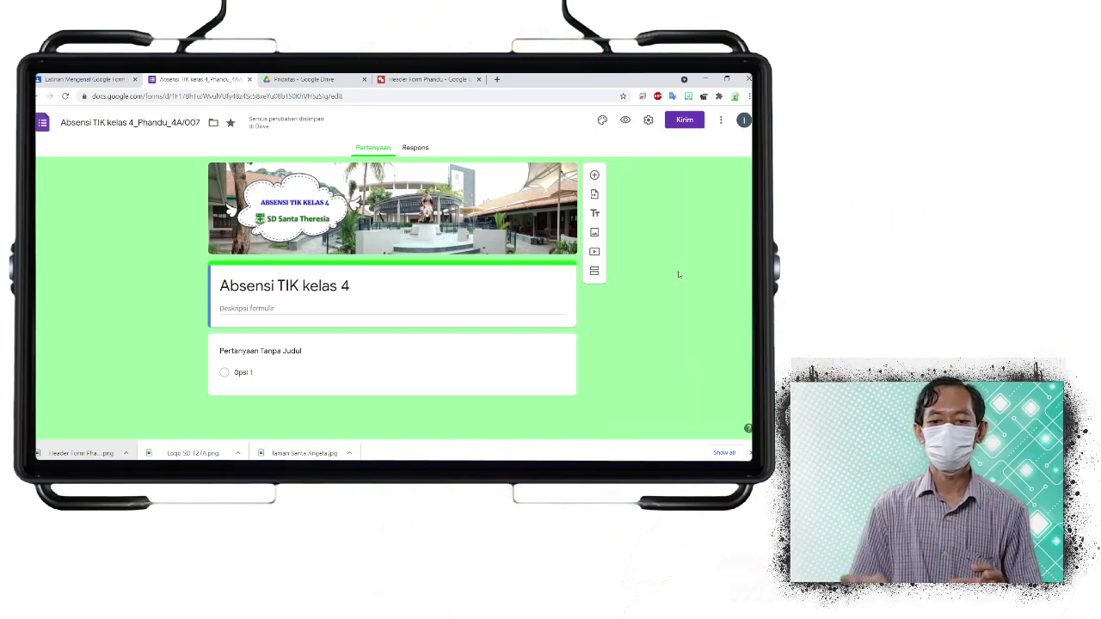
Switch to the header drawing in Google Drawings to compare it with the form's header, and return to the form
click(429, 79)
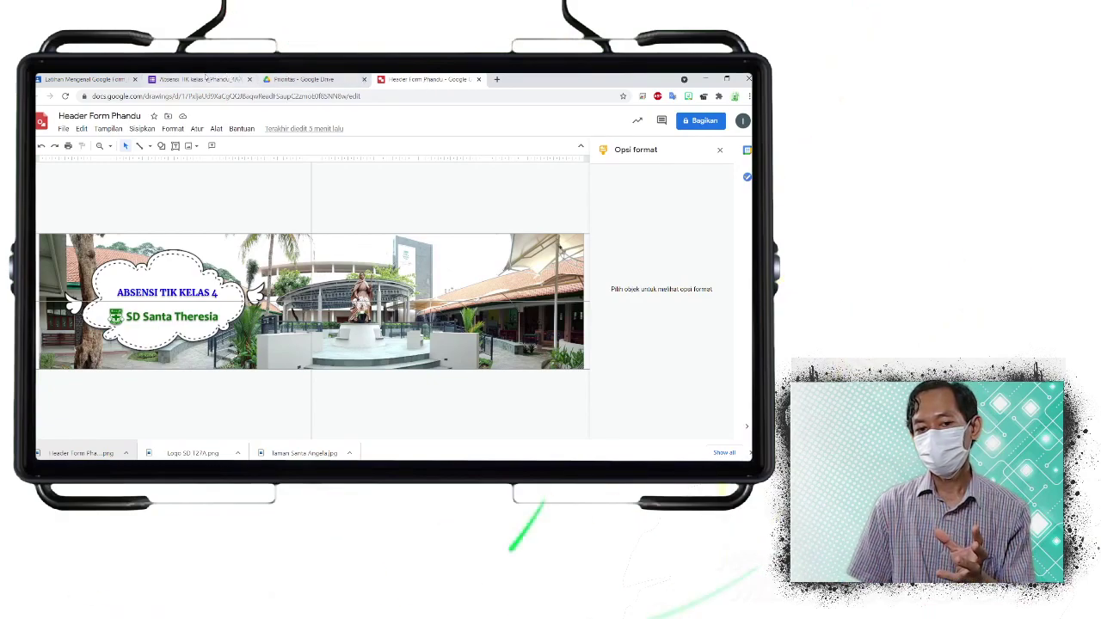
click(201, 80)
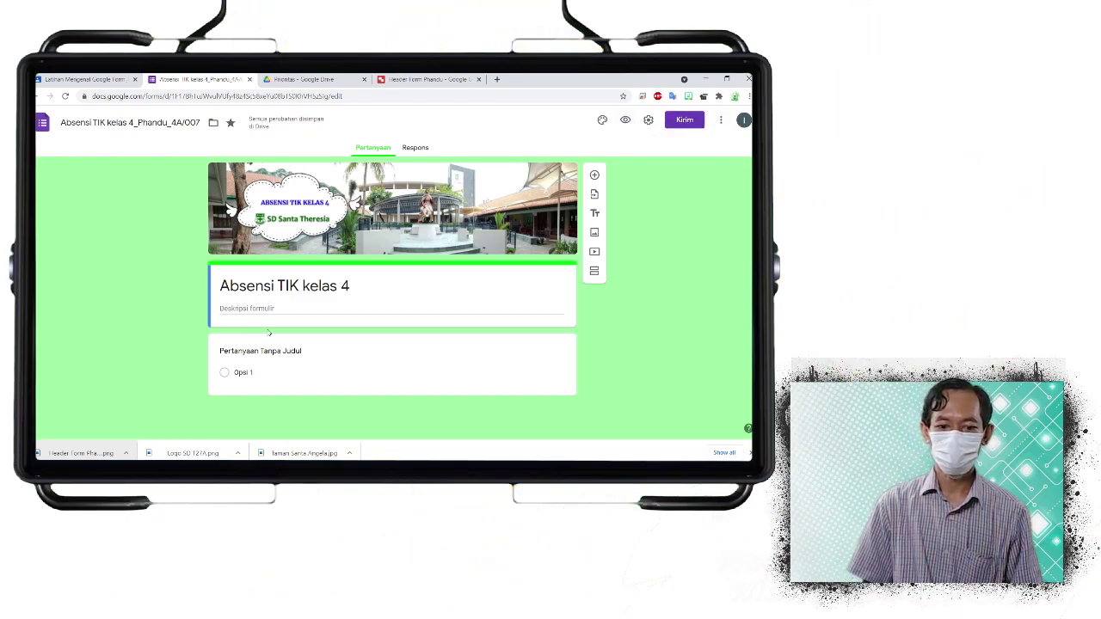
Enter the form description "Absensi ini sebagai daftar kehadiran peserta didik kelas 4 dalam pembelajaran TIK SD Santa Theresia."
click(357, 289)
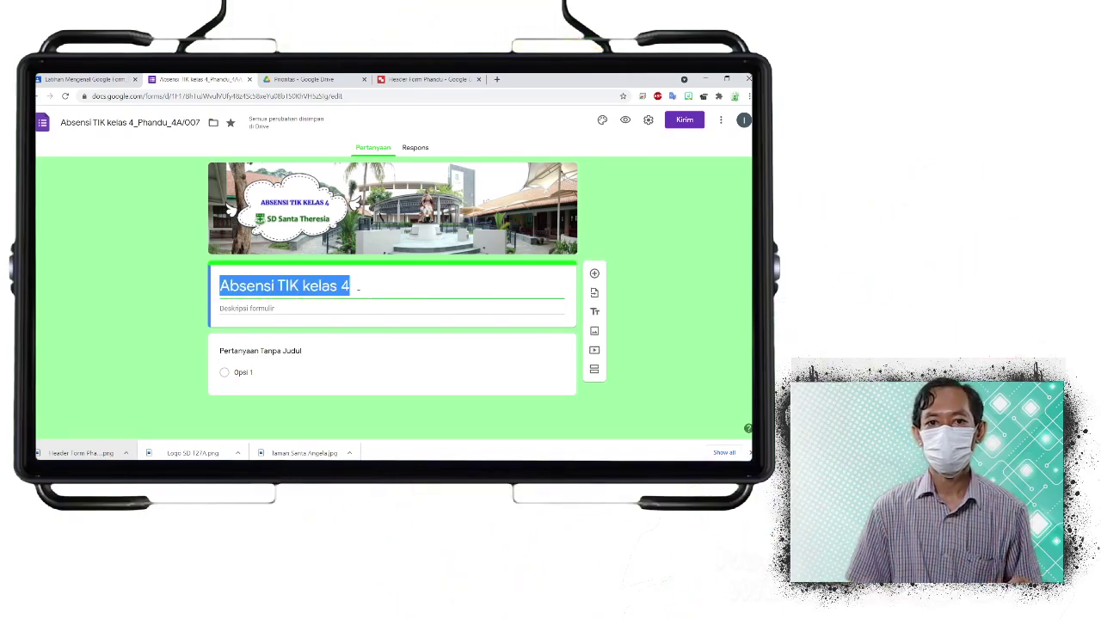
click(358, 289)
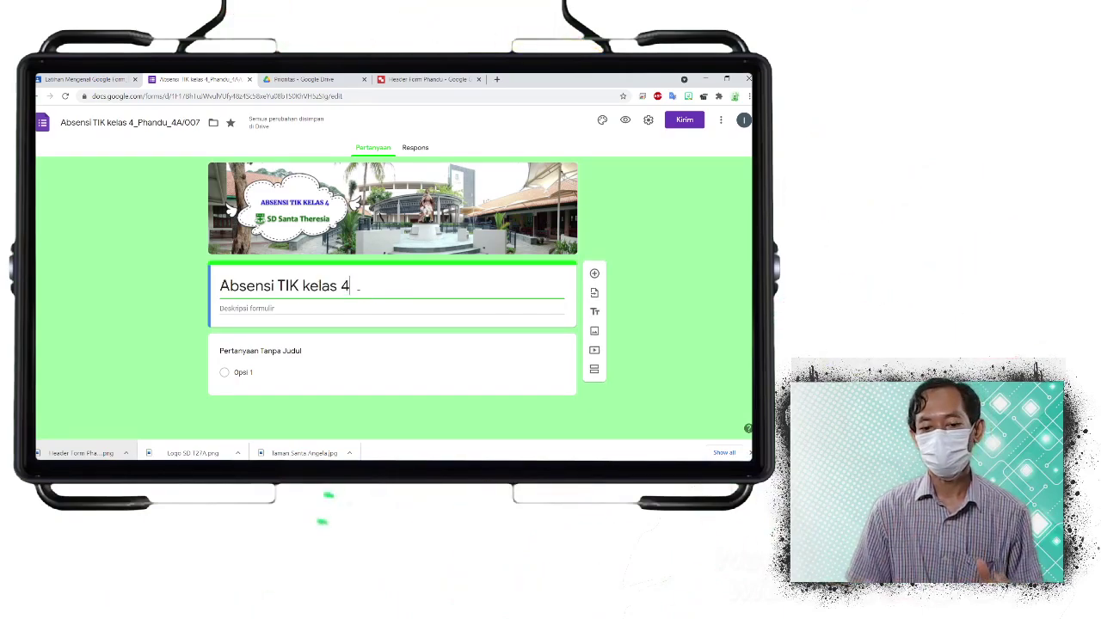
click(343, 309)
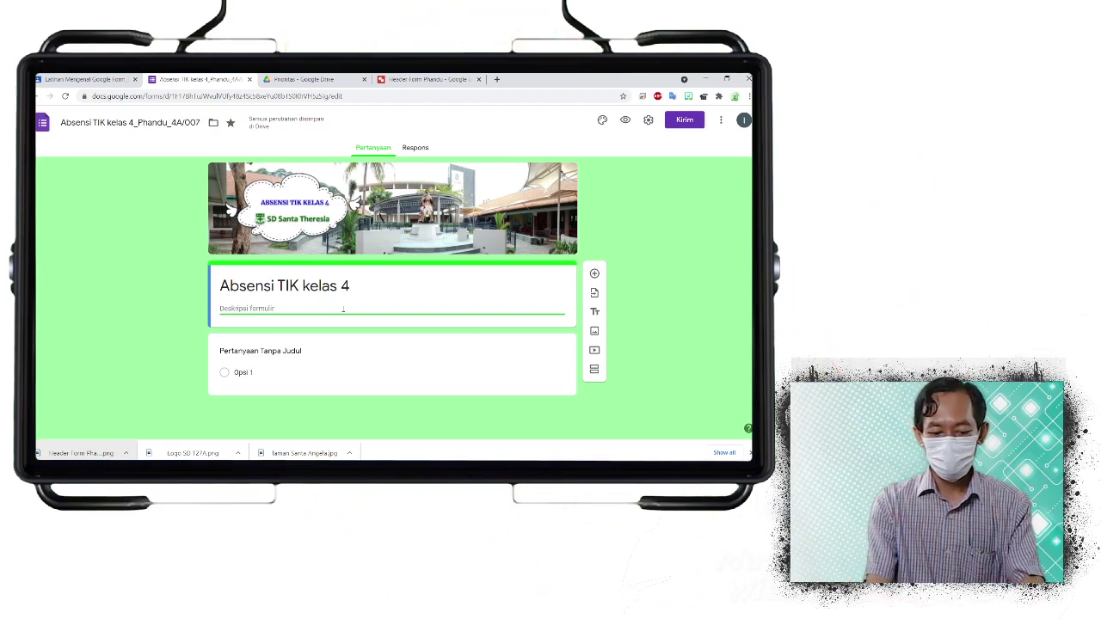
text(ini sebagai)
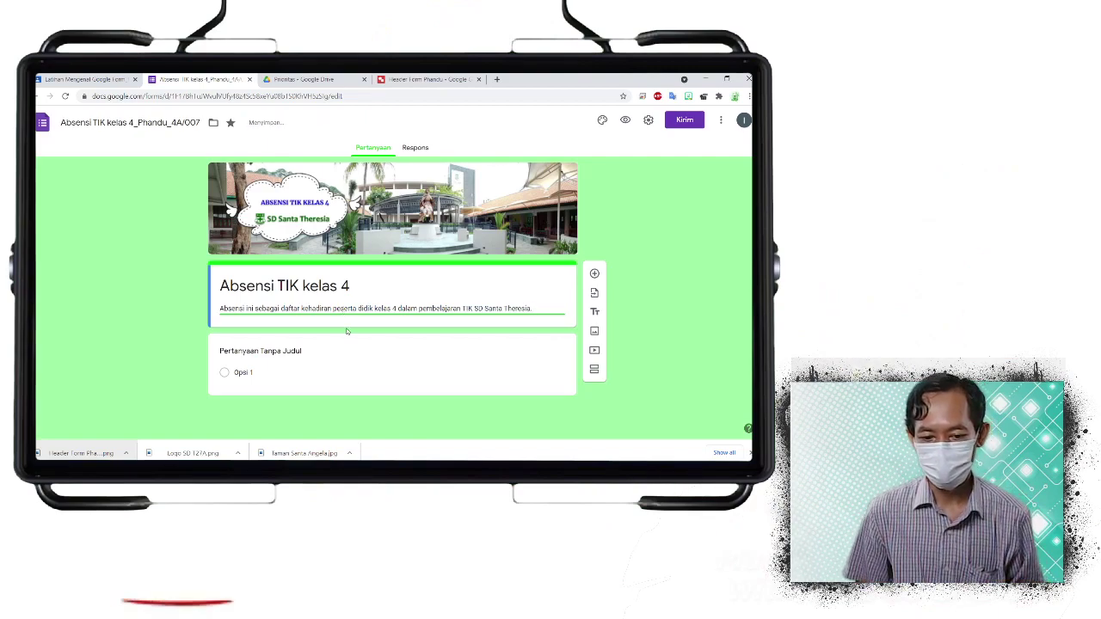
click(194, 340)
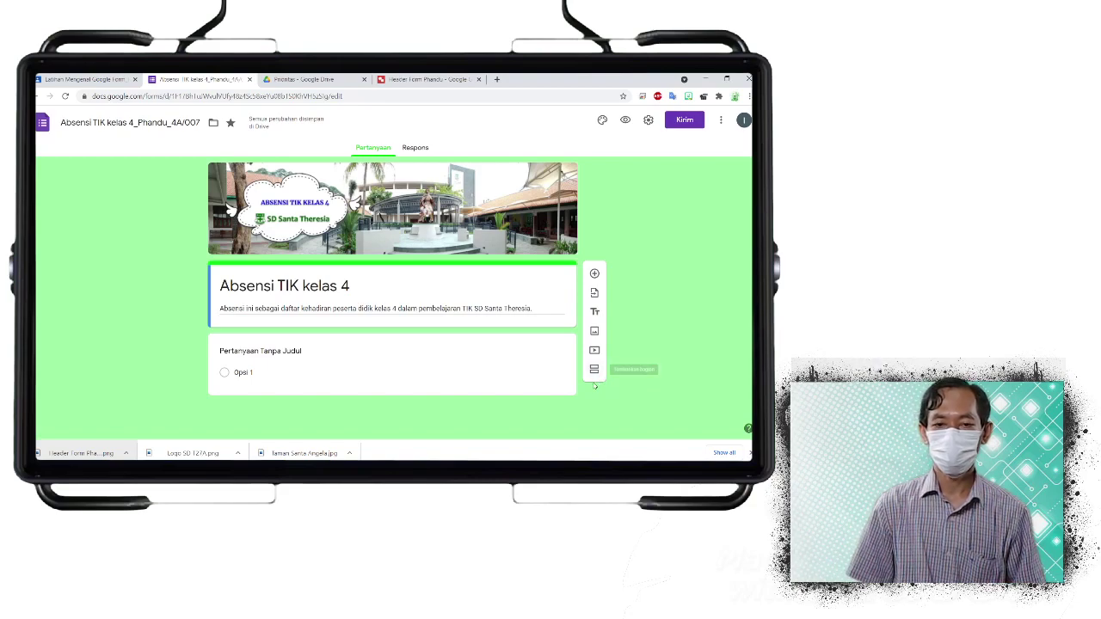
Title the untitled question "Nama" and review the available question types, keeping it as a short answer (Jawaban singkat)
click(267, 351)
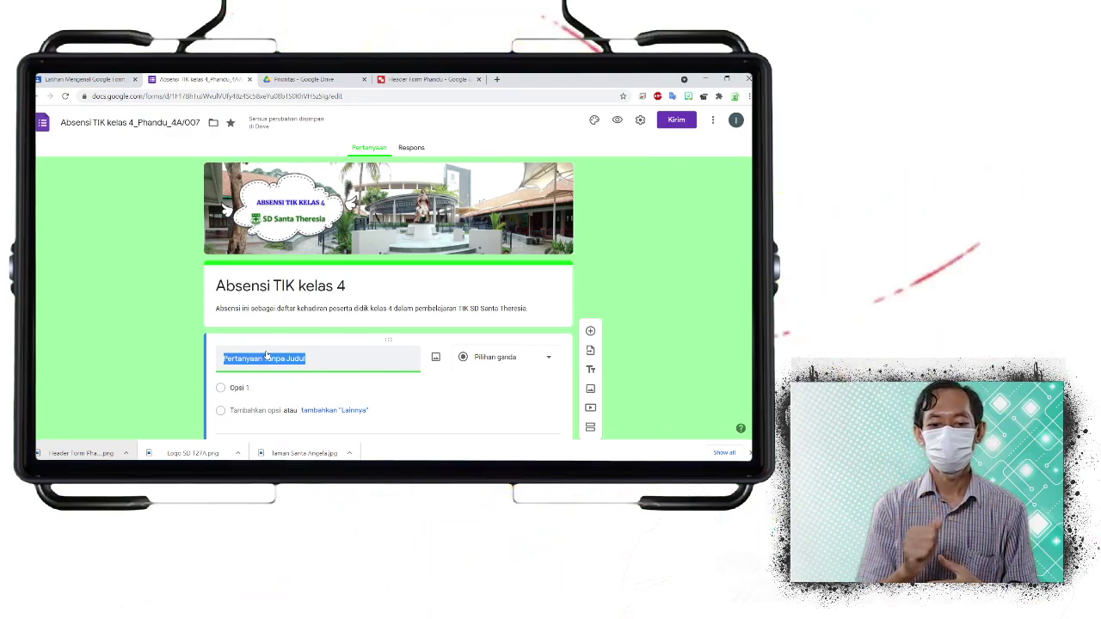
text(Nama)
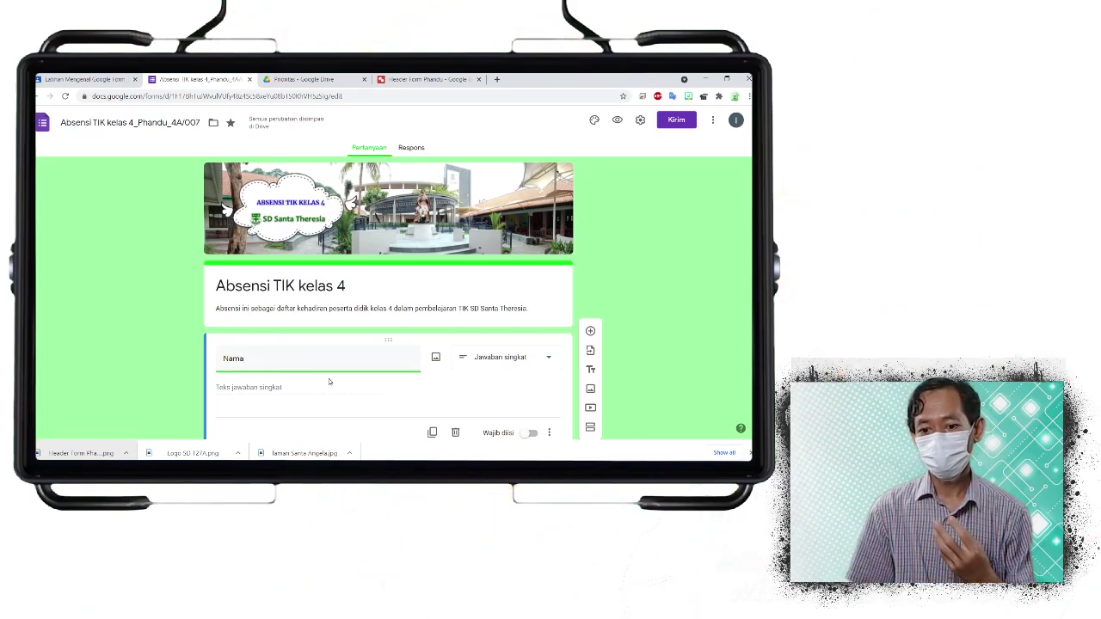
click(497, 360)
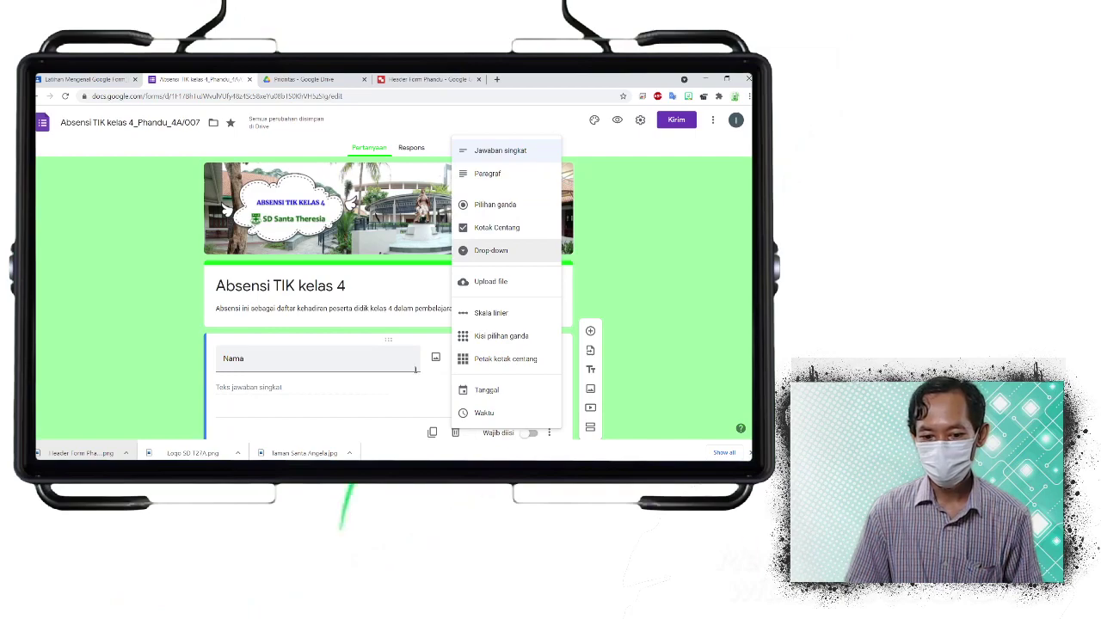
click(322, 400)
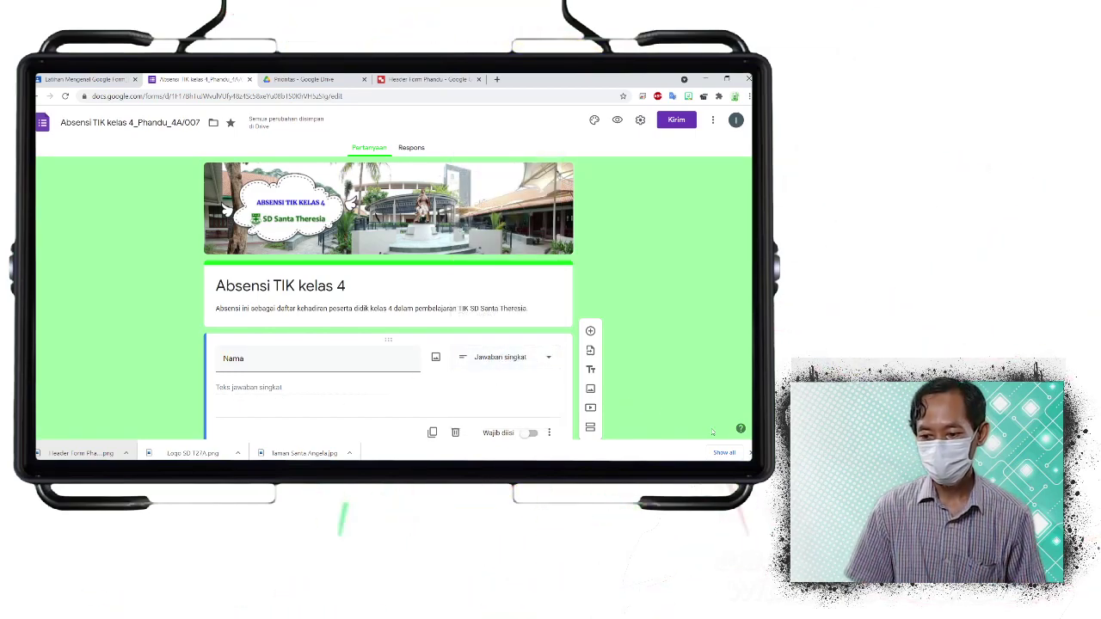
Dismiss the browser's downloads bar and make the "Nama" question required
click(749, 453)
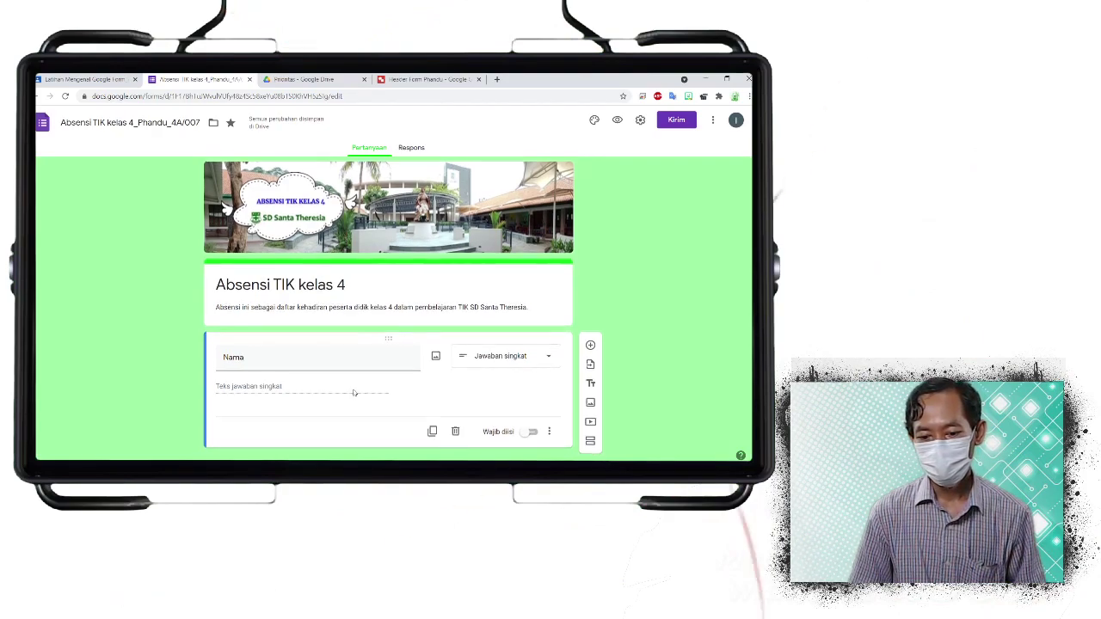
scroll(395, 378, down, 1)
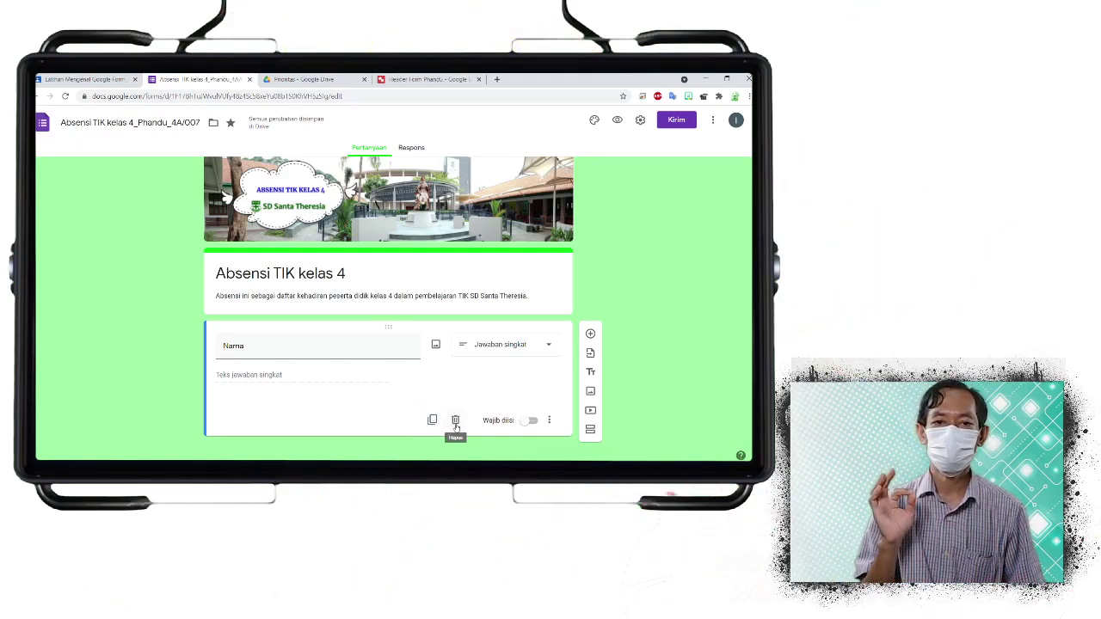
click(528, 420)
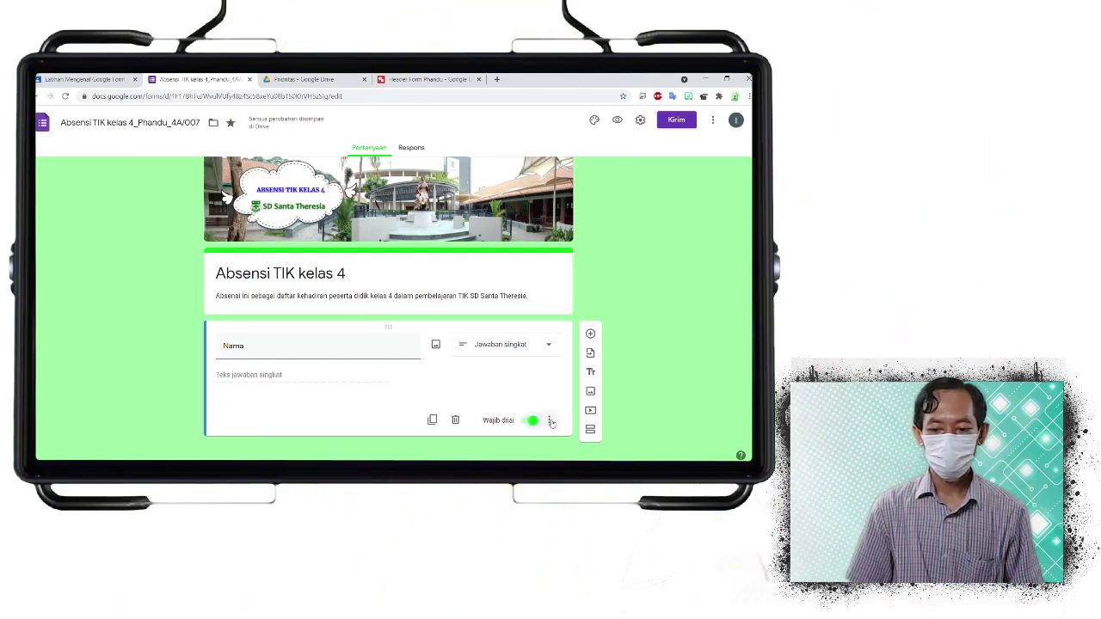
Show a description on the "Nama" question and fill it with "Isilah dengan nama lengkapmu"
click(549, 420)
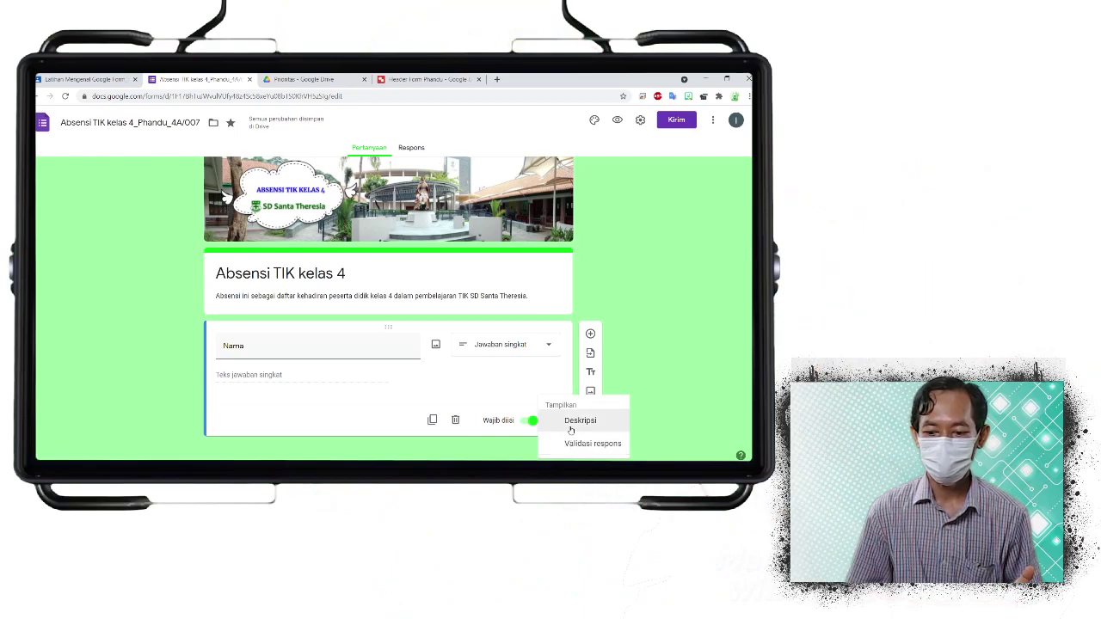
click(571, 425)
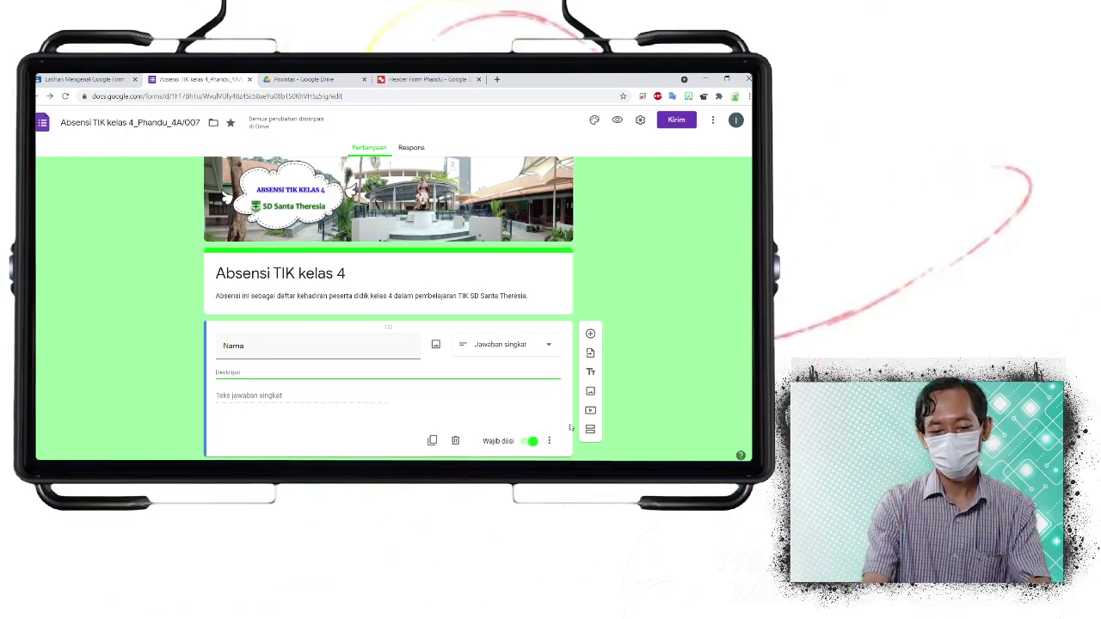
text(Isilah dengan nama lengkapmu)
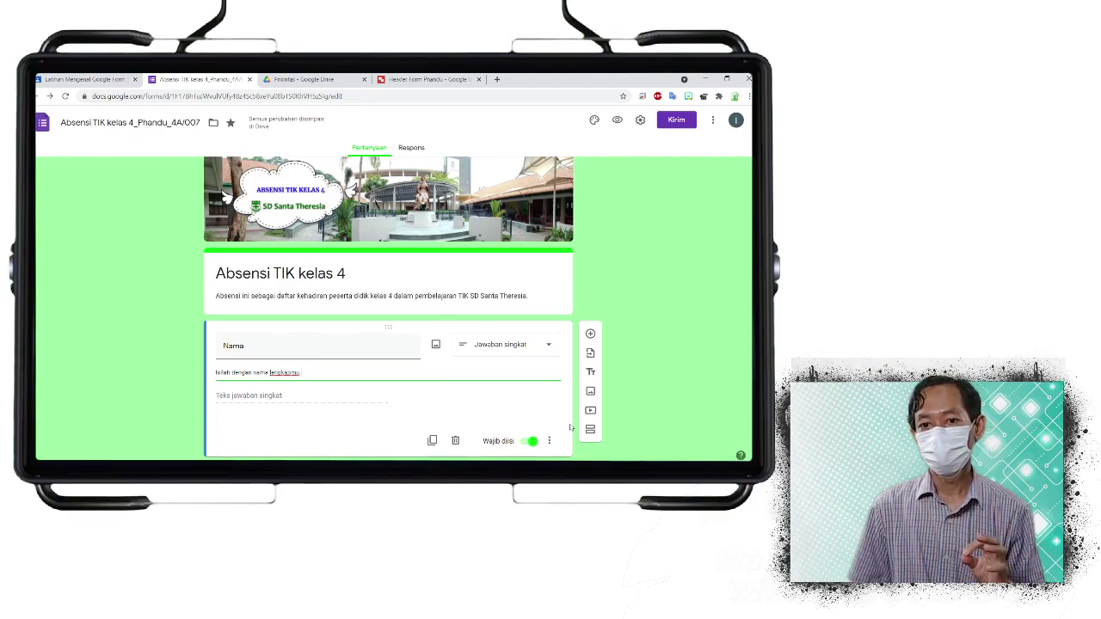
click(495, 401)
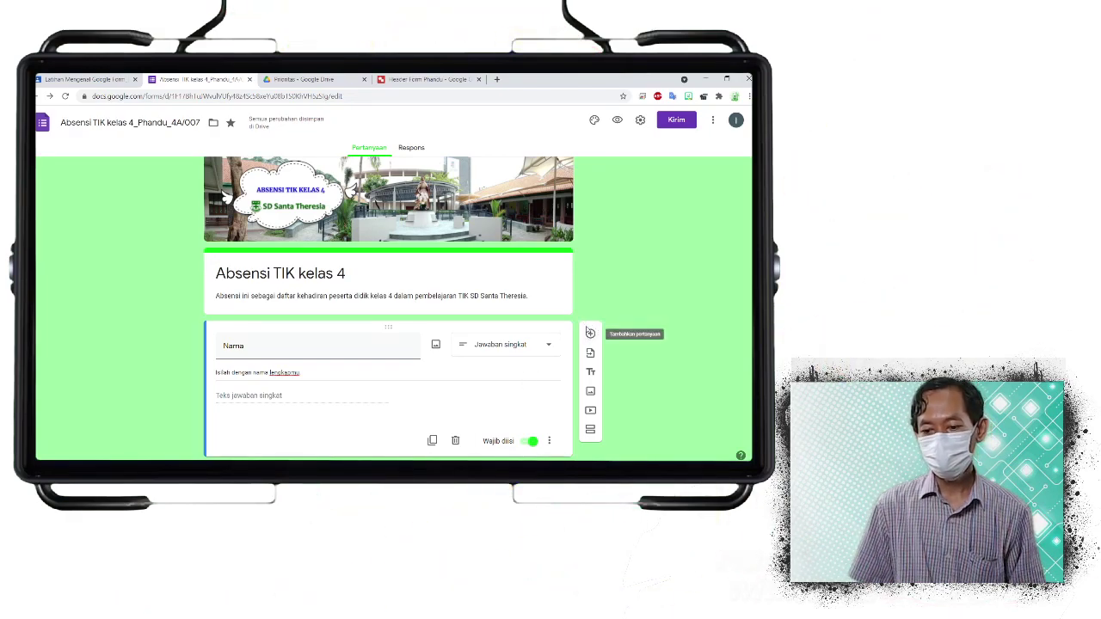
Add a new question titled "Kelas" and keep its type as multiple choice (Pilihan ganda)
click(591, 335)
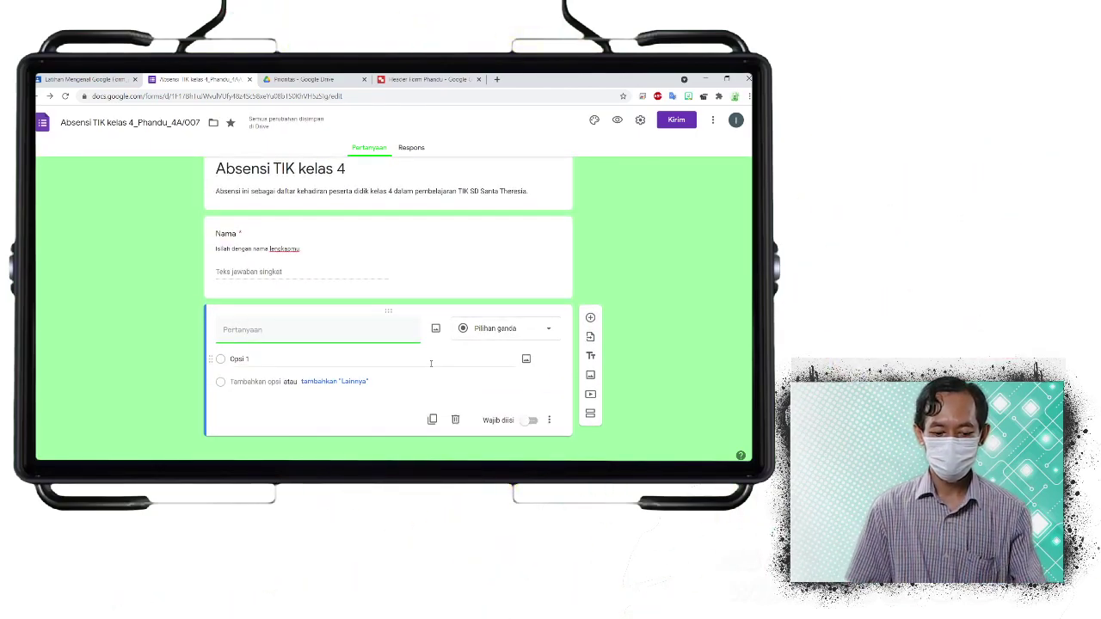
text(Kelas)
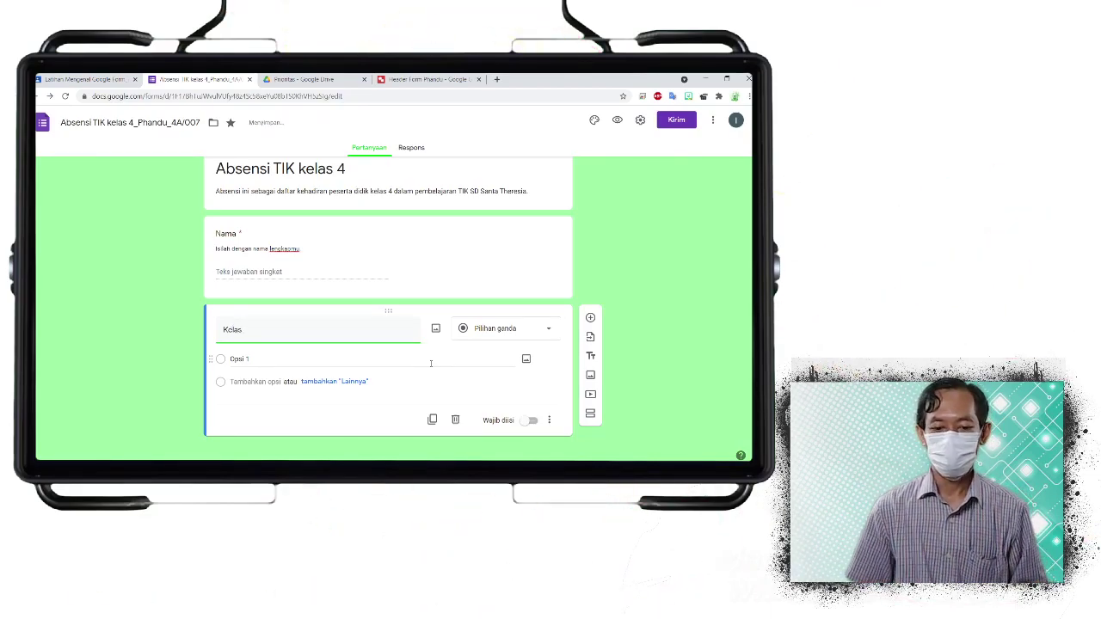
click(430, 357)
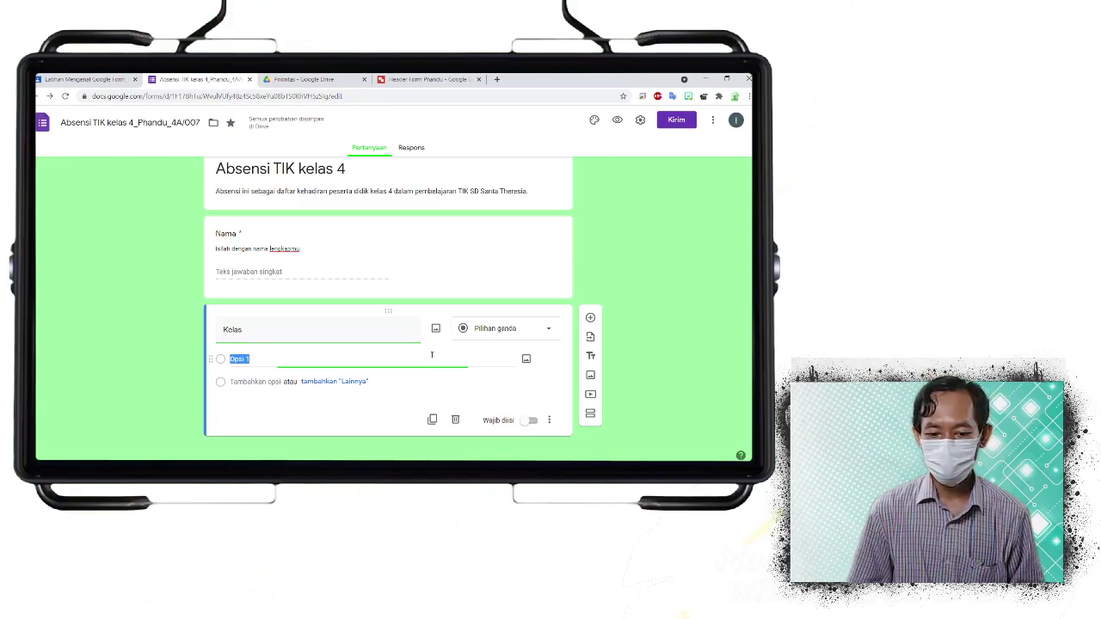
click(473, 337)
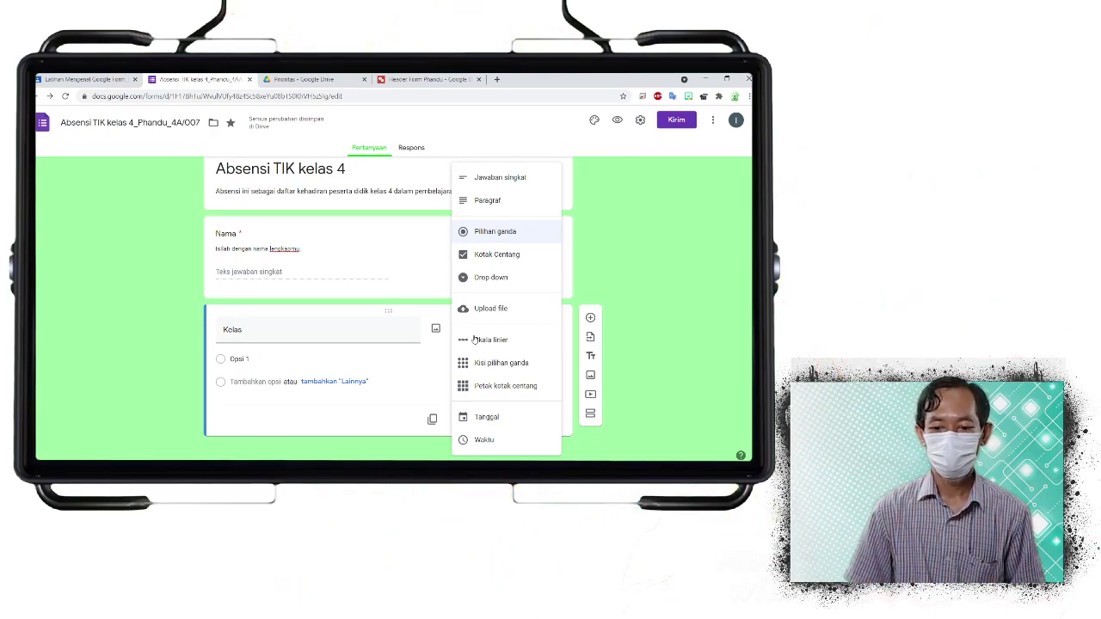
click(496, 234)
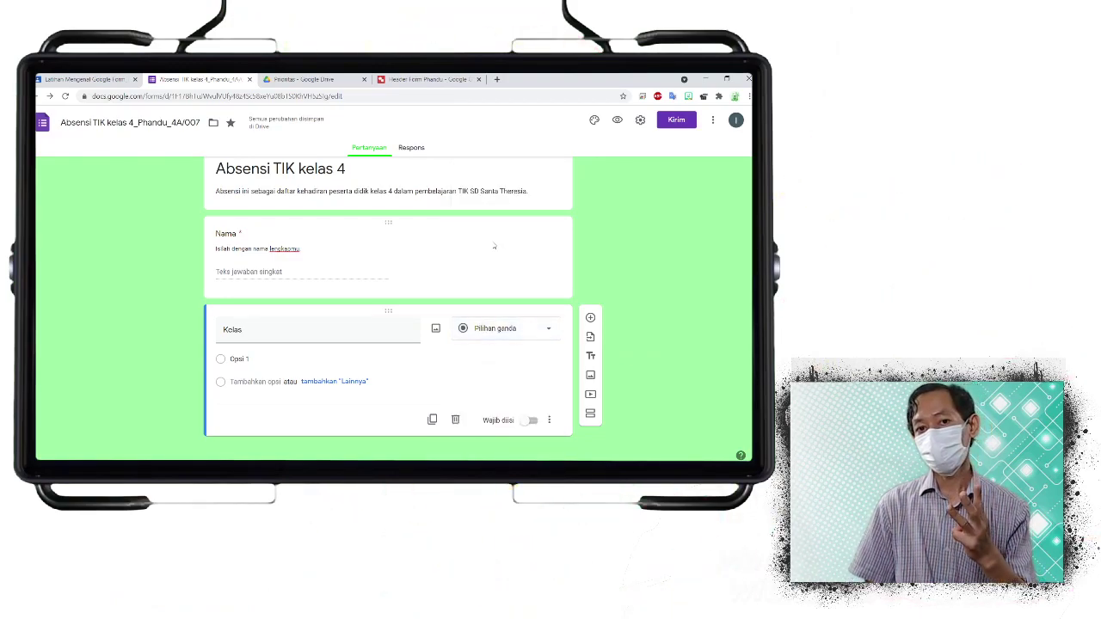
Fill the "Kelas" question with the answer options 4A, 4B and 4C
click(258, 359)
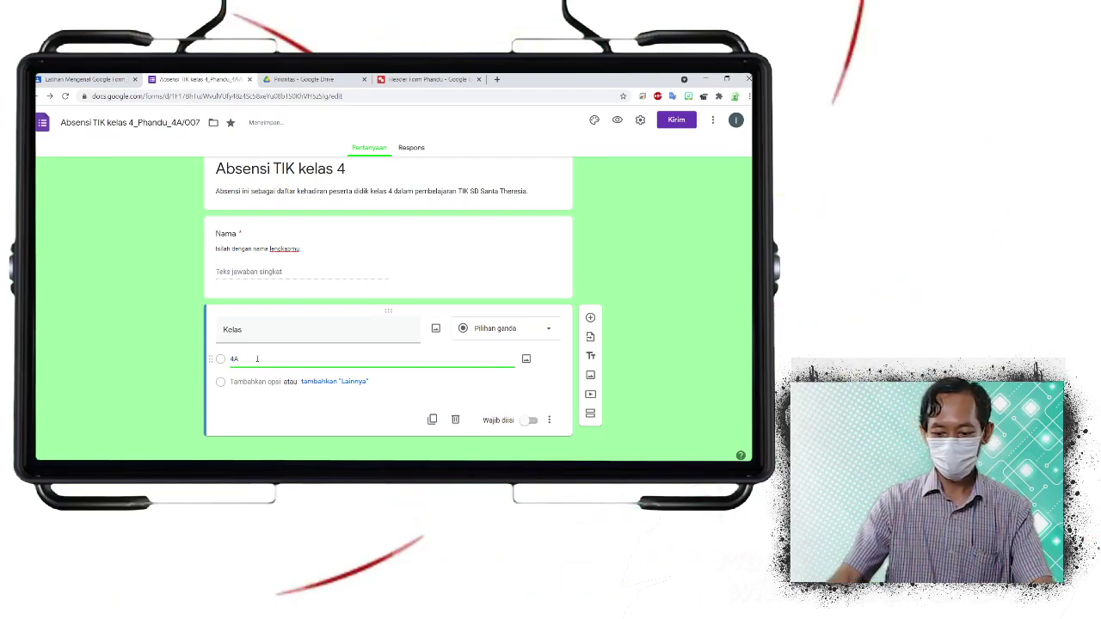
key(Return)
text(4B)
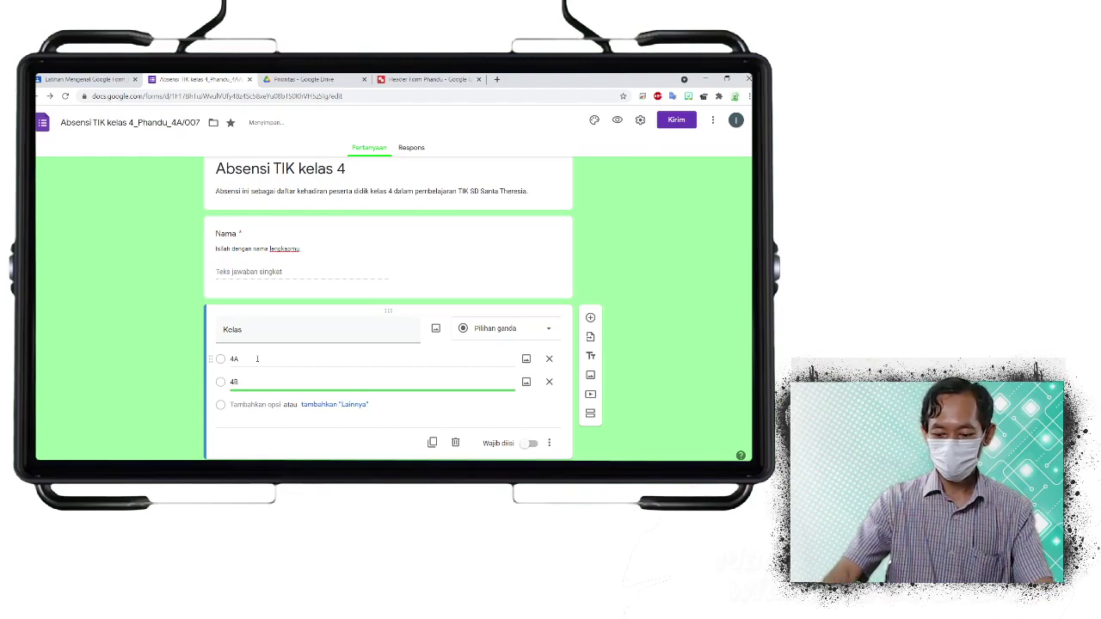
key(Return)
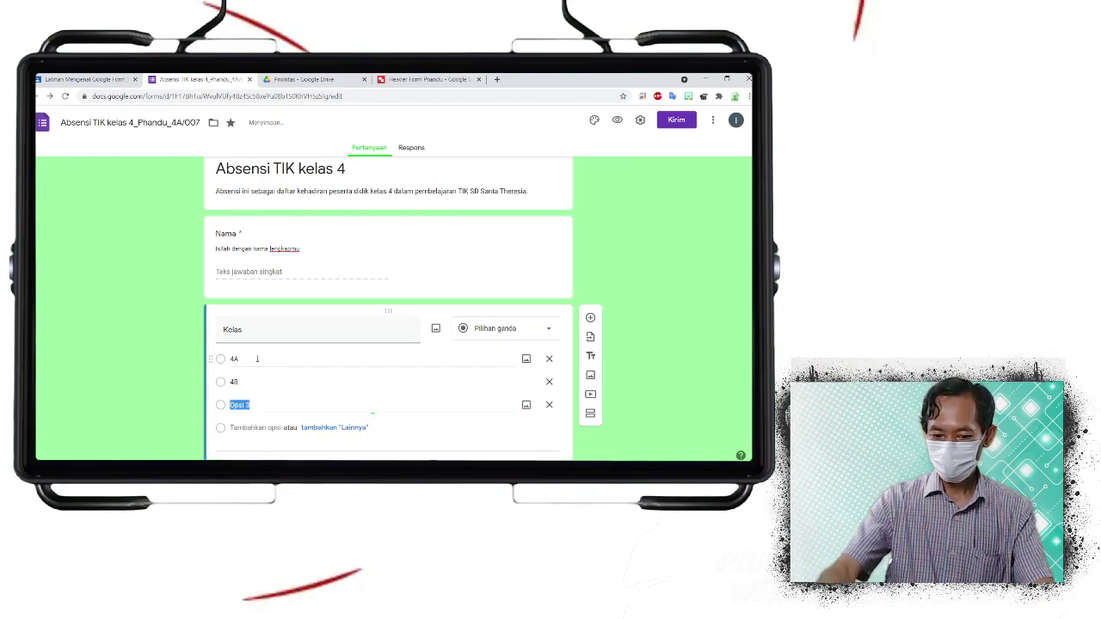
text(4C)
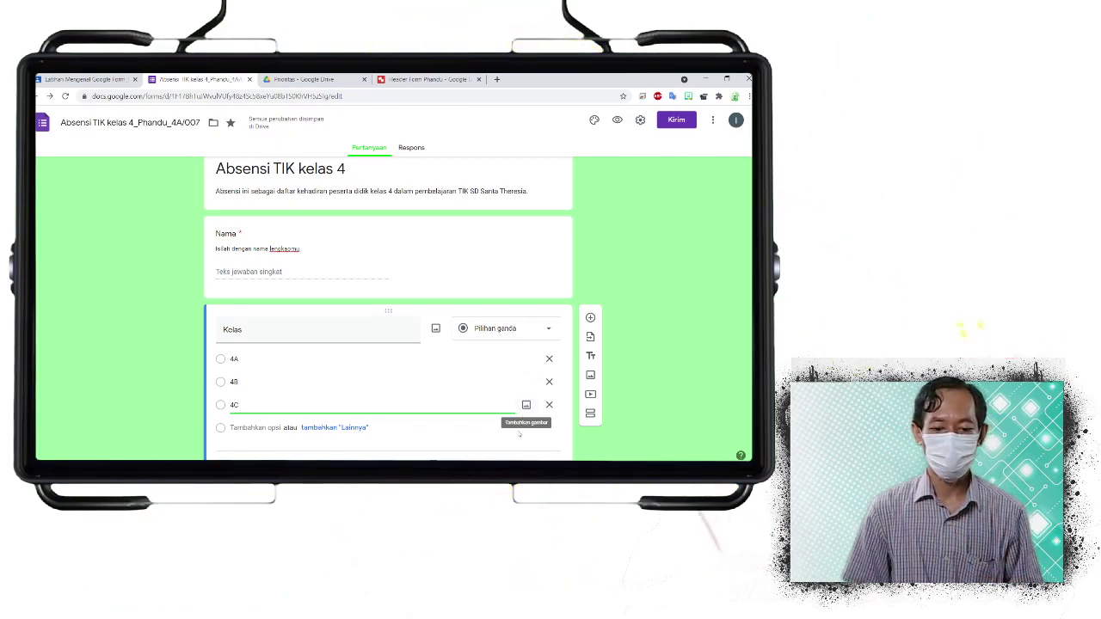
Make the "Kelas" question required and give it the description "Pilihlah sesuai kelasmu"
scroll(462, 381, down, 1)
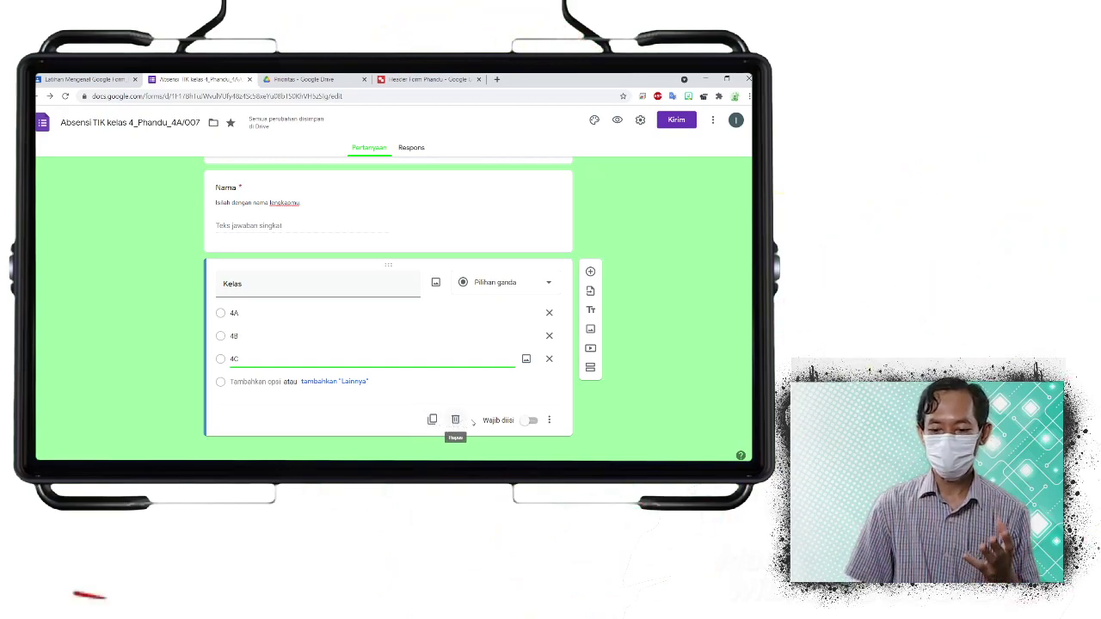
click(528, 420)
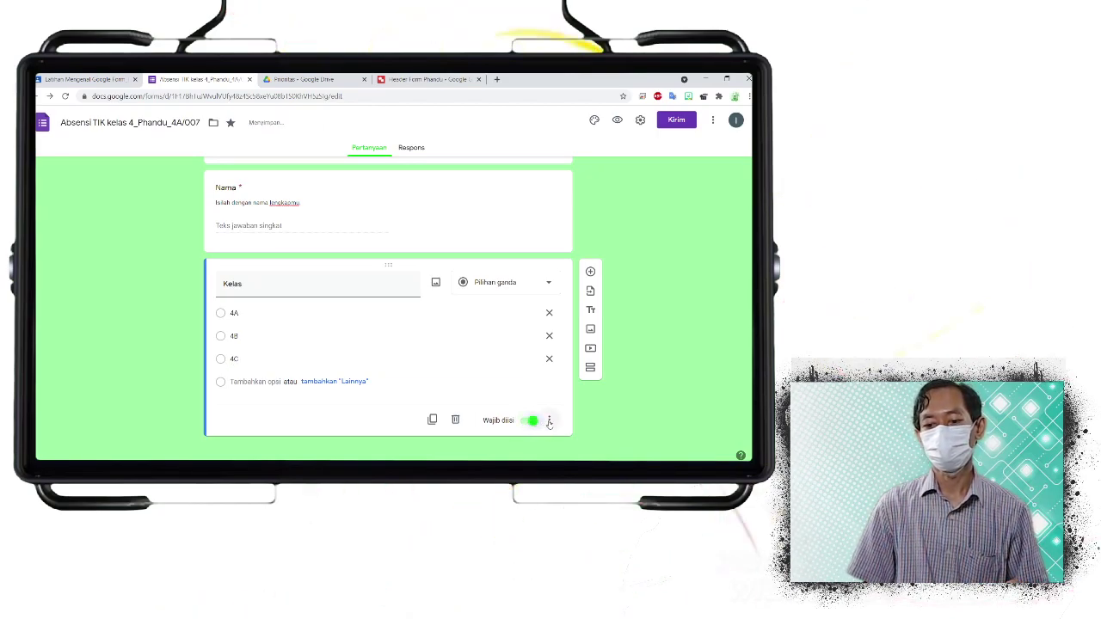
click(549, 421)
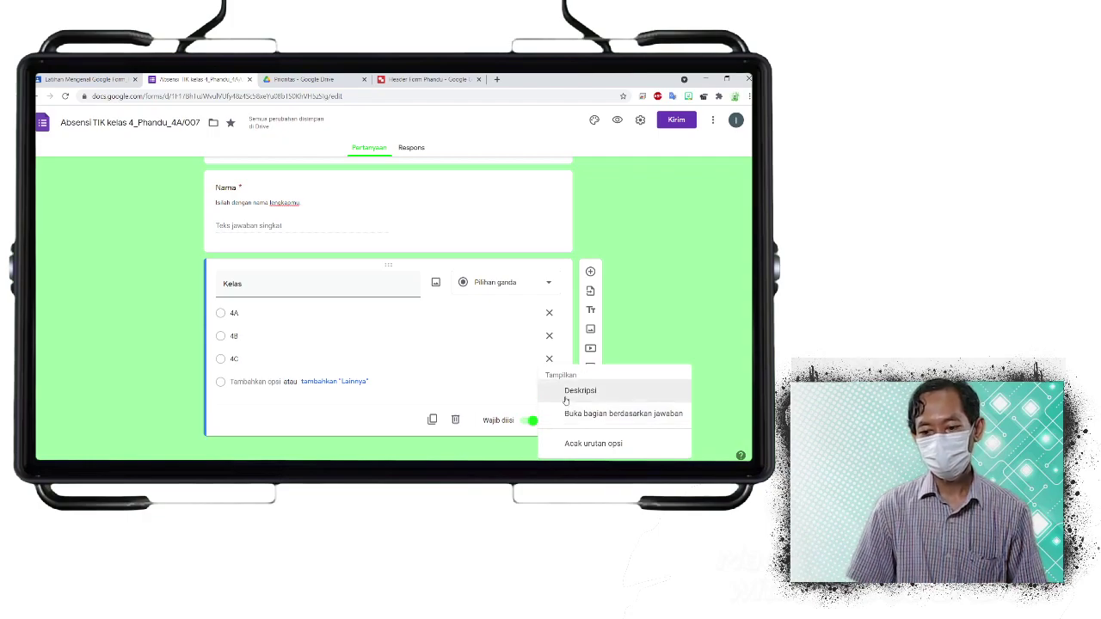
click(567, 392)
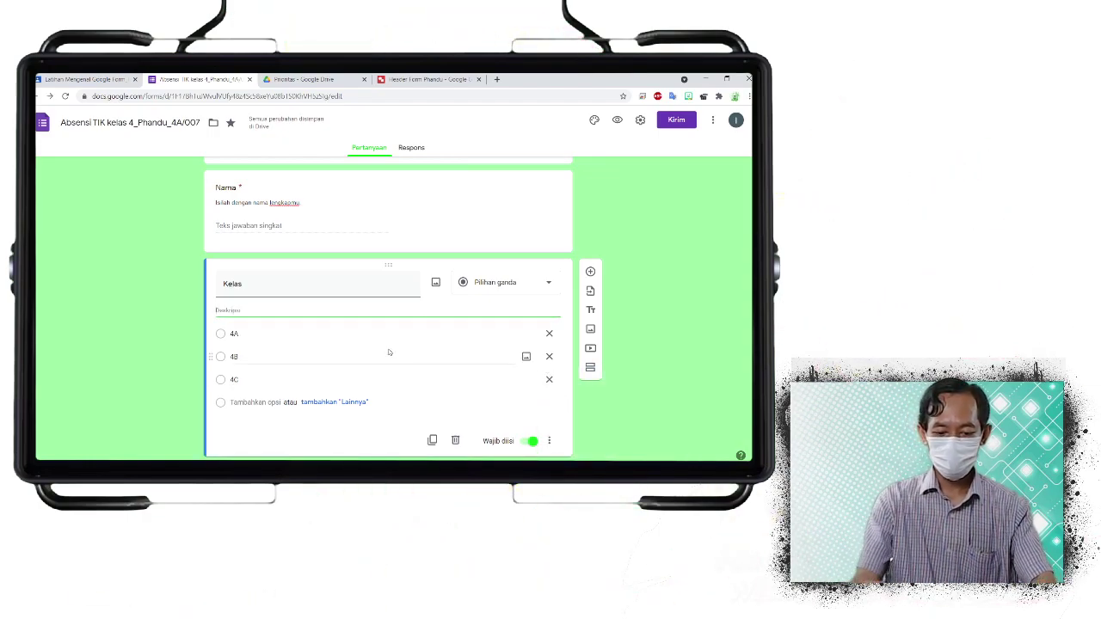
text(Pilihlah sesuai kelasmu)
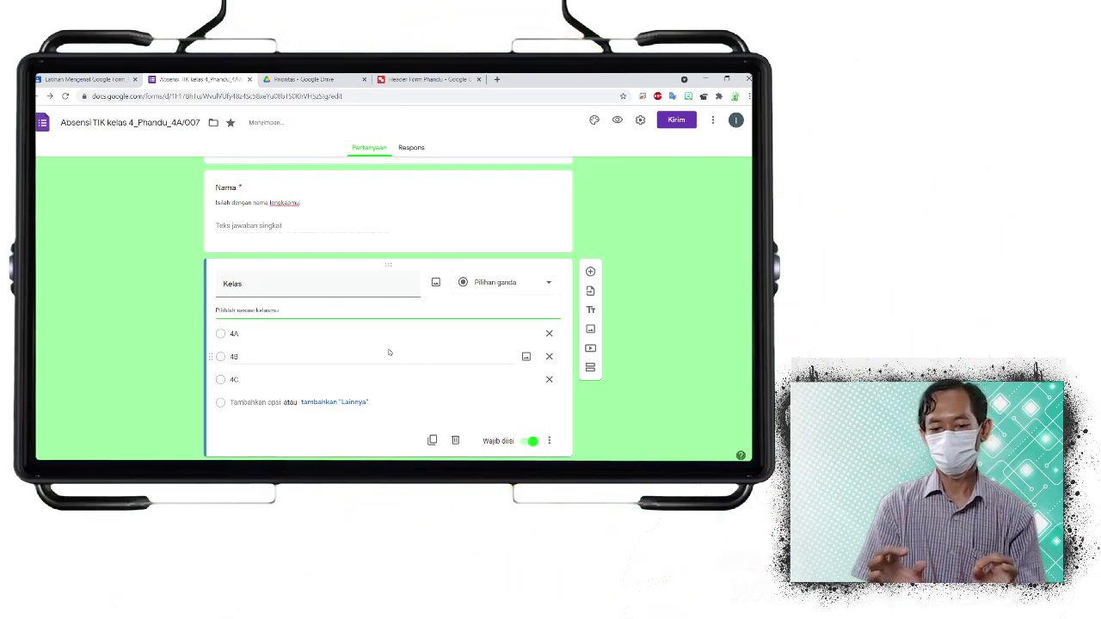
click(549, 440)
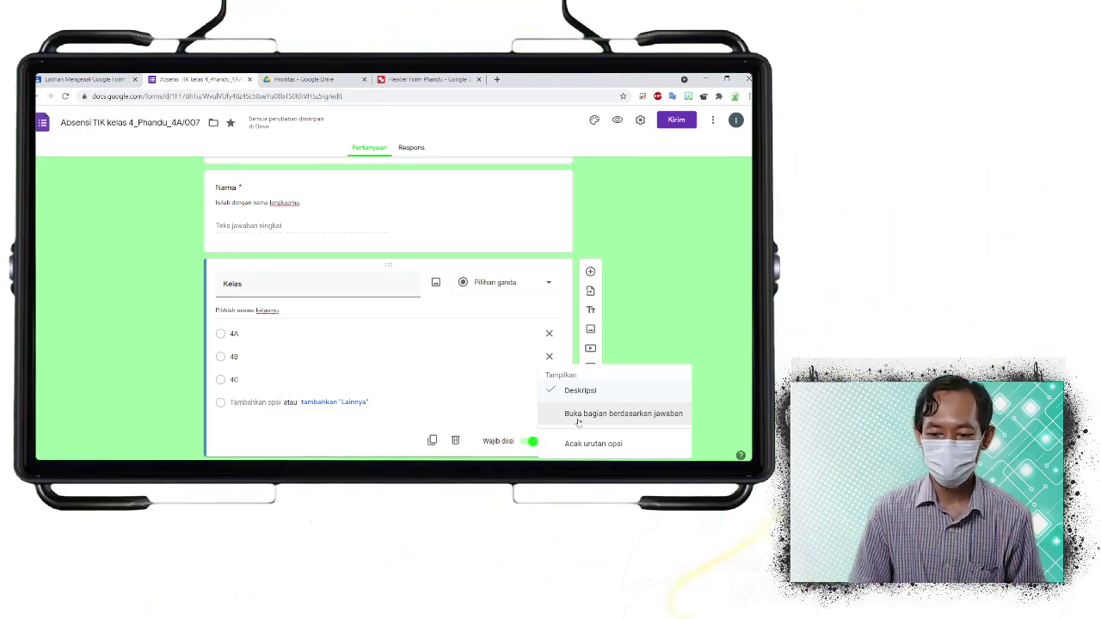
click(381, 447)
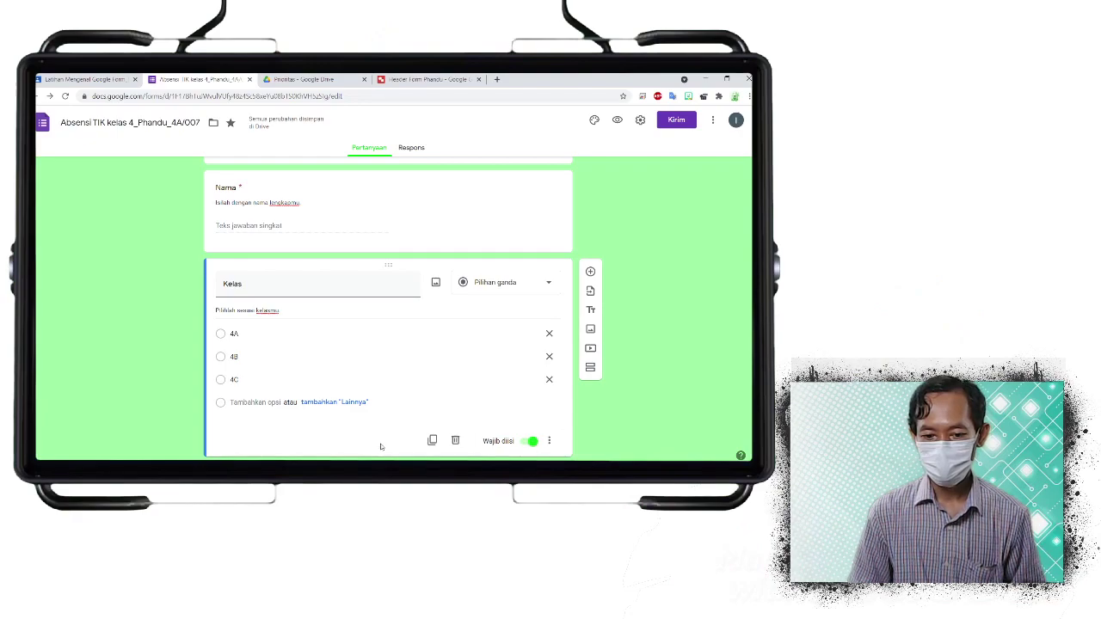
Add a new question titled "Nomor Absen" and set its type to Drop-down
click(590, 272)
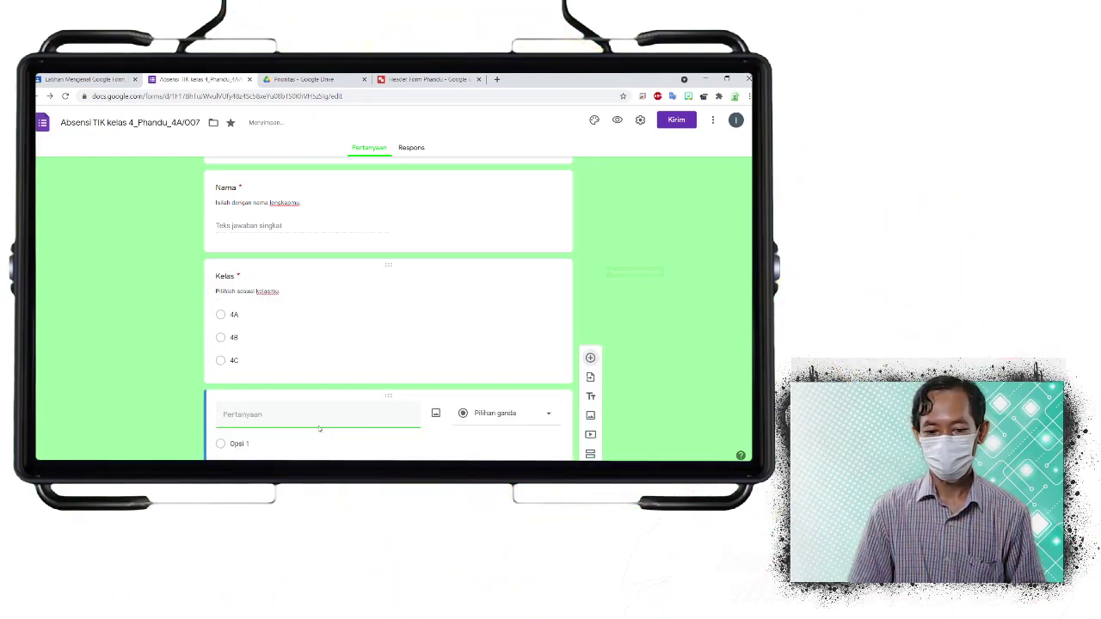
text(Nomor Absen)
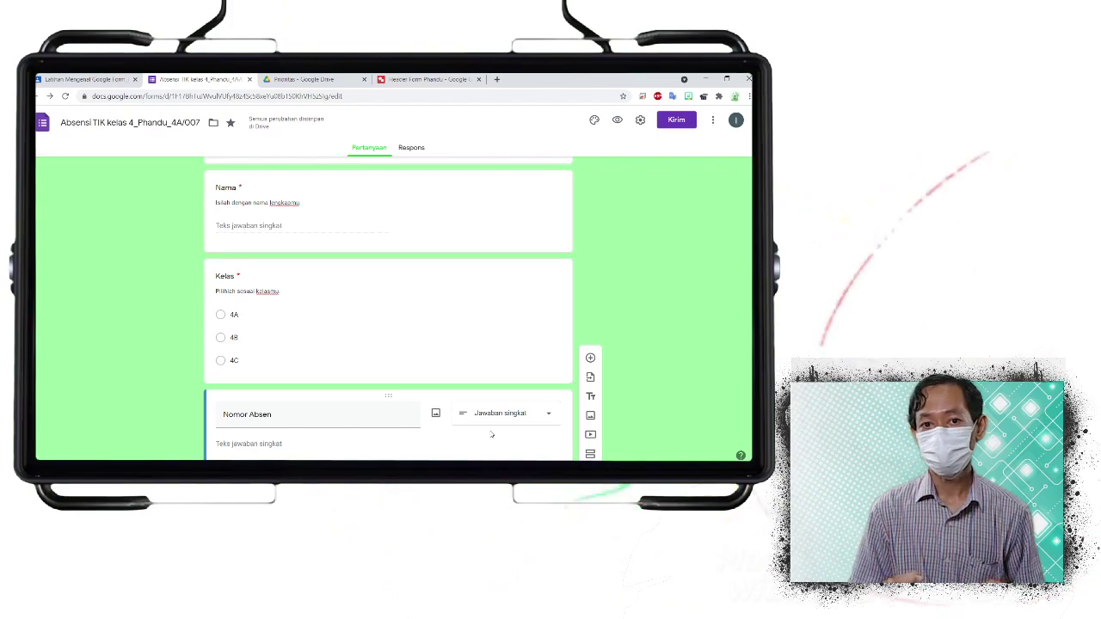
click(496, 414)
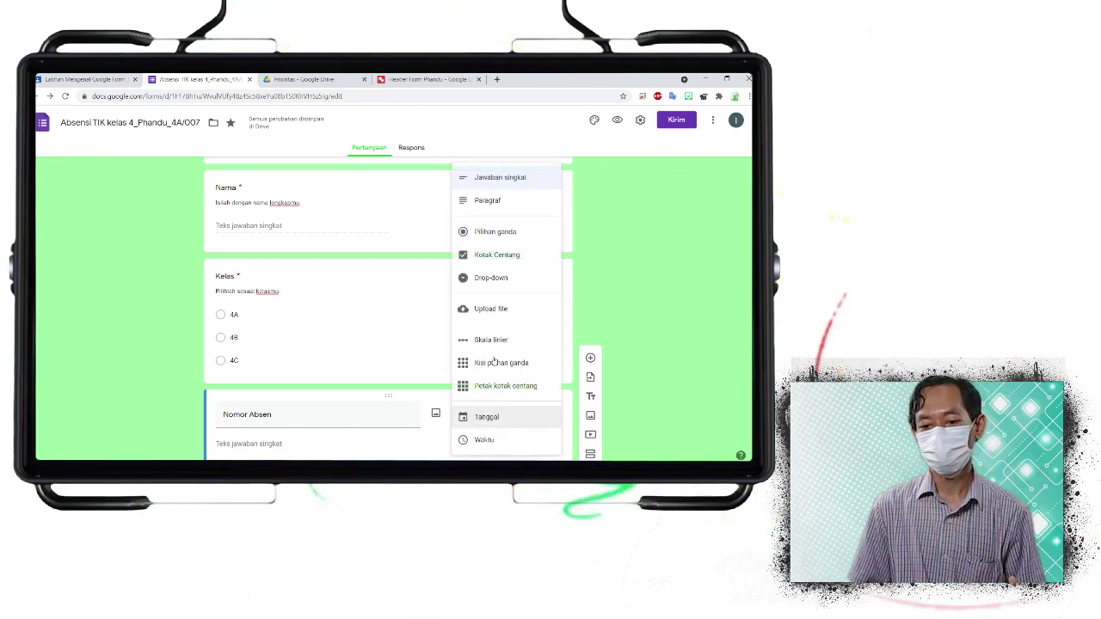
click(499, 279)
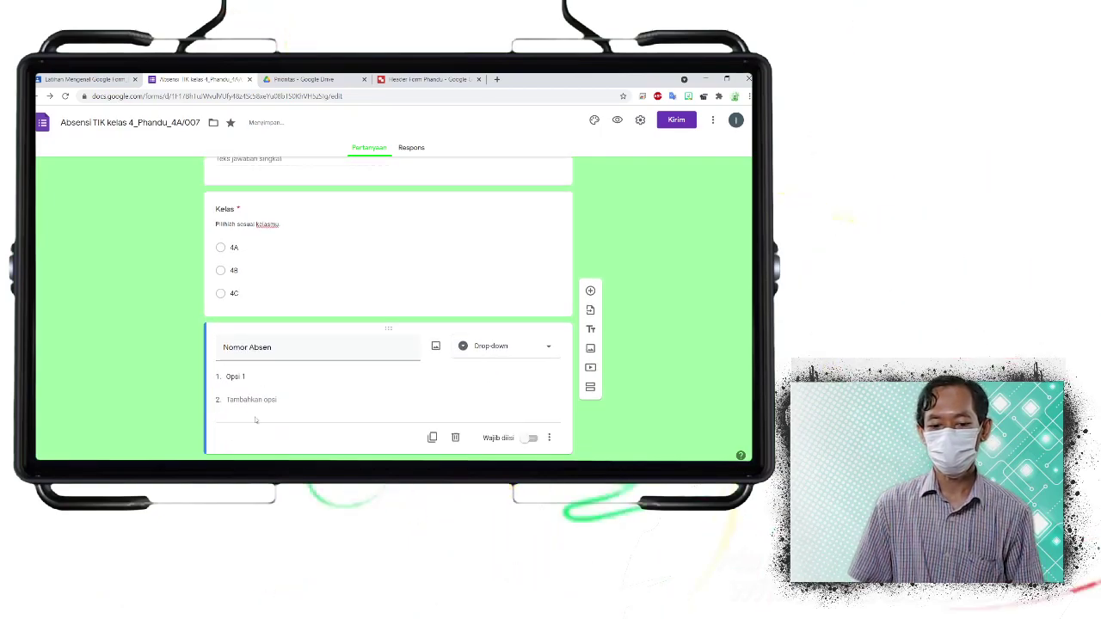
Fill the "Nomor Absen" drop-down with the numbers 1 to 35 as separate options
click(245, 359)
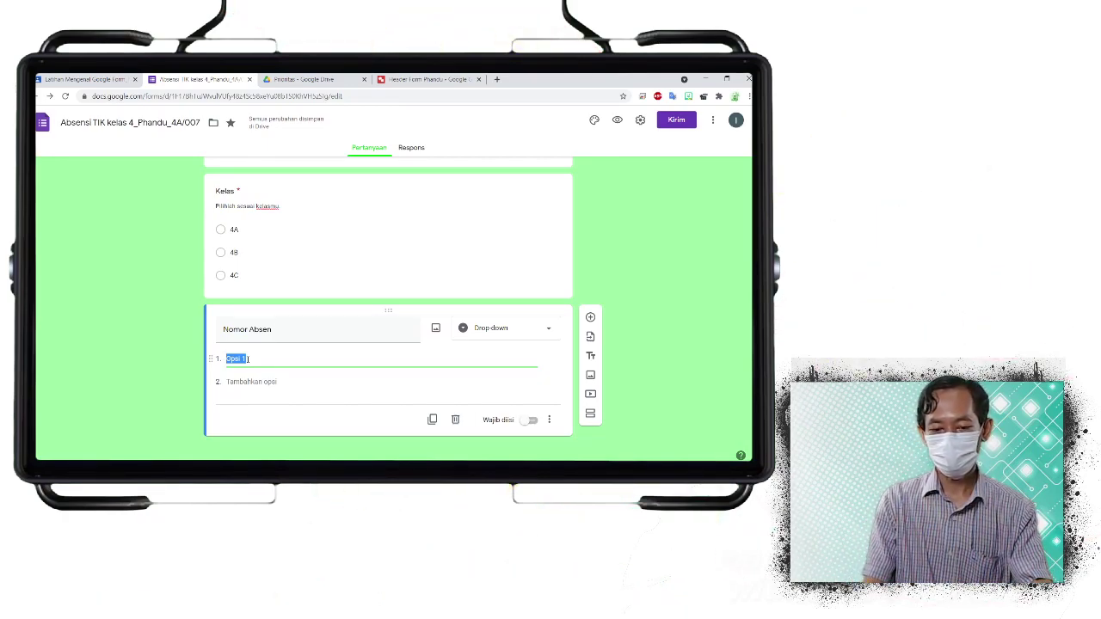
text(1)
key(Return)
text(2)
key(Return)
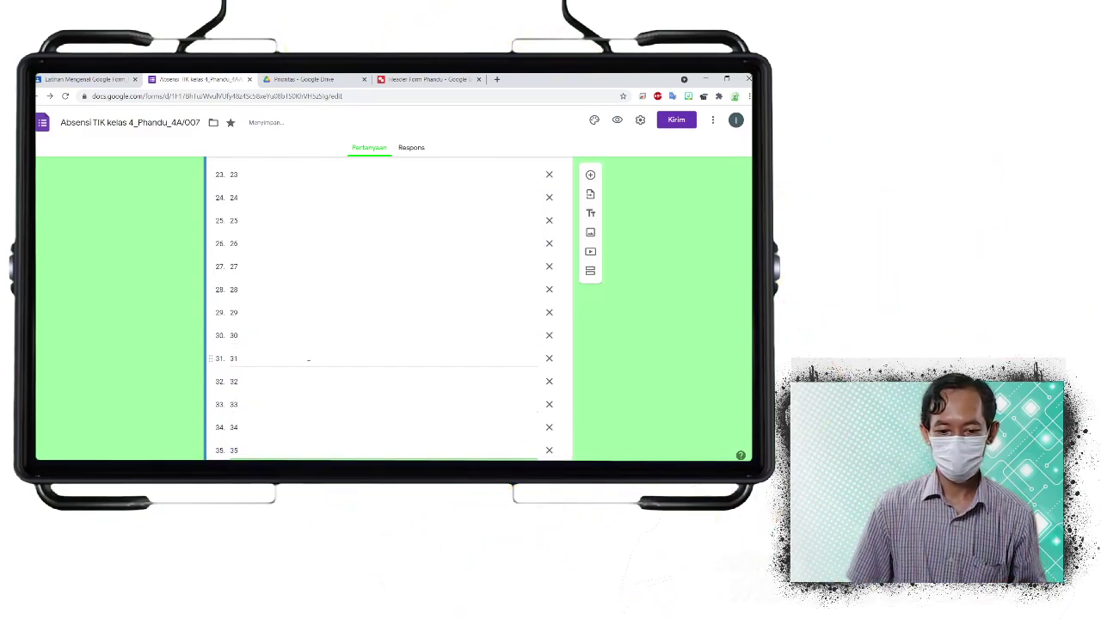
Review the questions made so far and make the "Nomor Absen" question required
scroll(301, 404, up, 7)
scroll(302, 403, up, 2)
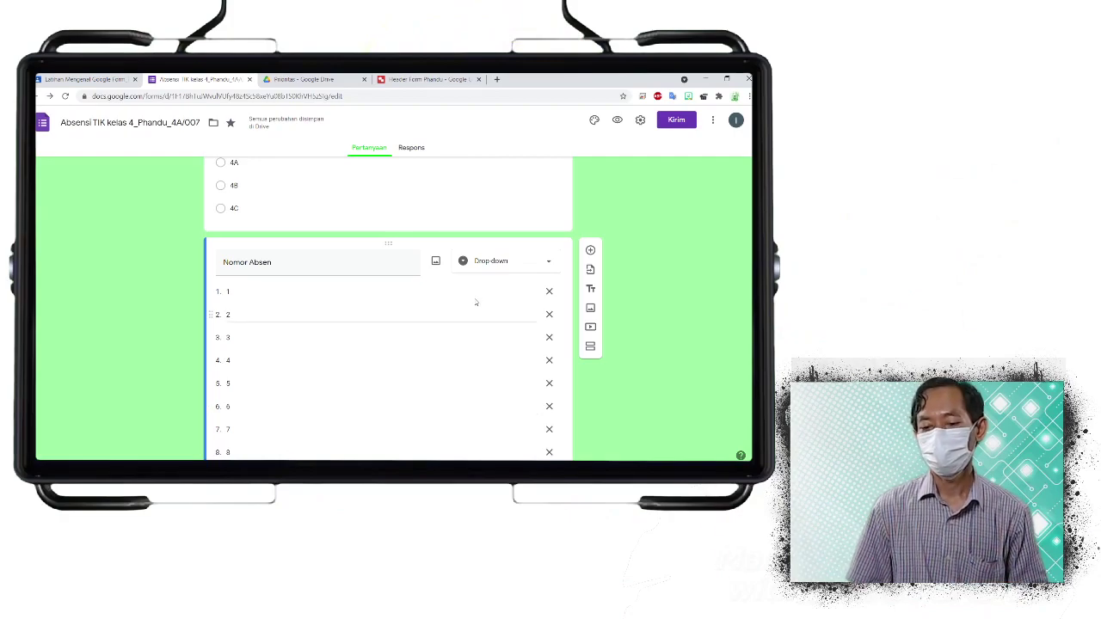
scroll(486, 267, up, 5)
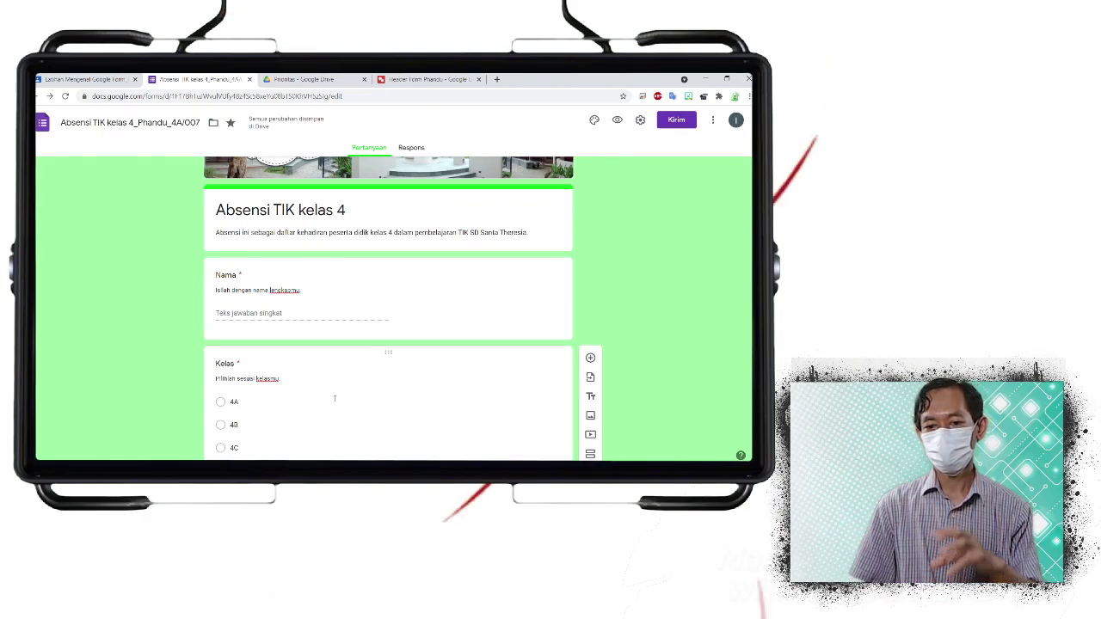
scroll(304, 372, down, 10)
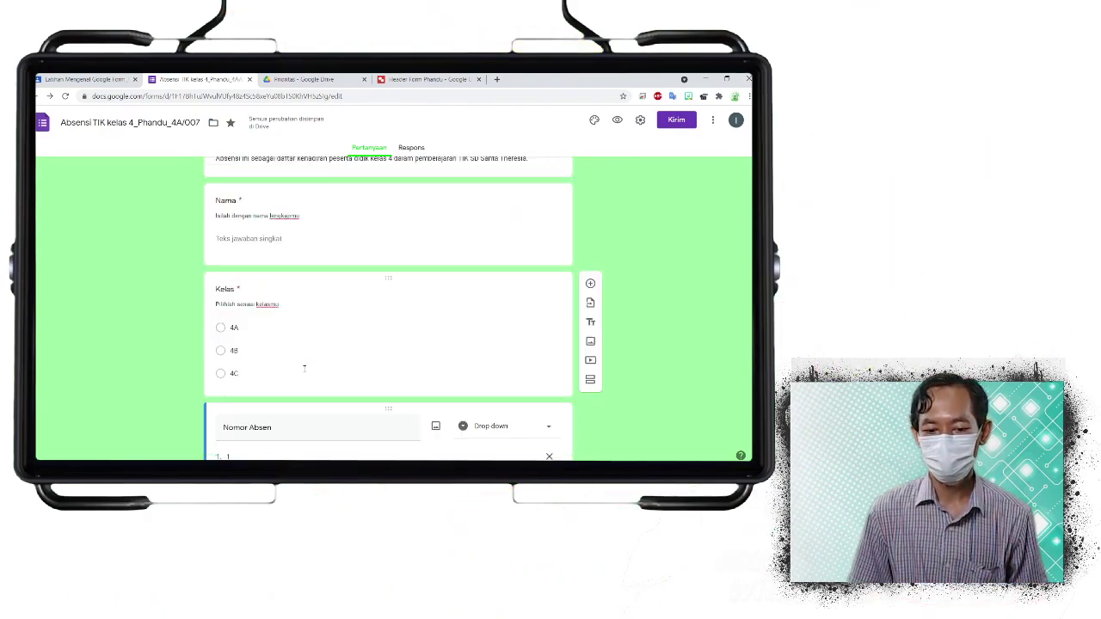
scroll(304, 370, down, 4)
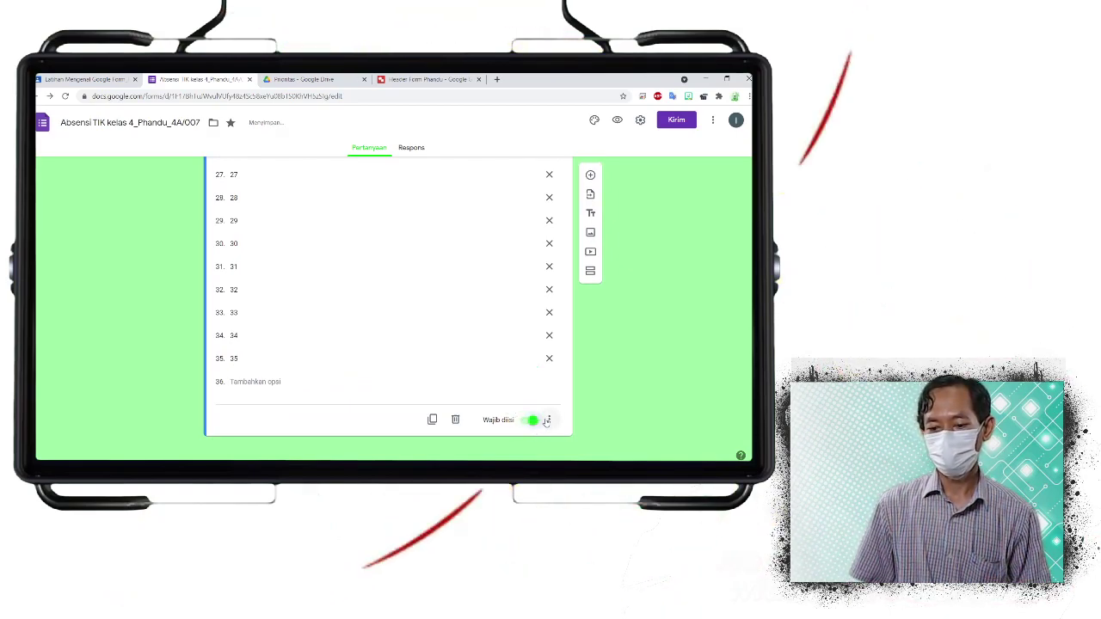
Show a description on the "Nomor Absen" question and fill it with "Pilihlah sesuai nomor absenmu"
click(550, 420)
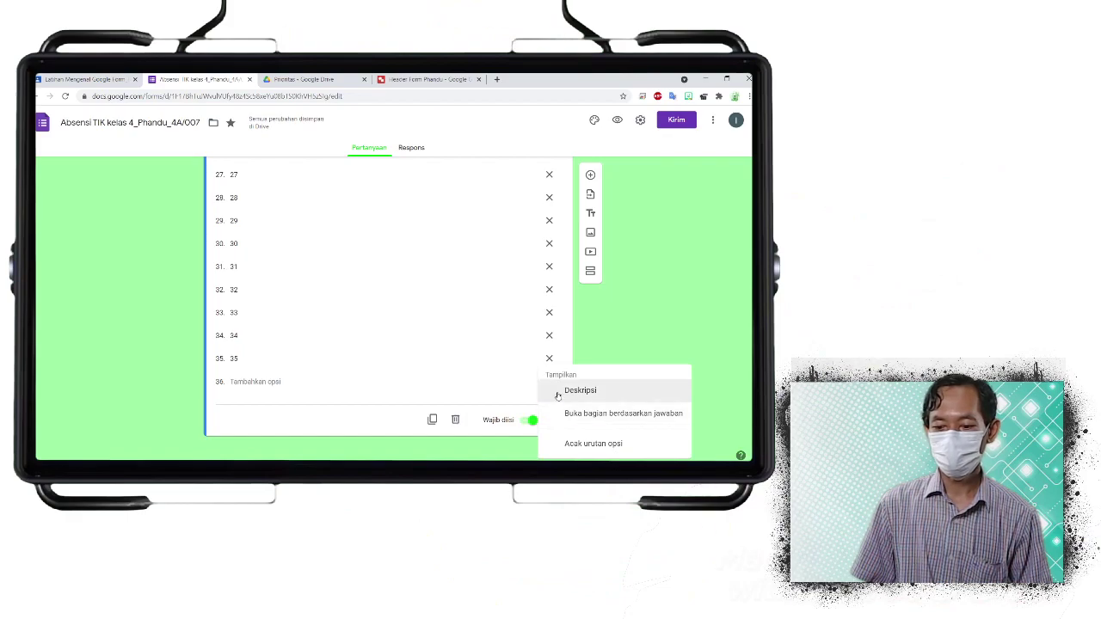
click(580, 391)
scroll(406, 371, up, 5)
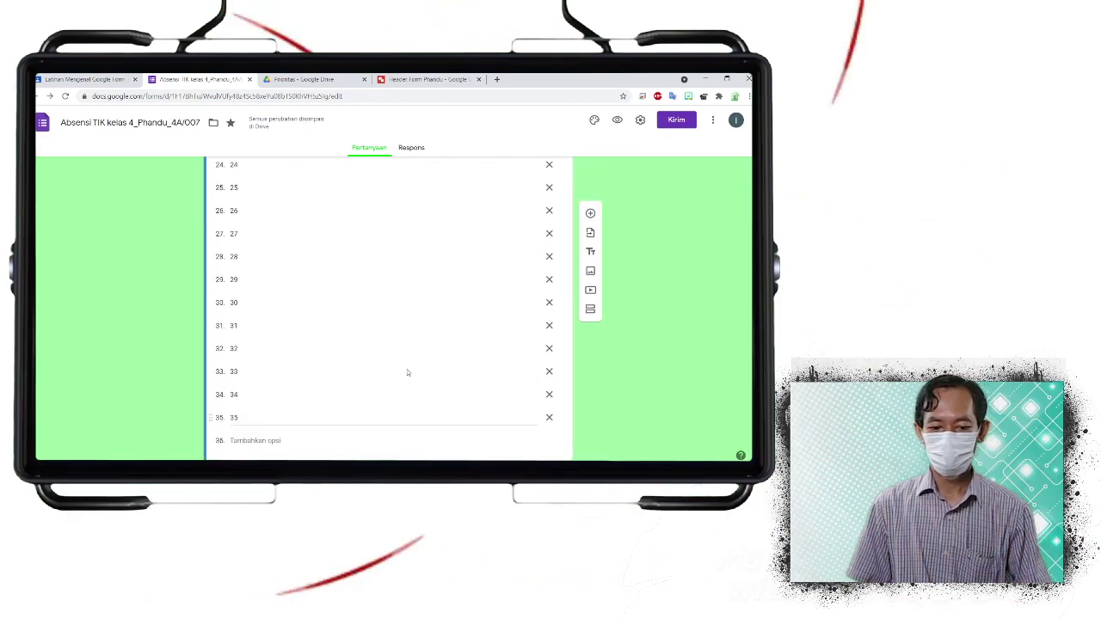
scroll(403, 369, up, 5)
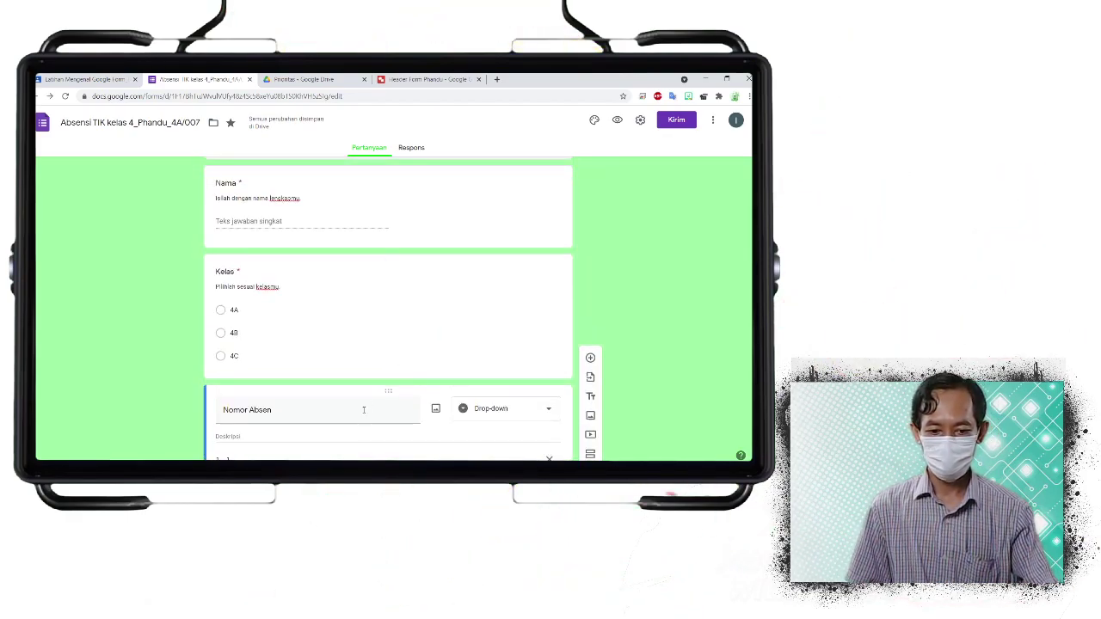
text(Pilihlah sesuai nomor absenmu)
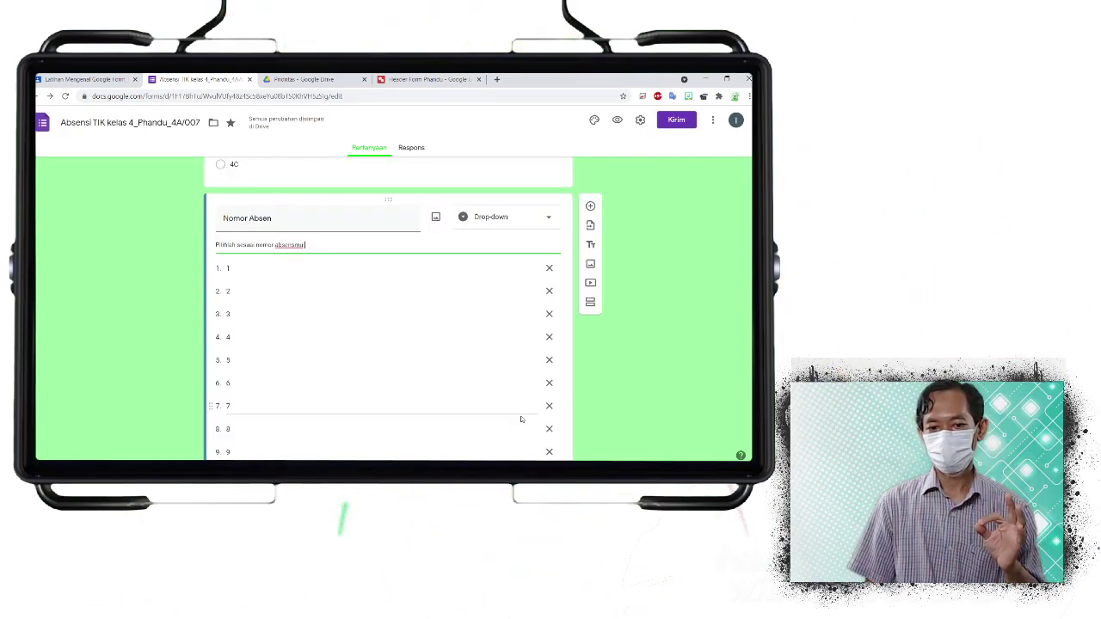
Open the form's preview and enter the respondent's name as the answer to the "Nama" question
scroll(521, 419, up, 8)
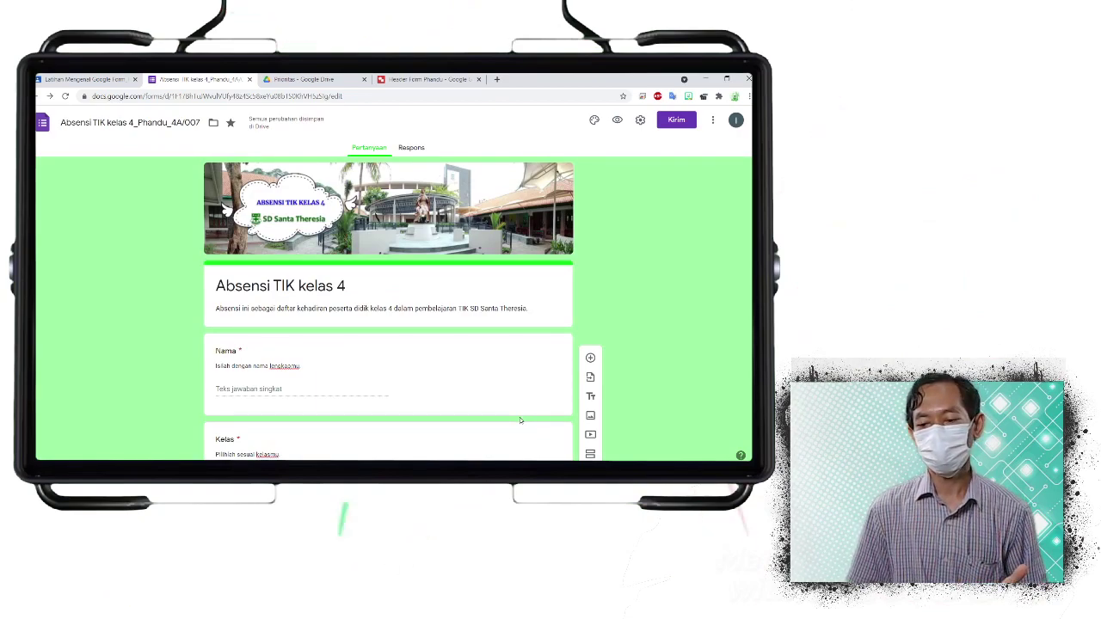
click(618, 122)
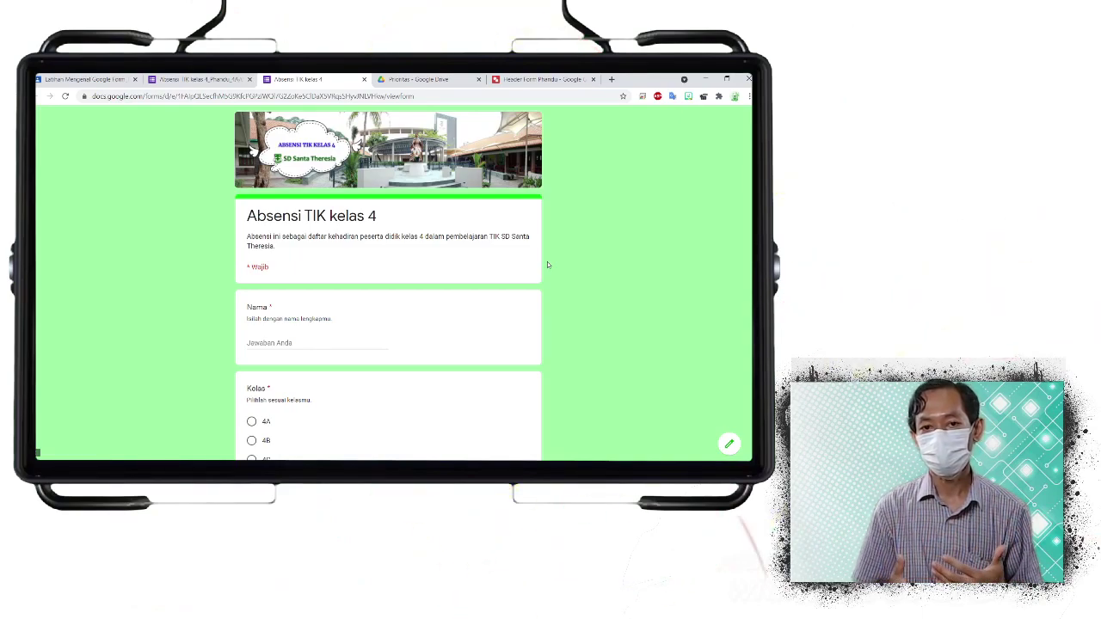
click(277, 355)
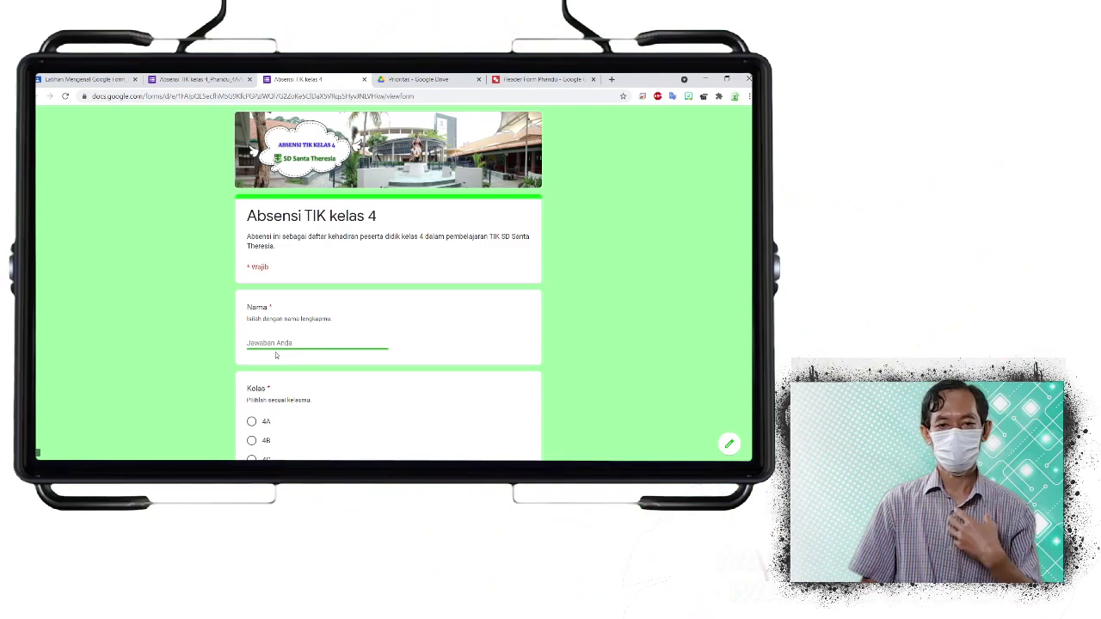
text(Ig. Phandu)
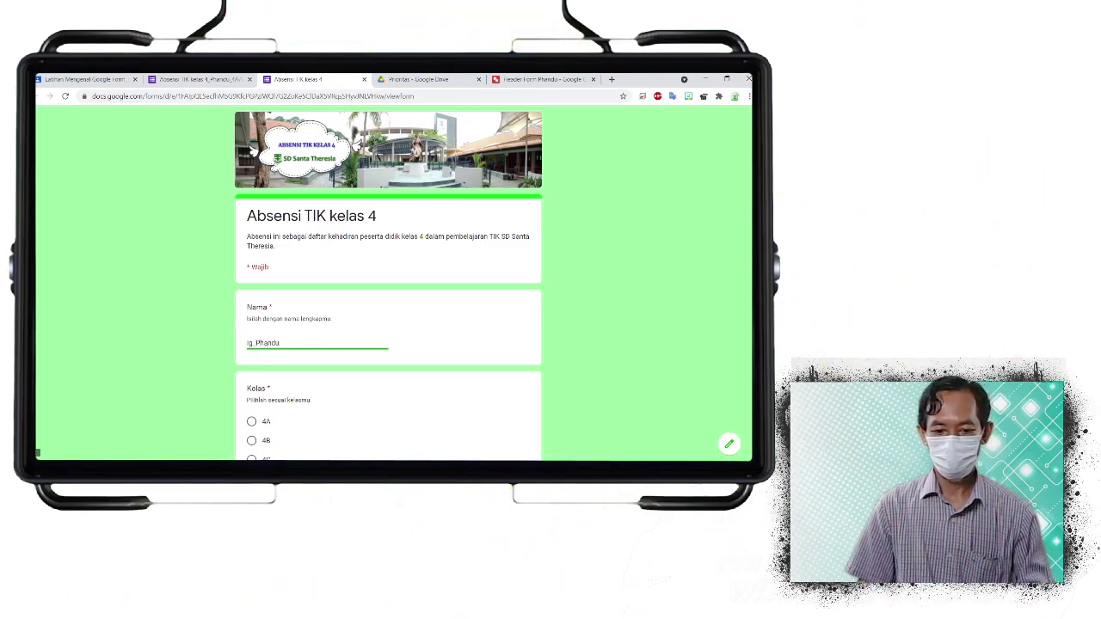
scroll(533, 413, down, 3)
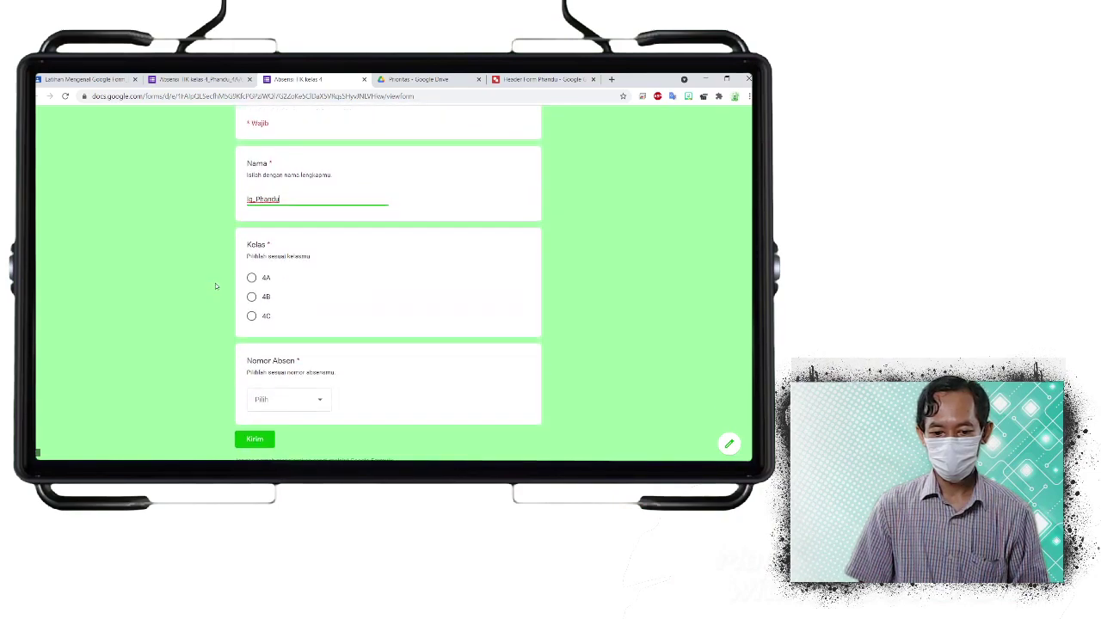
Answer the preview's "Kelas" question with 4A and choose 17 for "Nomor Absen"
click(251, 279)
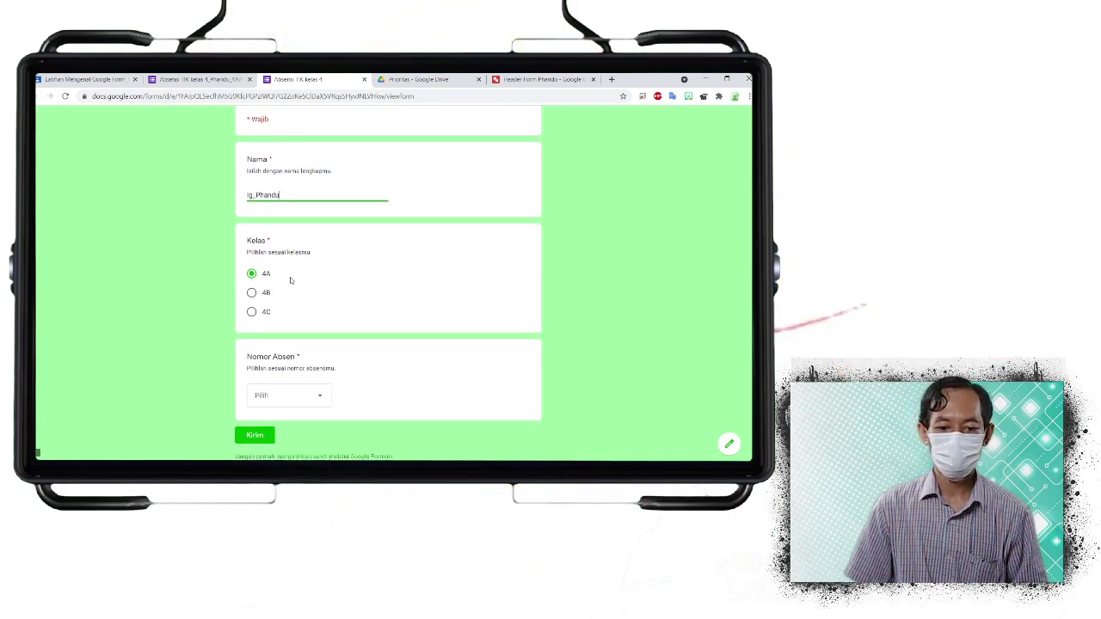
scroll(289, 277, down, 1)
click(321, 353)
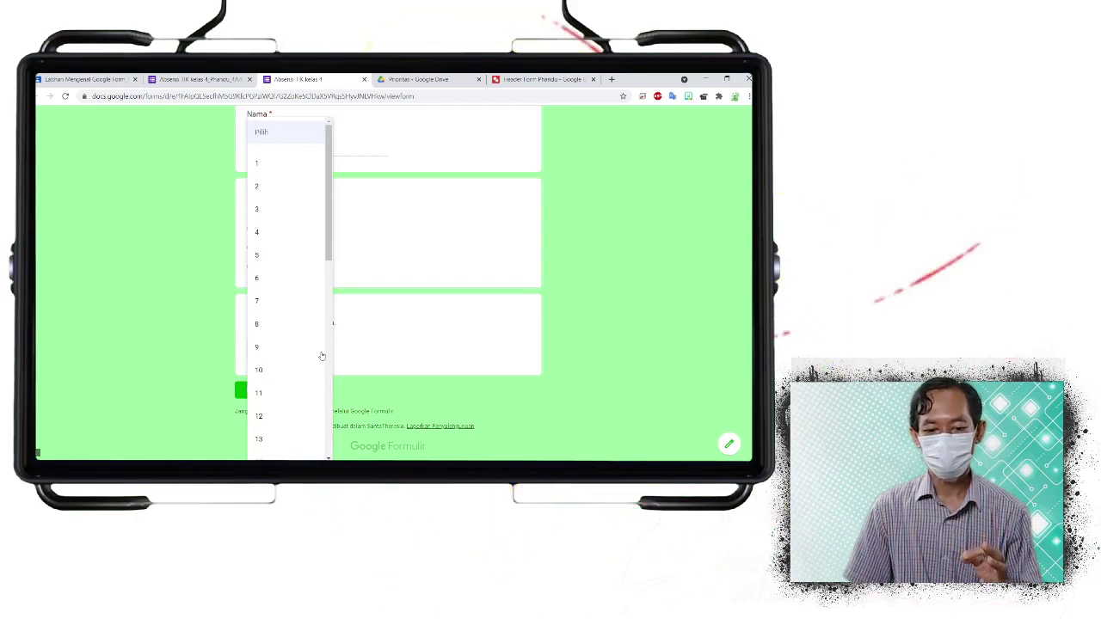
scroll(269, 411, down, 1)
scroll(270, 413, down, 1)
click(273, 427)
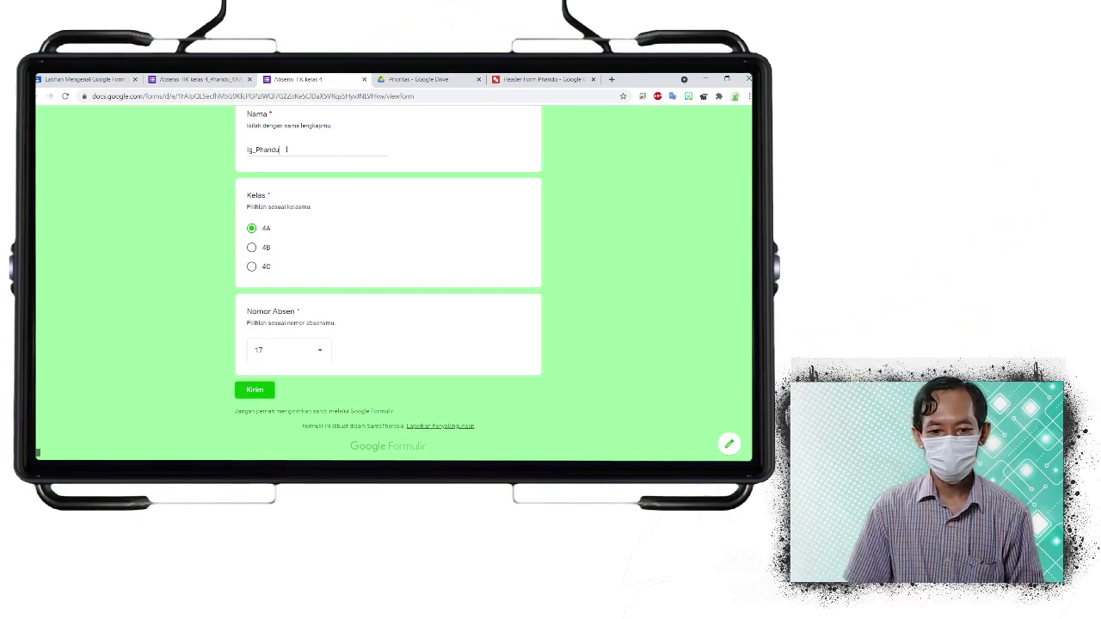
Clear the "Nama" answer and try to submit the form with that required question empty
key(BackSpace)
key(BackSpace)
key(BackSpace)
key(BackSpace)
key(BackSpace)
key(BackSpace)
key(BackSpace)
key(BackSpace)
key(BackSpace)
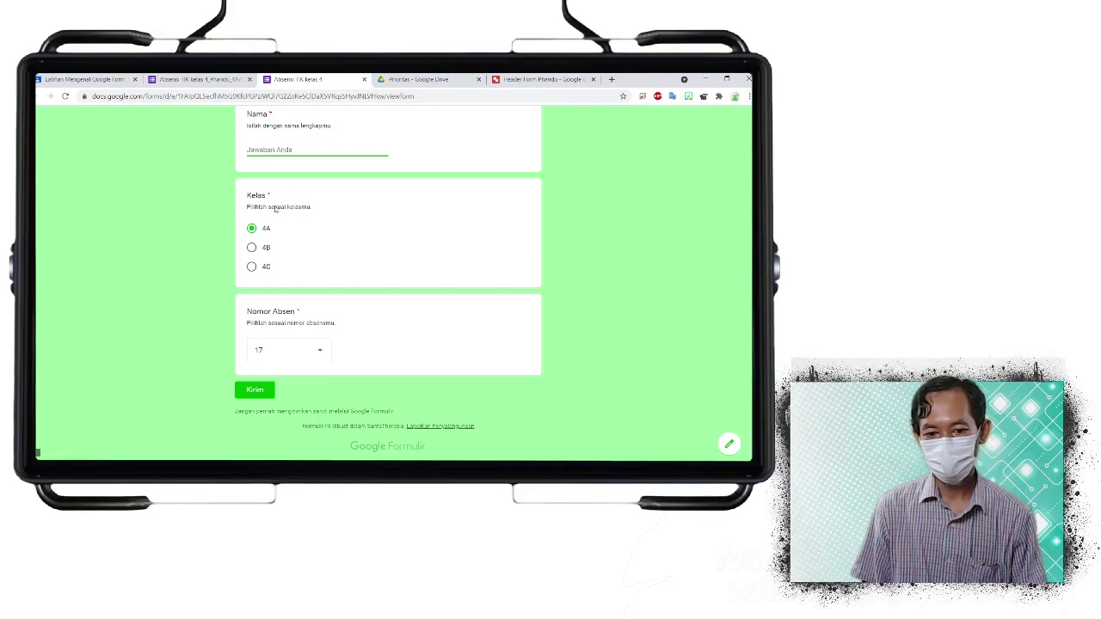
click(254, 390)
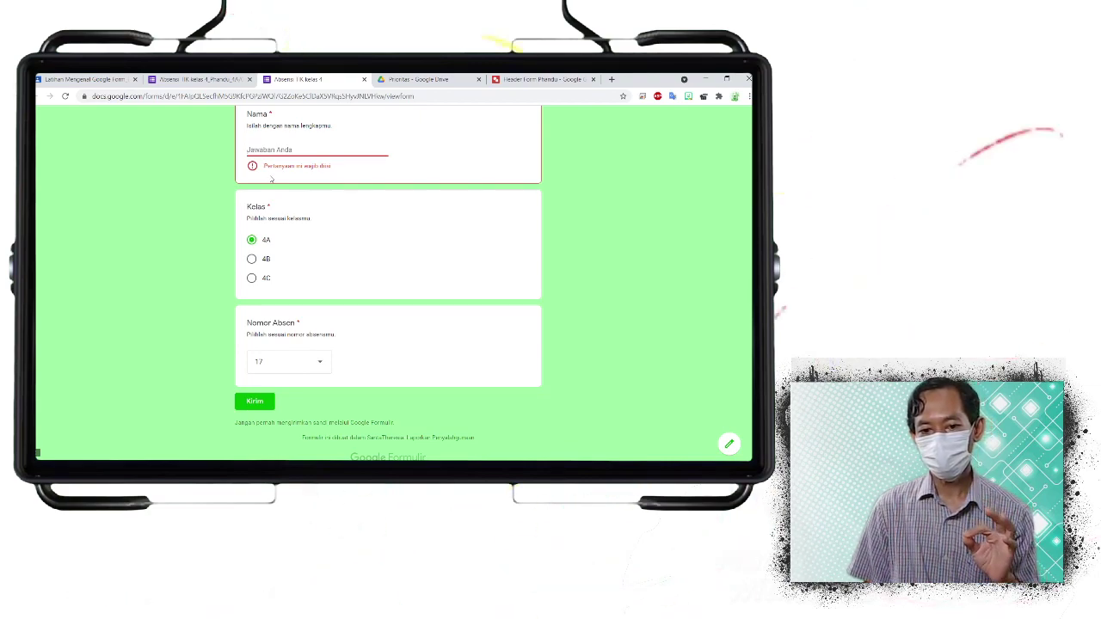
Enter the respondent's name in the "Nama" question again, submit the response and close the preview
text(Is_Phandu)
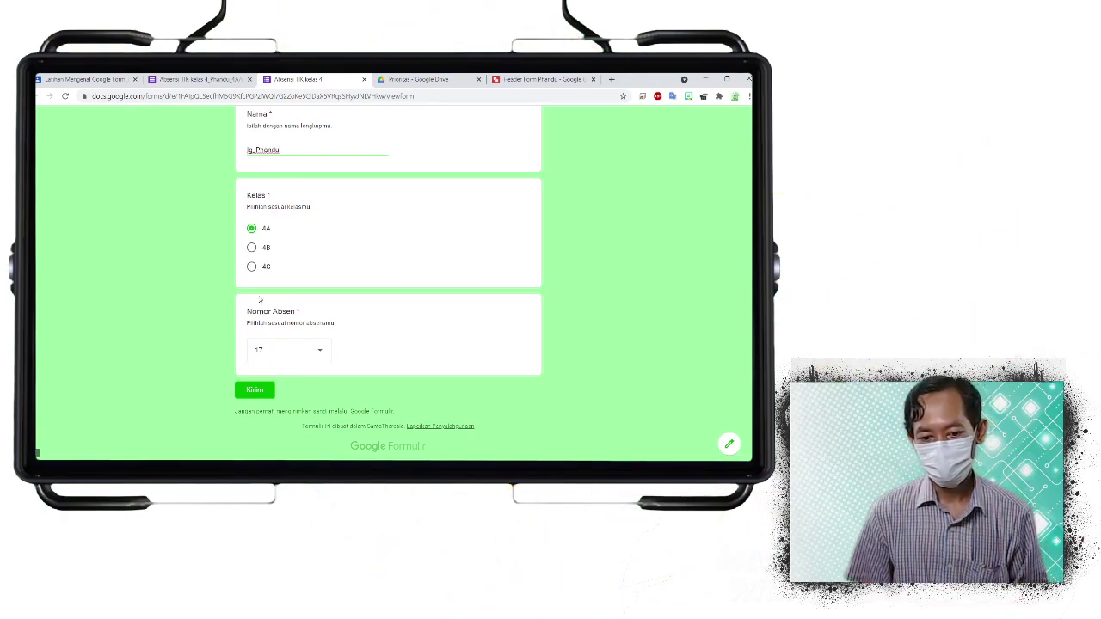
click(266, 392)
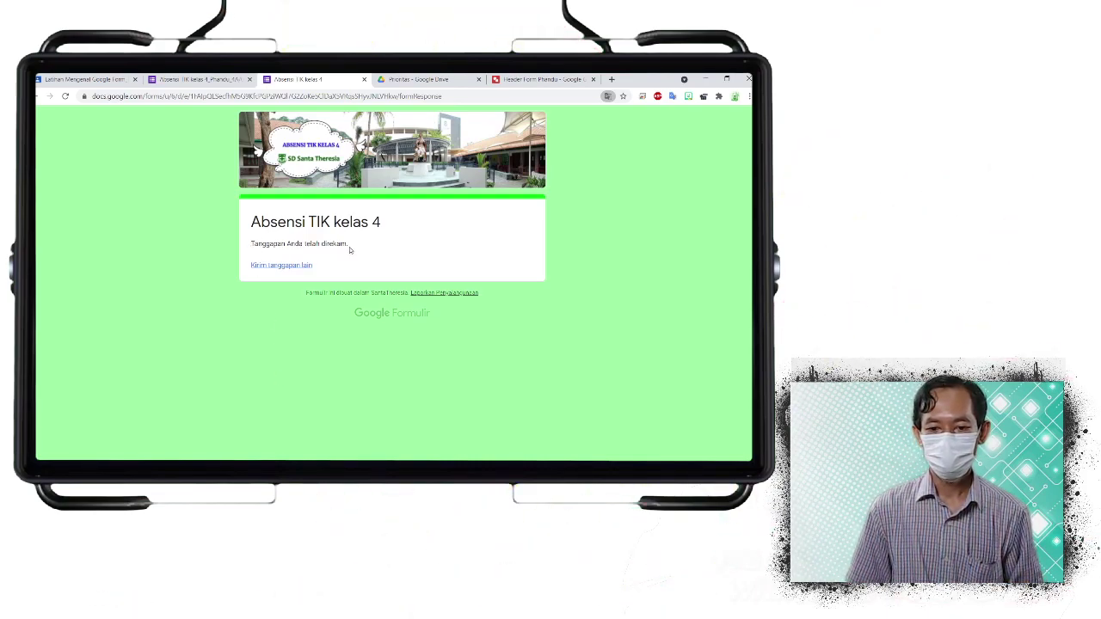
key(ctrl+w)
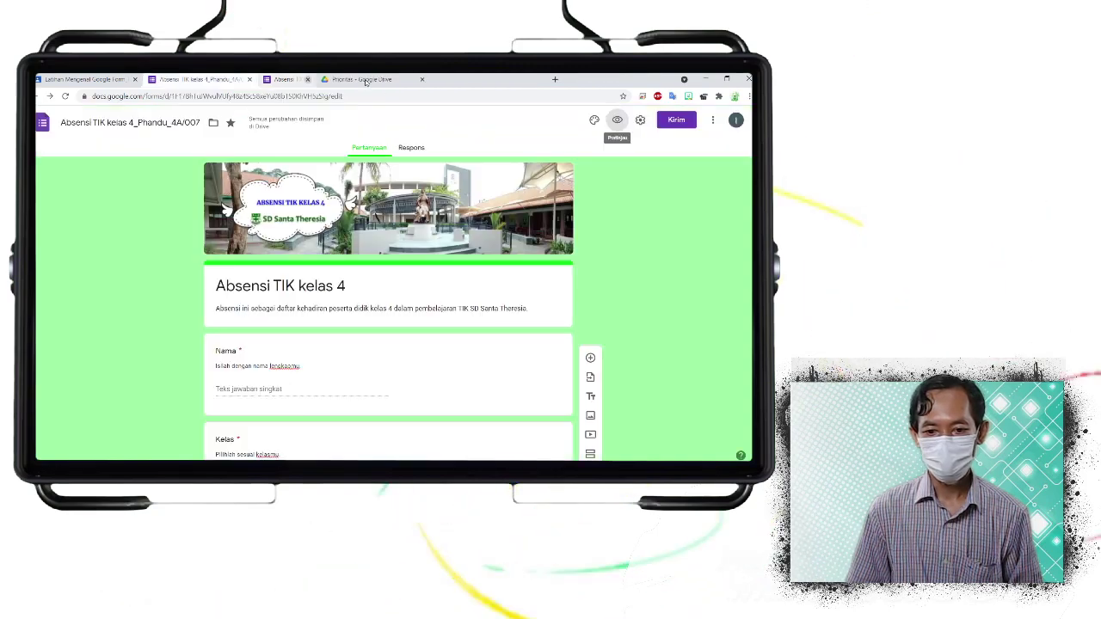
View the summary of responses collected by the attendance form
click(403, 148)
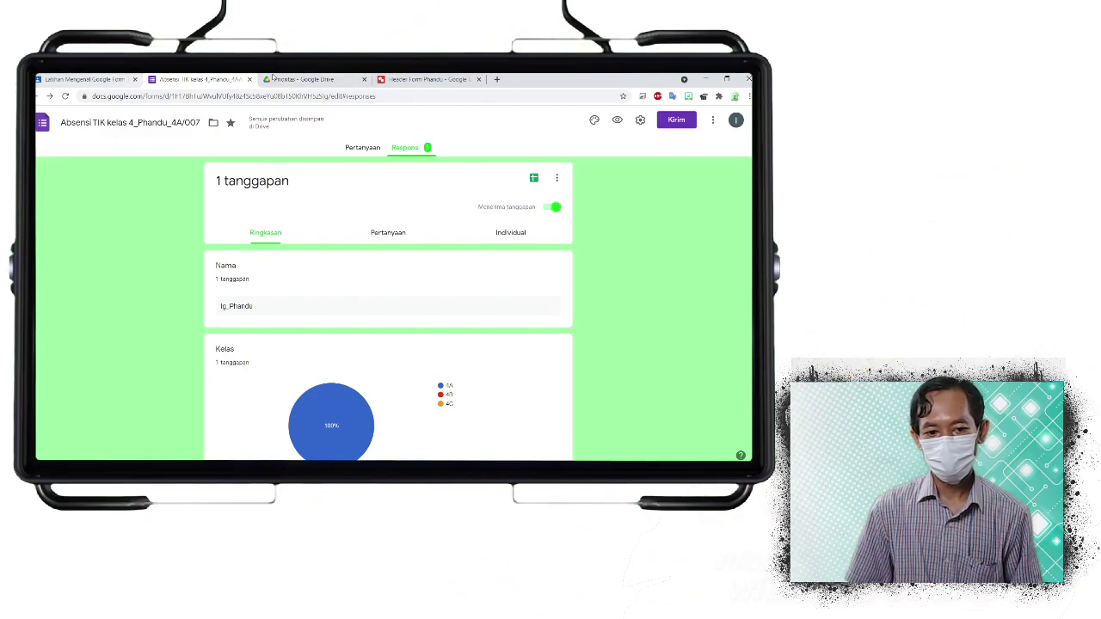
click(110, 80)
click(196, 79)
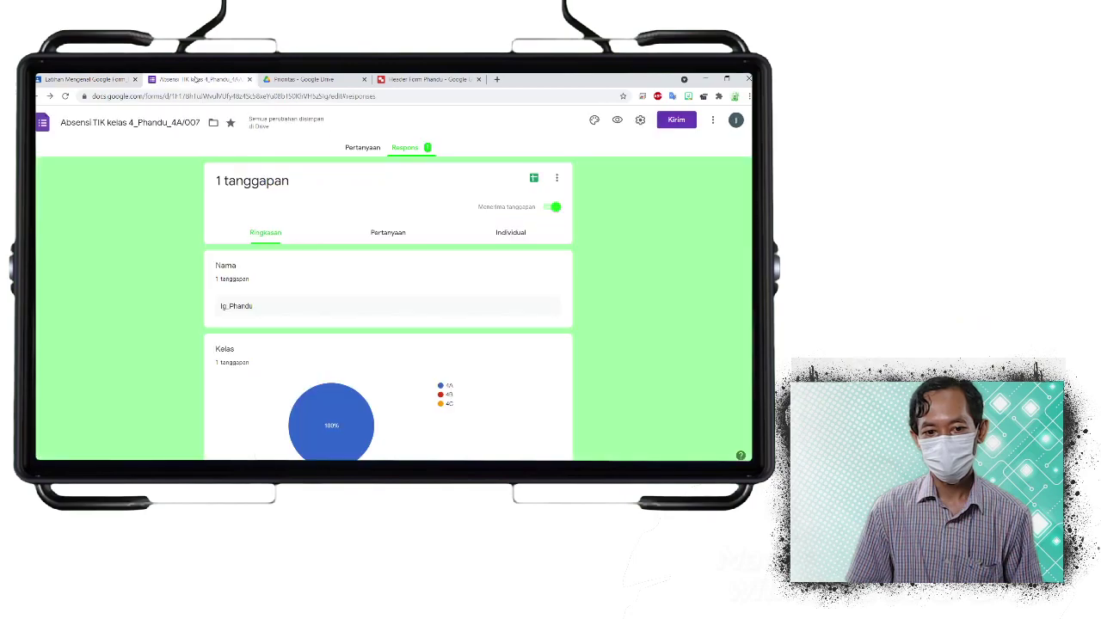
Switch to the Google Classroom assignment "Laporan Tahap 1-2 Situs Ujian Praktek" and start adding a link to the student work
click(95, 79)
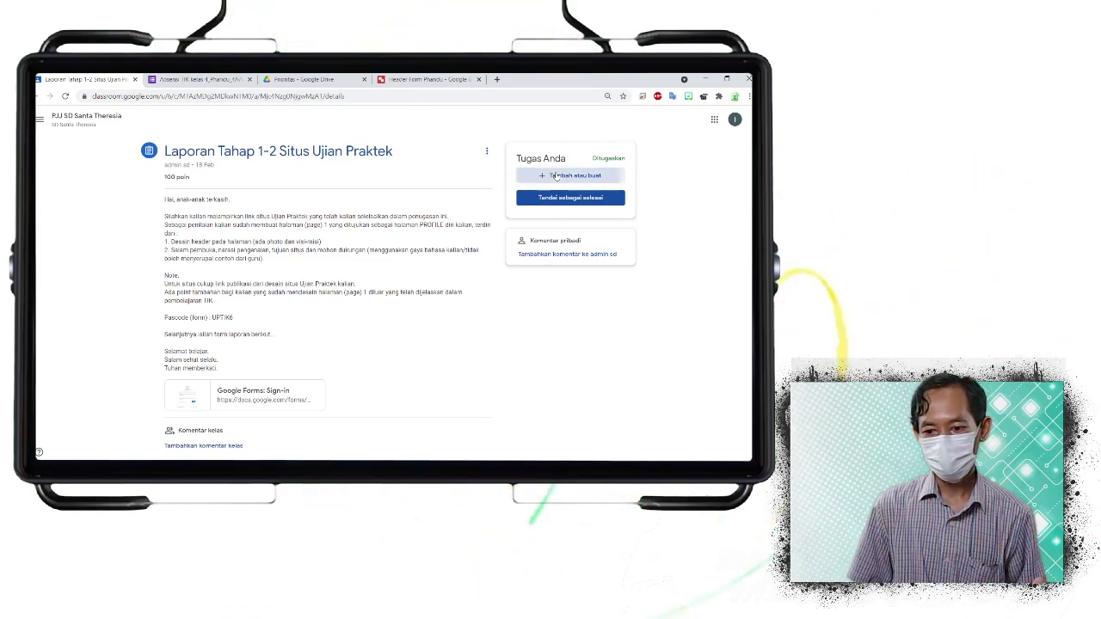
click(559, 177)
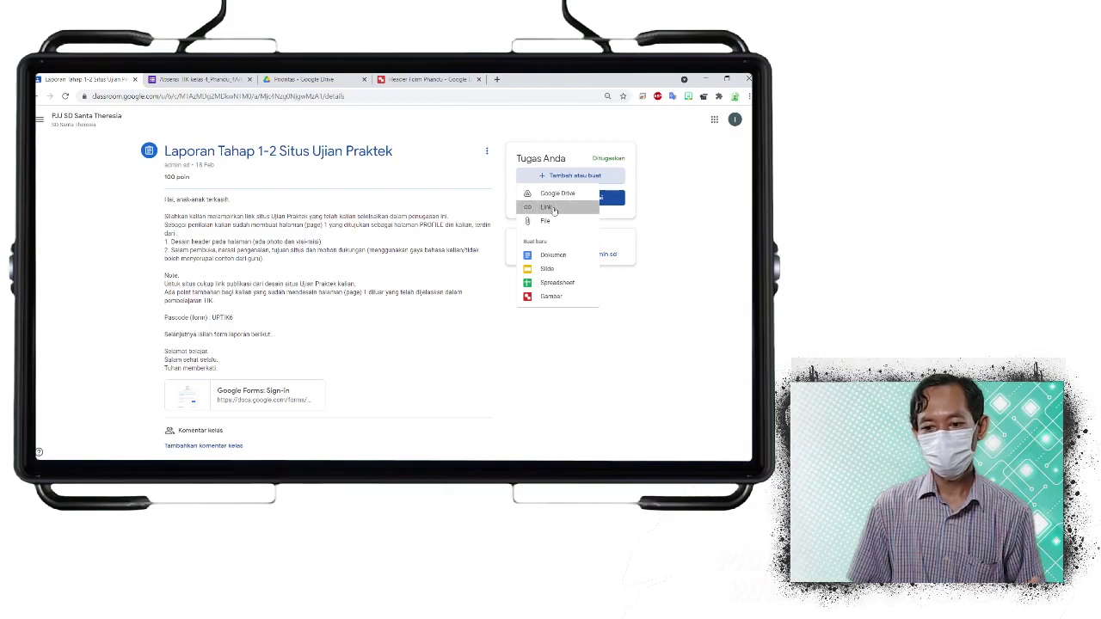
click(548, 207)
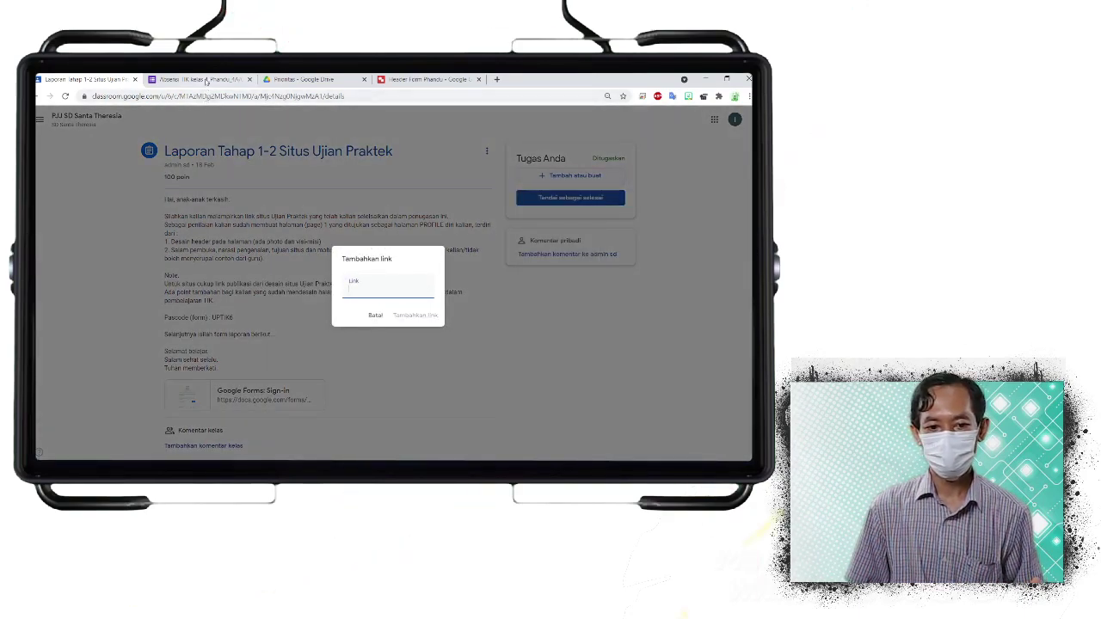
Return to the attendance form, shorten its shareable link and copy it
click(205, 79)
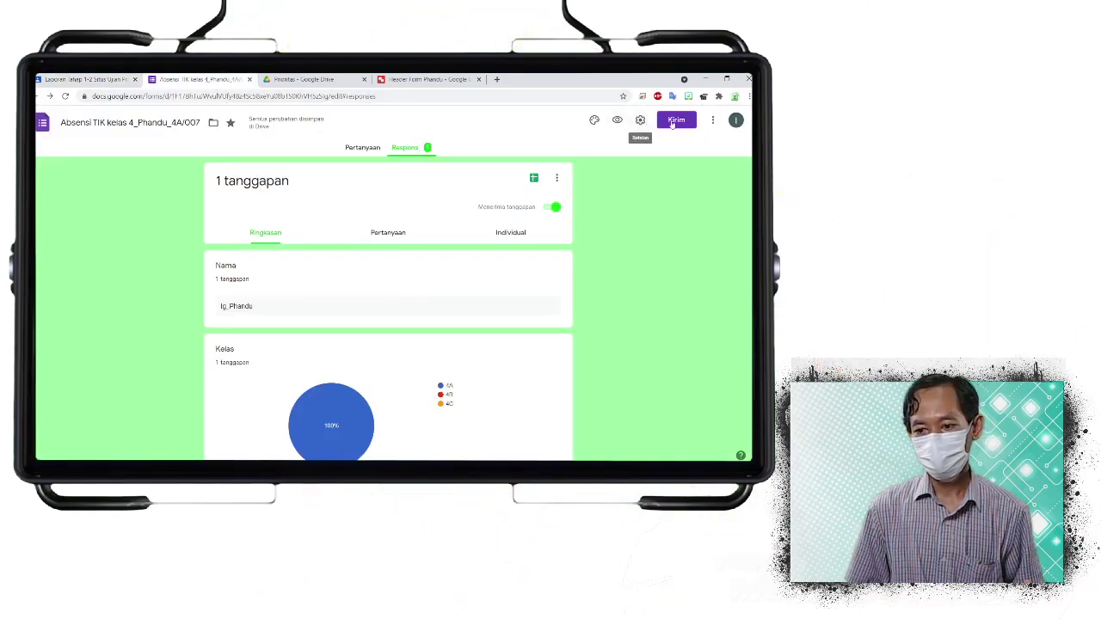
click(680, 123)
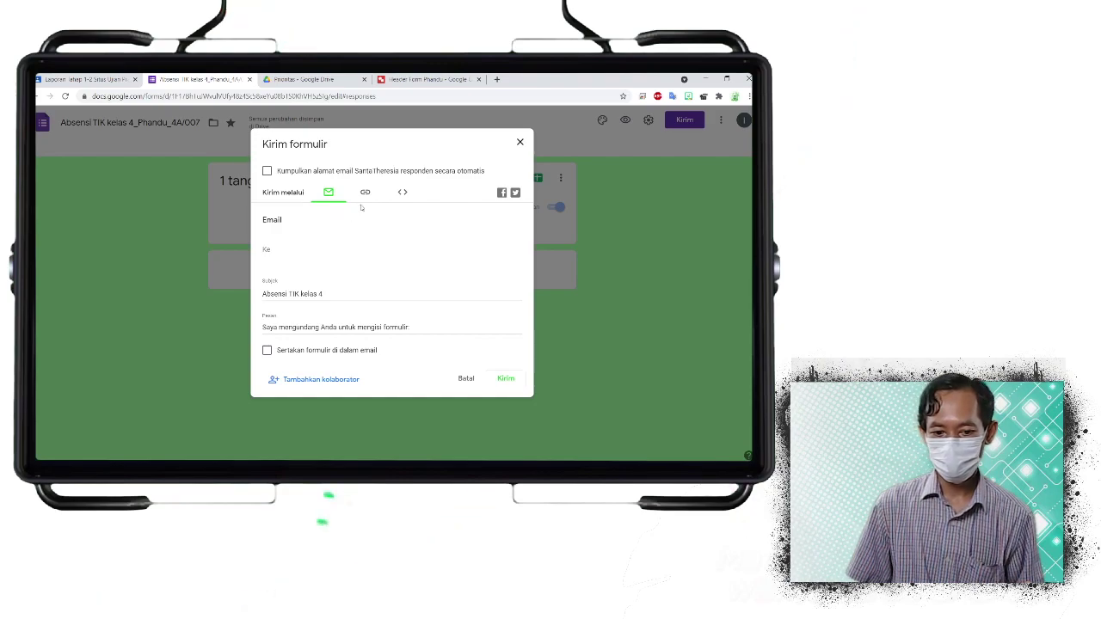
click(366, 193)
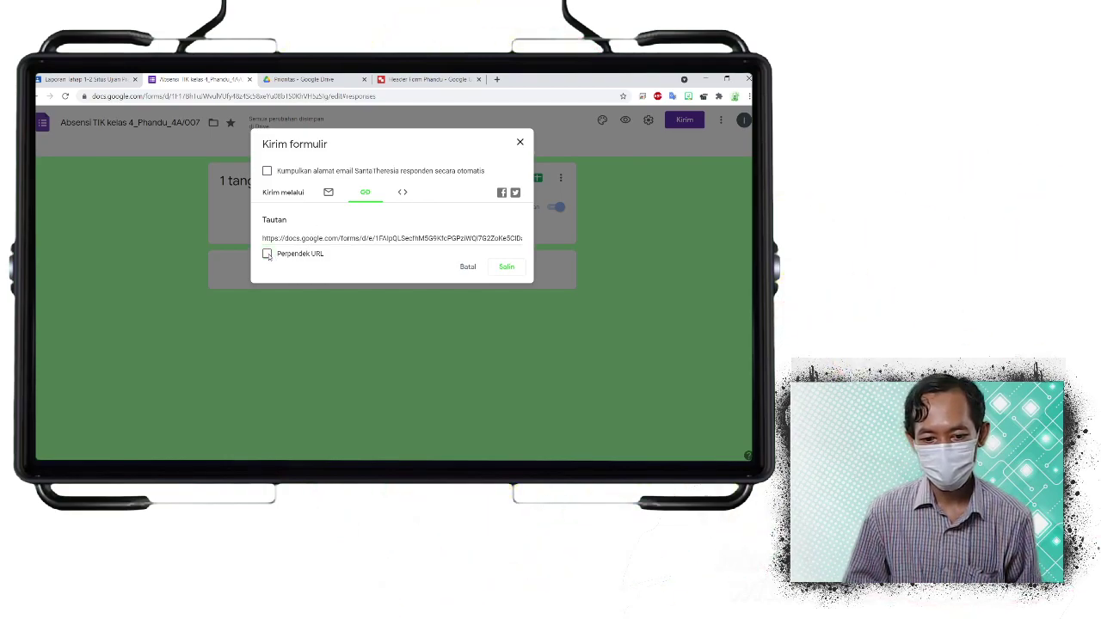
click(287, 273)
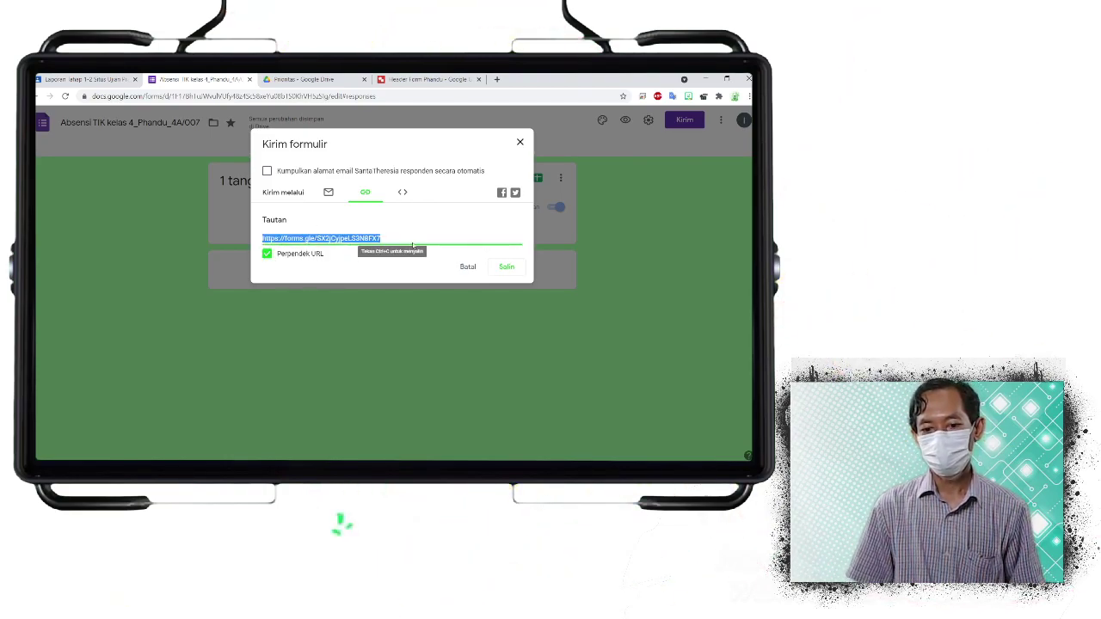
click(509, 268)
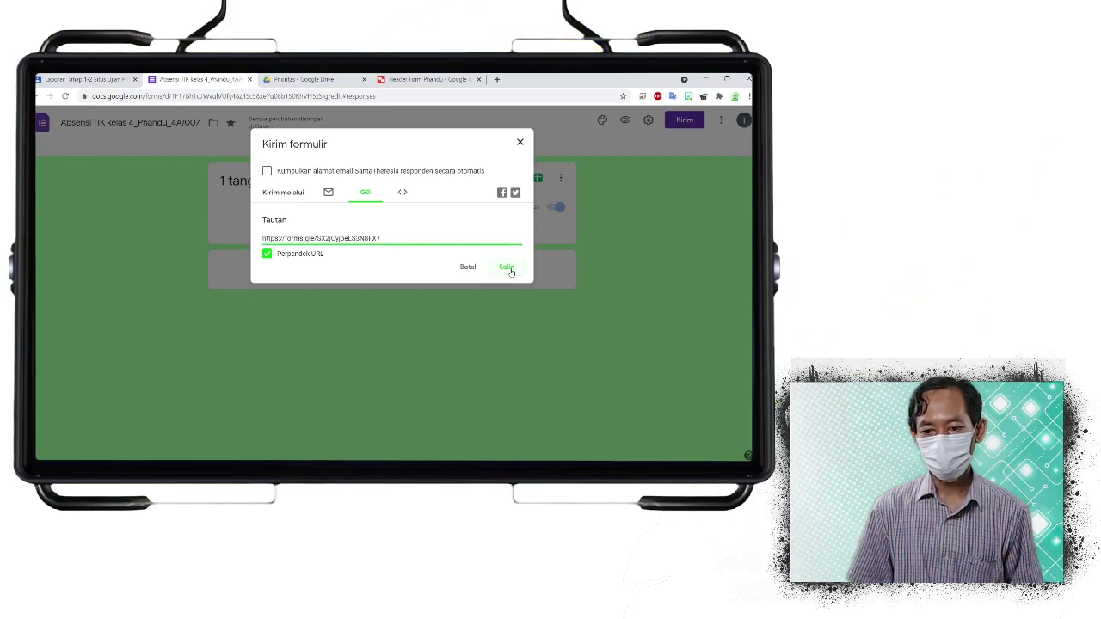
Attach the copied form link to the student work in the Classroom assignment
click(131, 85)
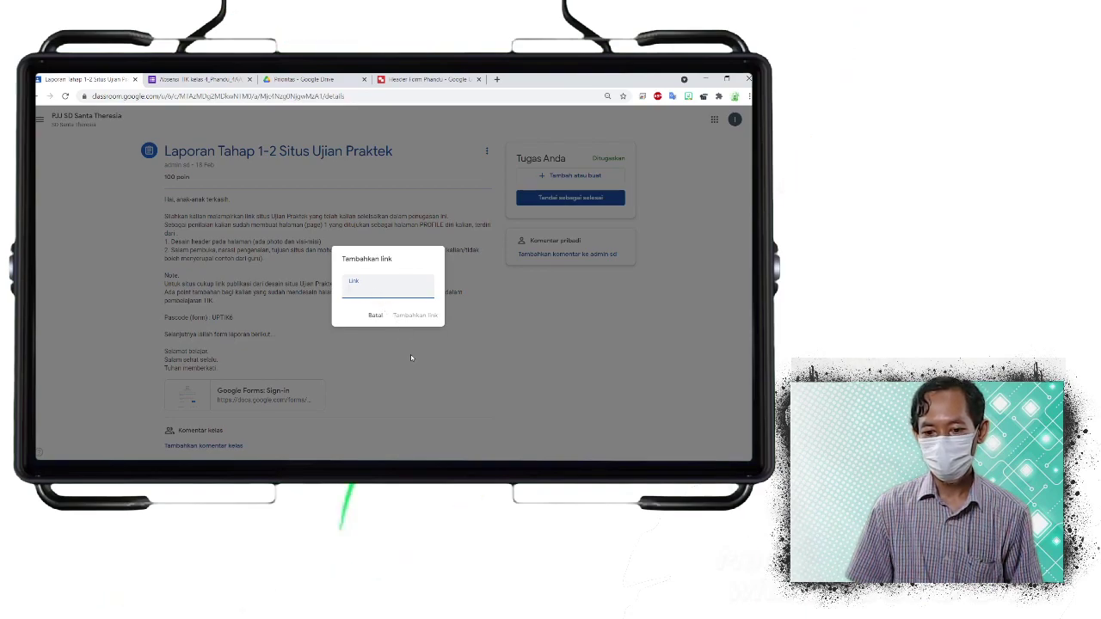
key(ctrl+v)
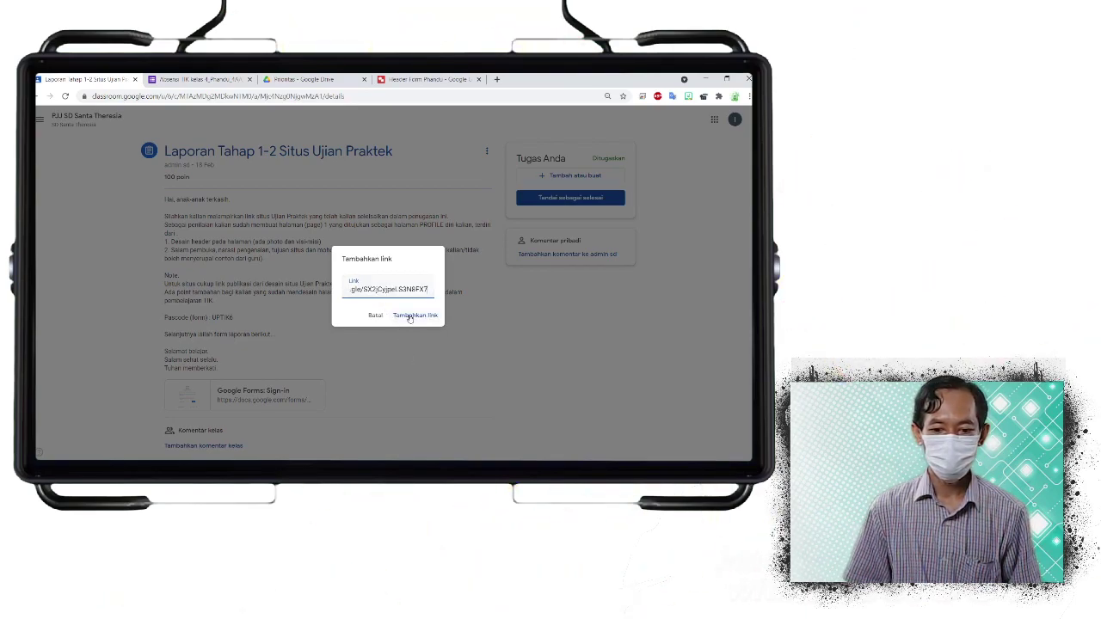
click(415, 315)
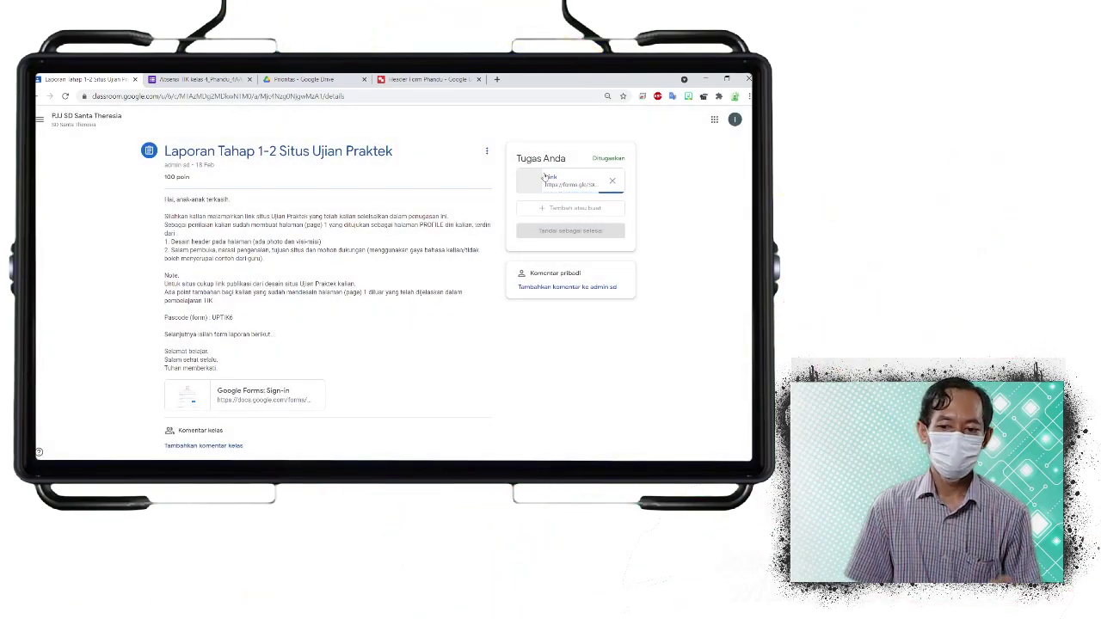
Close the form's sending options and turn in the Classroom assignment with the attached link, confirming the submission
click(239, 79)
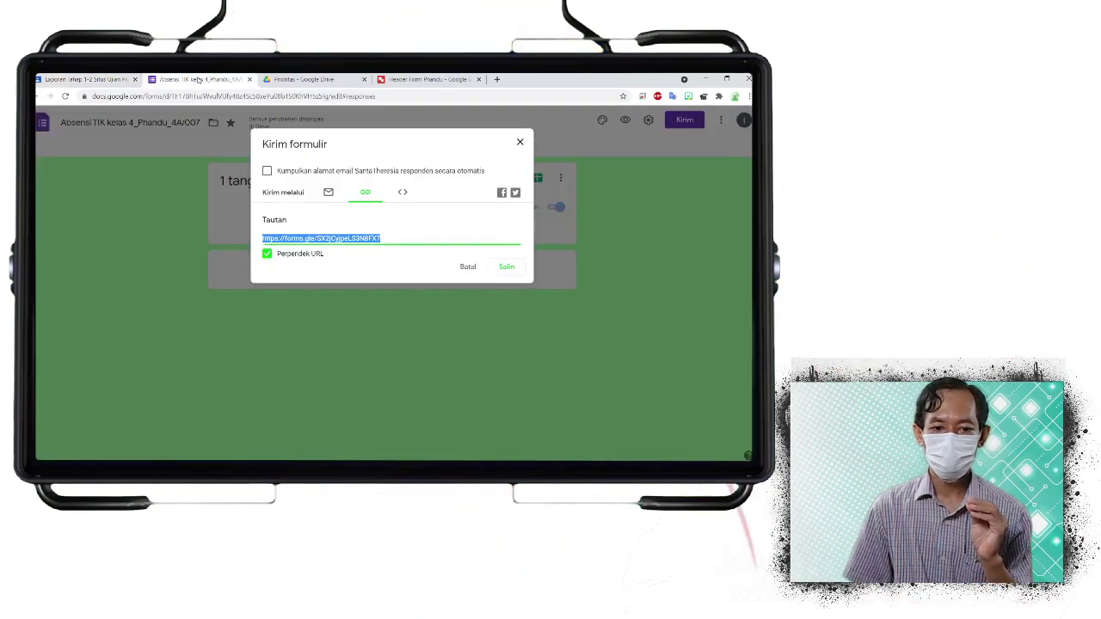
click(519, 142)
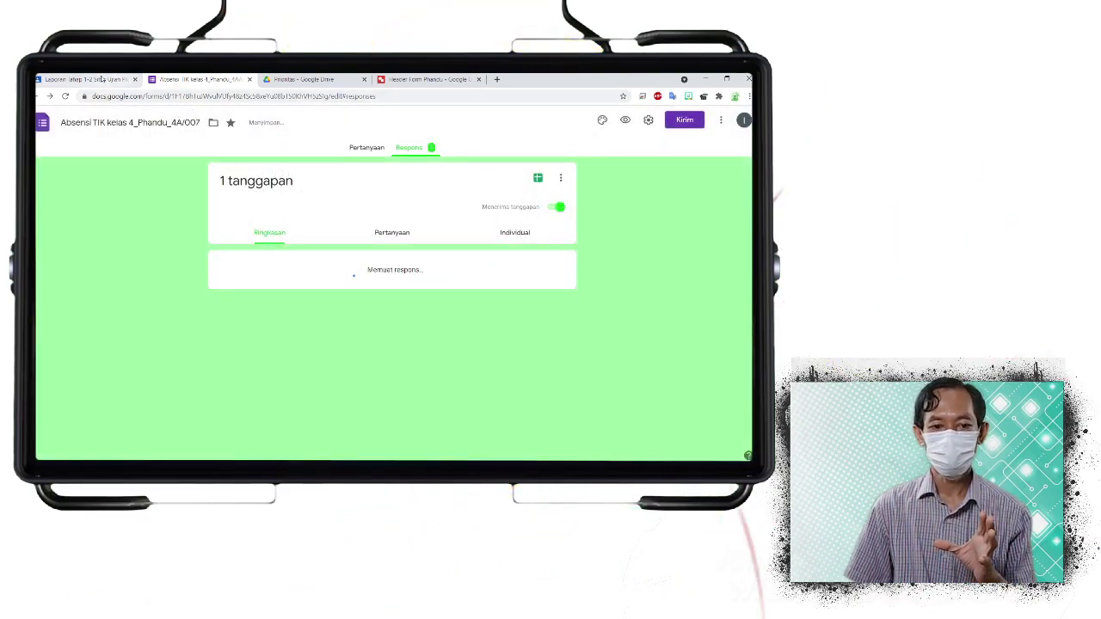
click(101, 79)
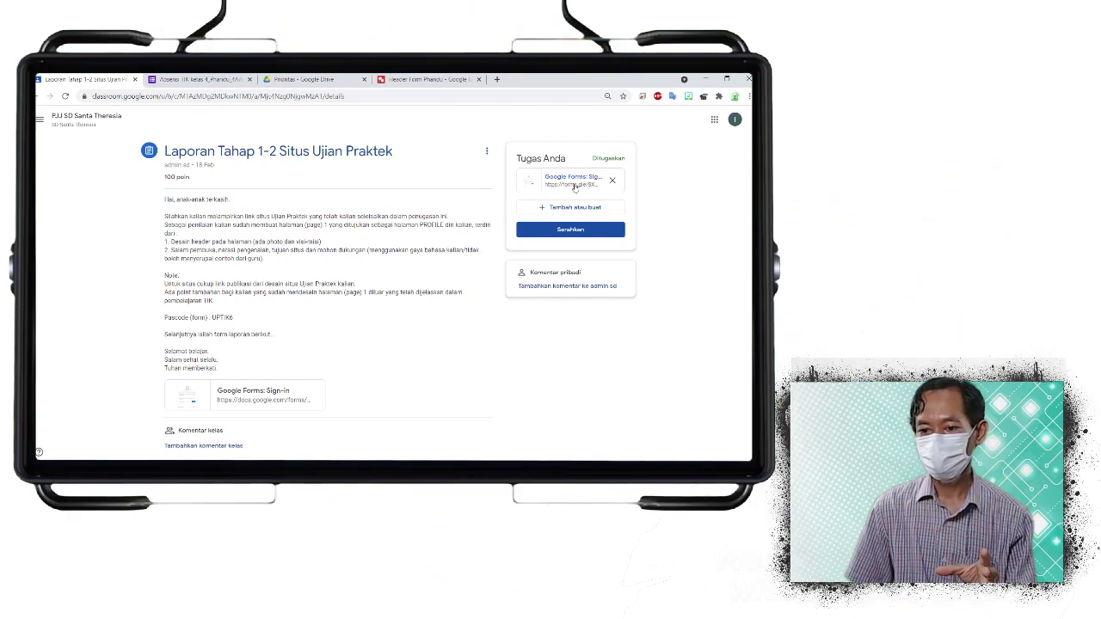
click(571, 231)
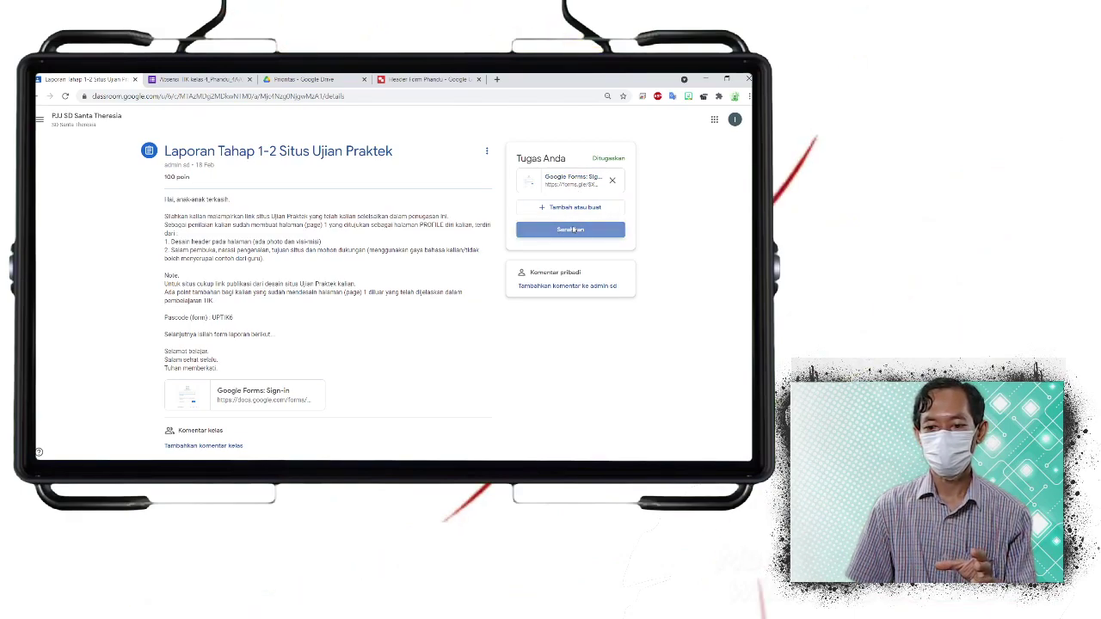
click(473, 318)
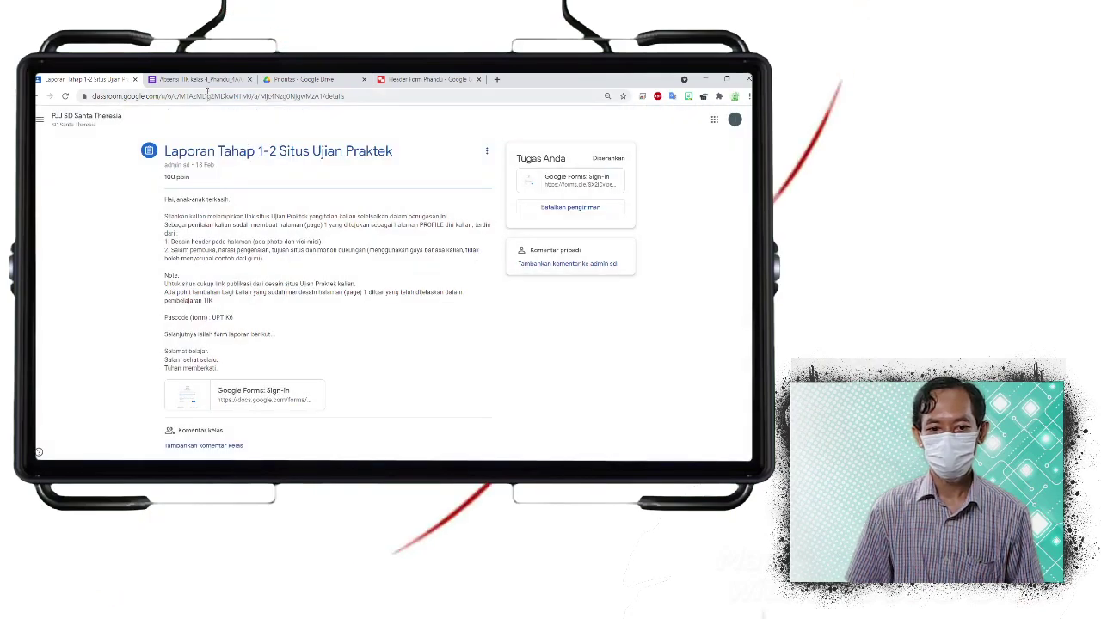
Go back to the attendance form and show its questions
click(209, 80)
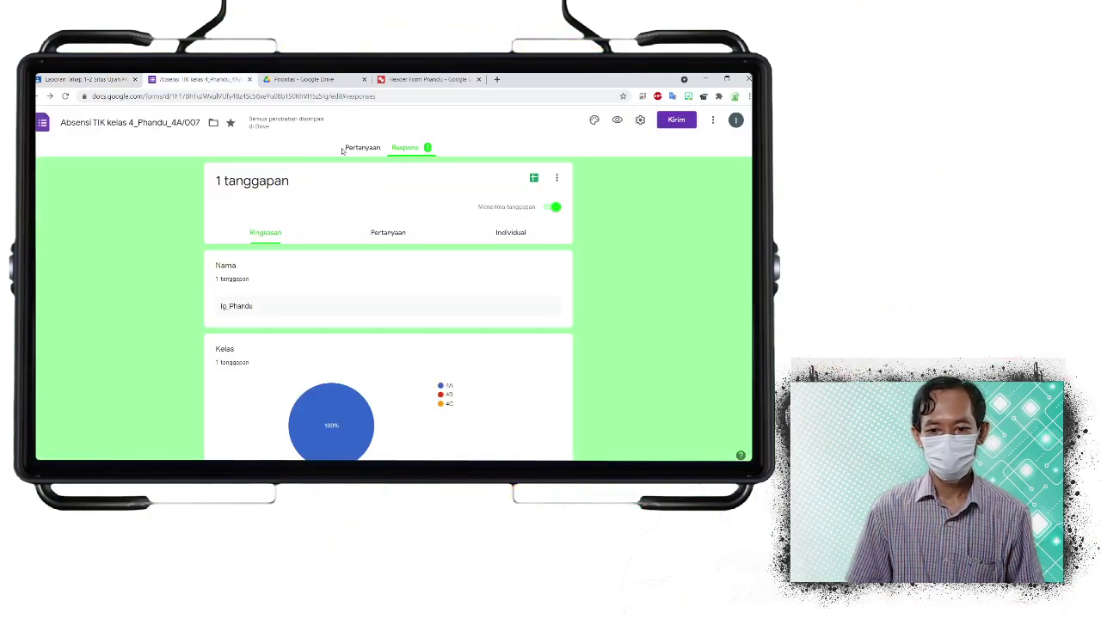
click(403, 239)
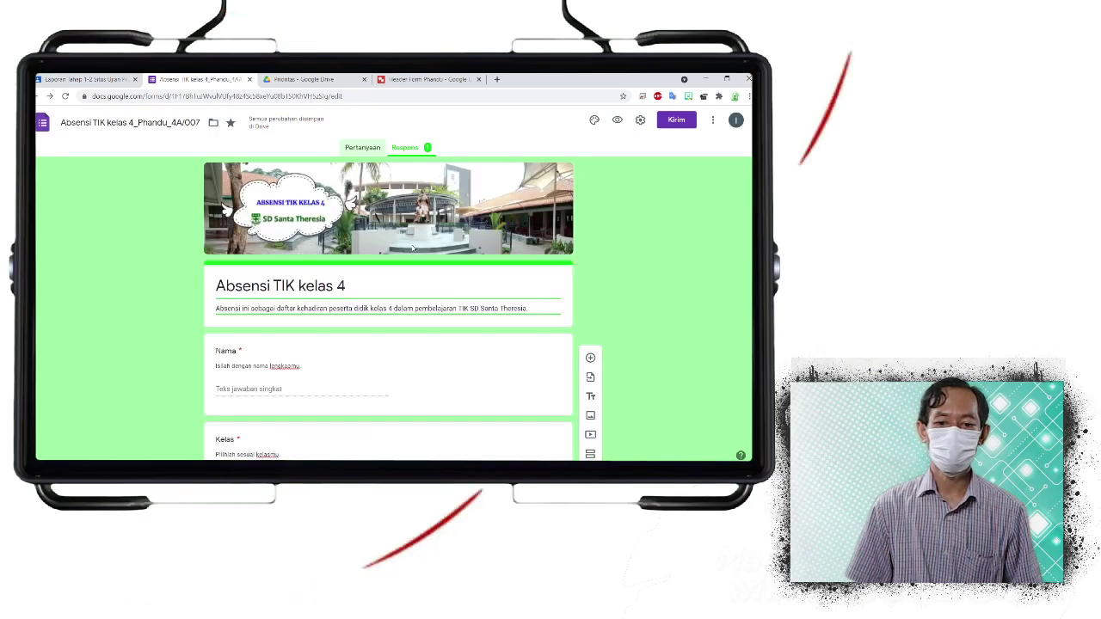